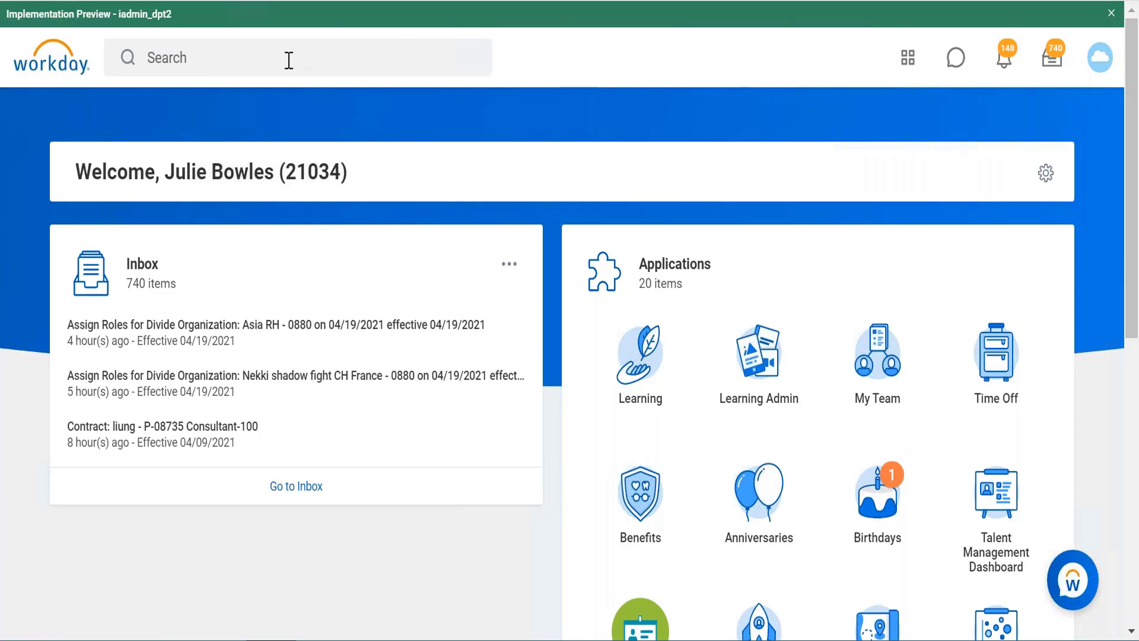
Step: Search for "create calc field" and open the Create Calculated Field task
click(289, 60)
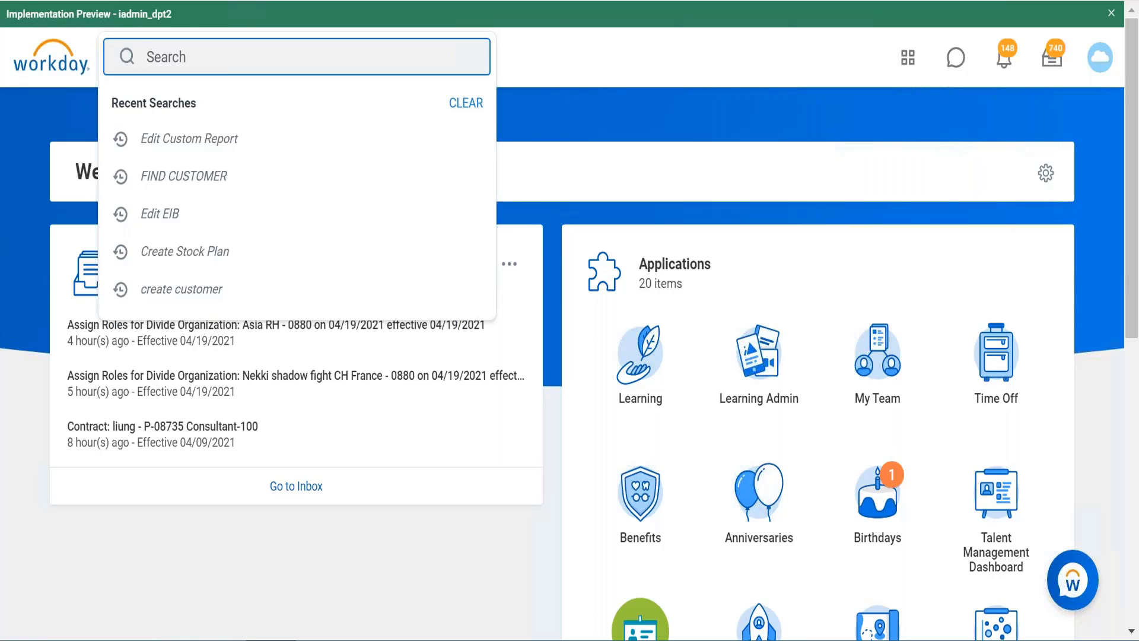
text(create calc field)
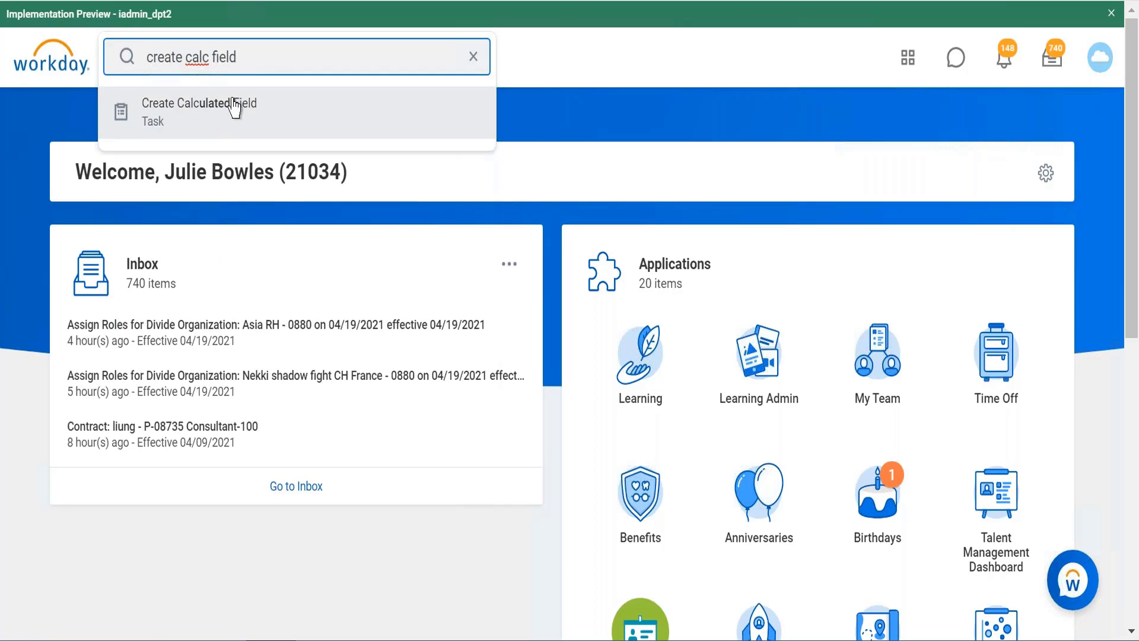
click(235, 107)
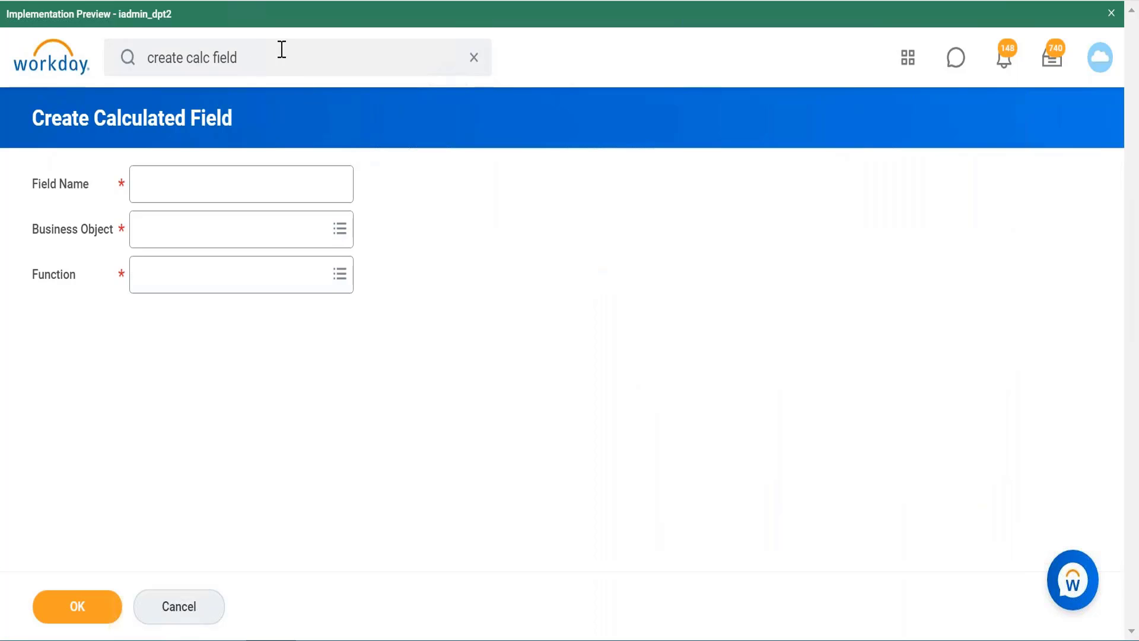
Step: Search for "maintain calc field", try to open the Maintain Calculated Fields report, and cancel its processing request
click(250, 58)
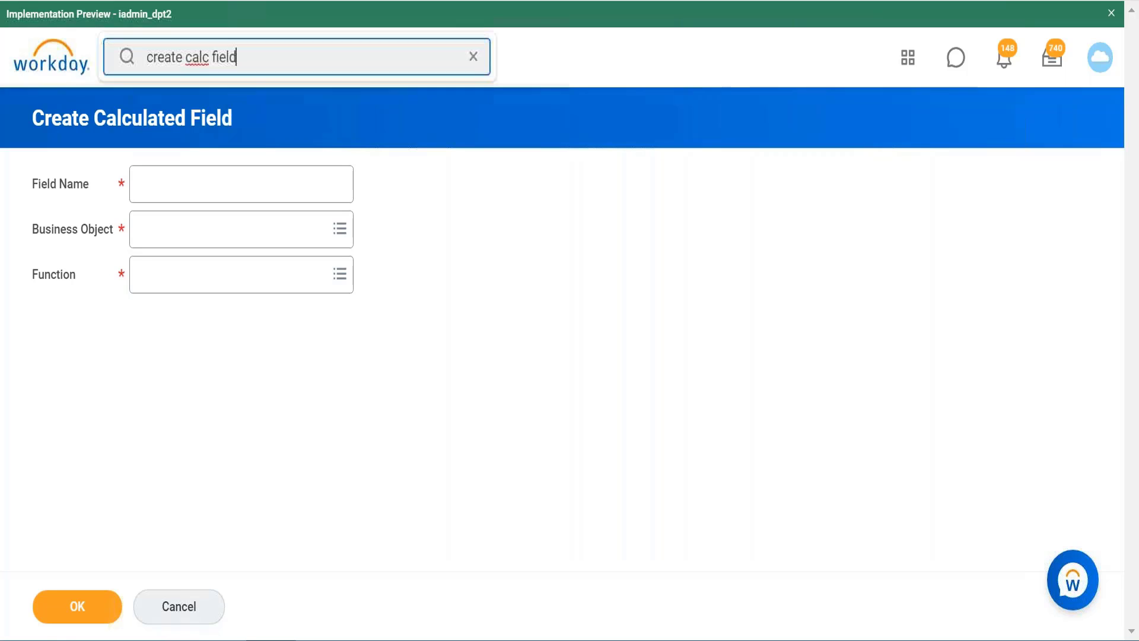
key(BackSpace)
key(BackSpace)
key(BackSpace)
key(BackSpace)
key(BackSpace)
key(BackSpace)
key(BackSpace)
key(BackSpace)
key(BackSpace)
key(BackSpace)
key(BackSpace)
key(BackSpace)
key(BackSpace)
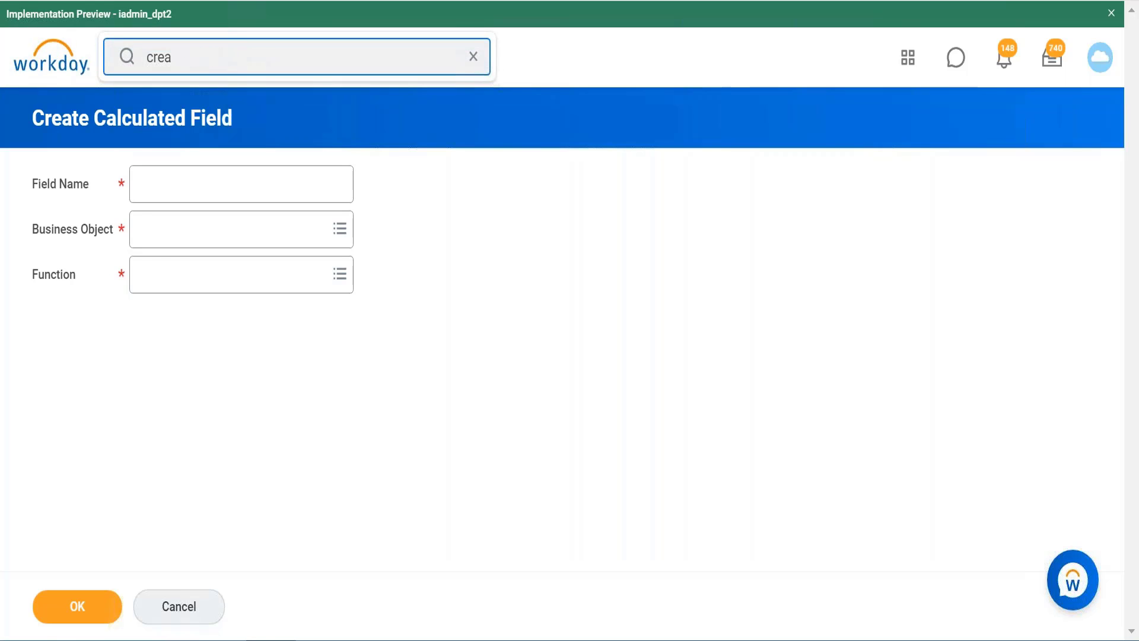
key(BackSpace)
key(BackSpace)
key(BackSpace)
key(BackSpace)
text(maintain ca)
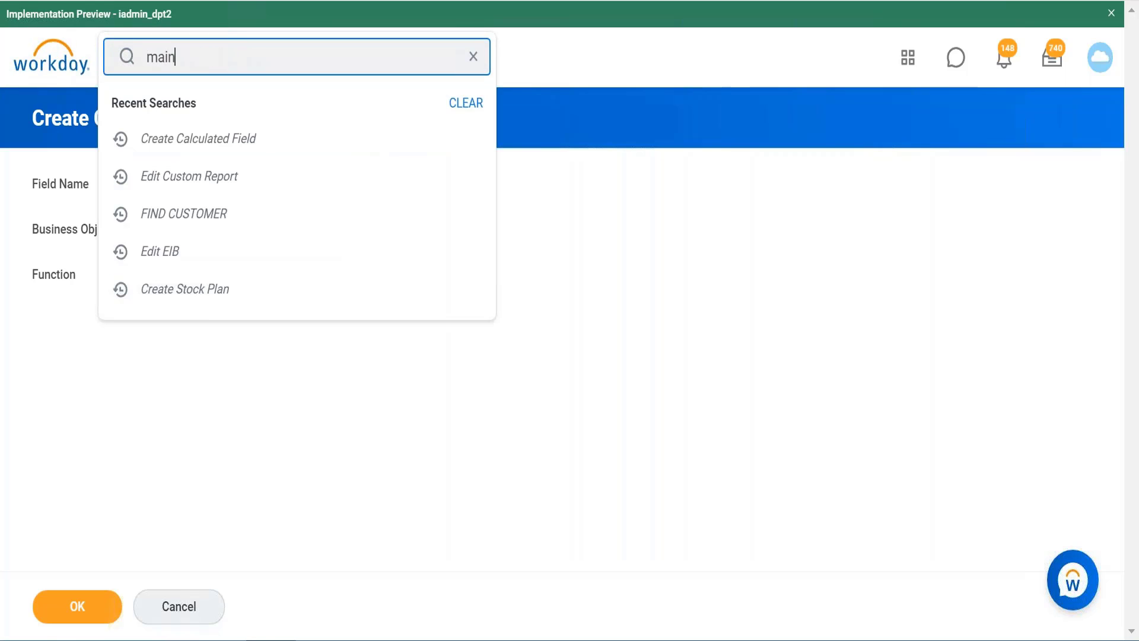
text(lc field)
key(Escape)
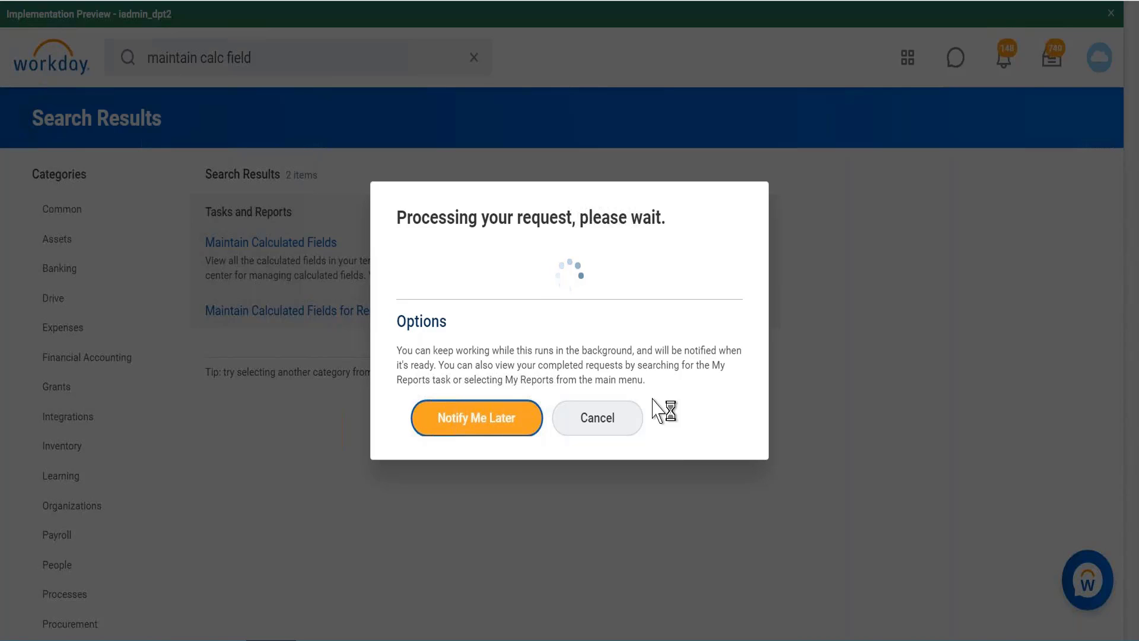
click(609, 419)
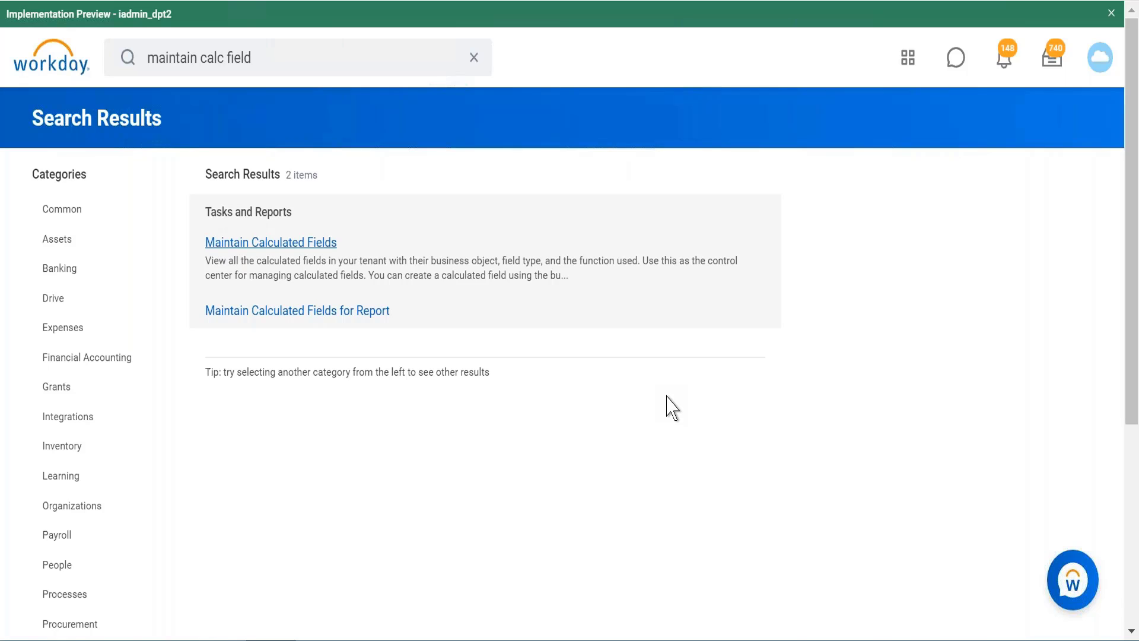
Step: Clear the search text and reopen the Create Calculated Field task from the recent searches
click(273, 62)
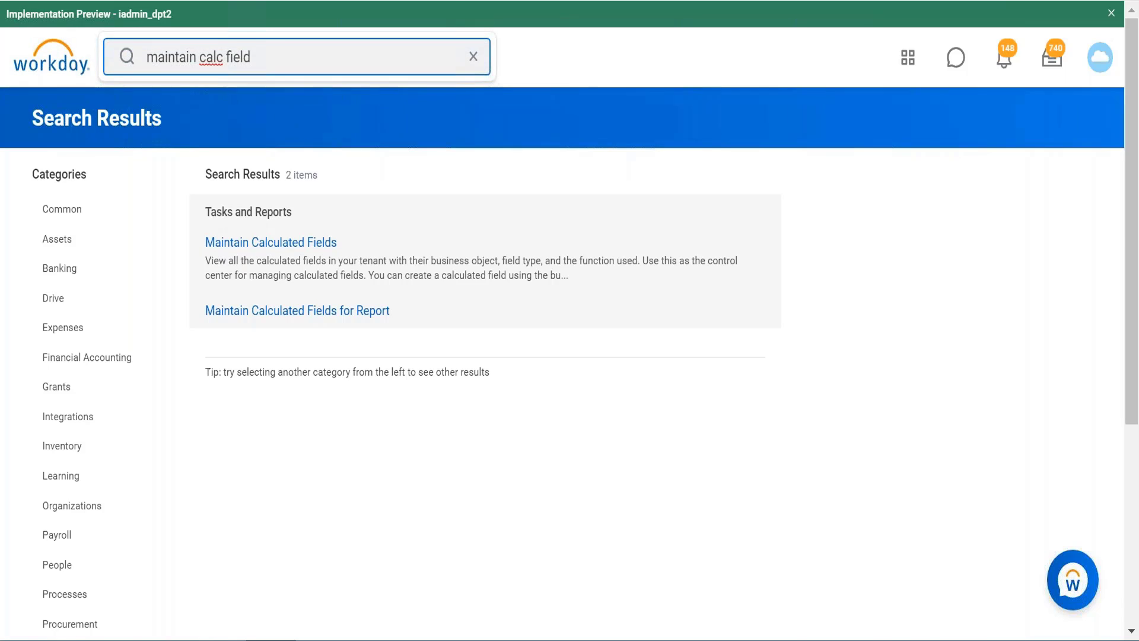
key(BackSpace)
key(BackSpace)
key(BackSpace)
key(BackSpace)
key(BackSpace)
key(BackSpace)
key(BackSpace)
key(BackSpace)
key(BackSpace)
key(BackSpace)
key(BackSpace)
key(BackSpace)
key(BackSpace)
key(BackSpace)
key(BackSpace)
key(BackSpace)
key(BackSpace)
key(BackSpace)
key(BackSpace)
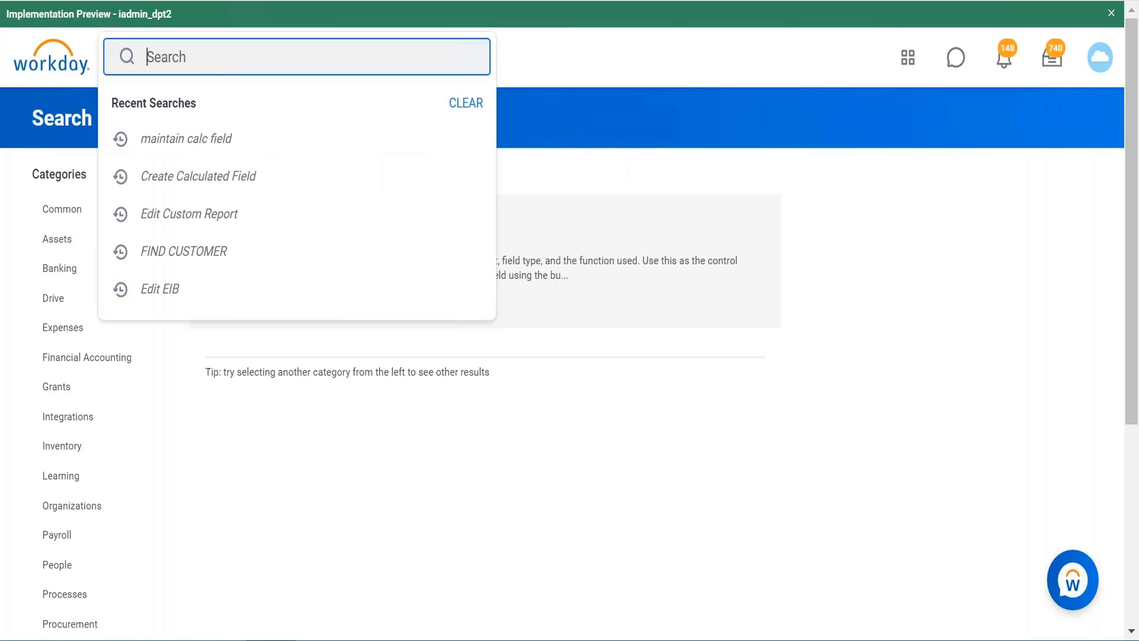
click(263, 178)
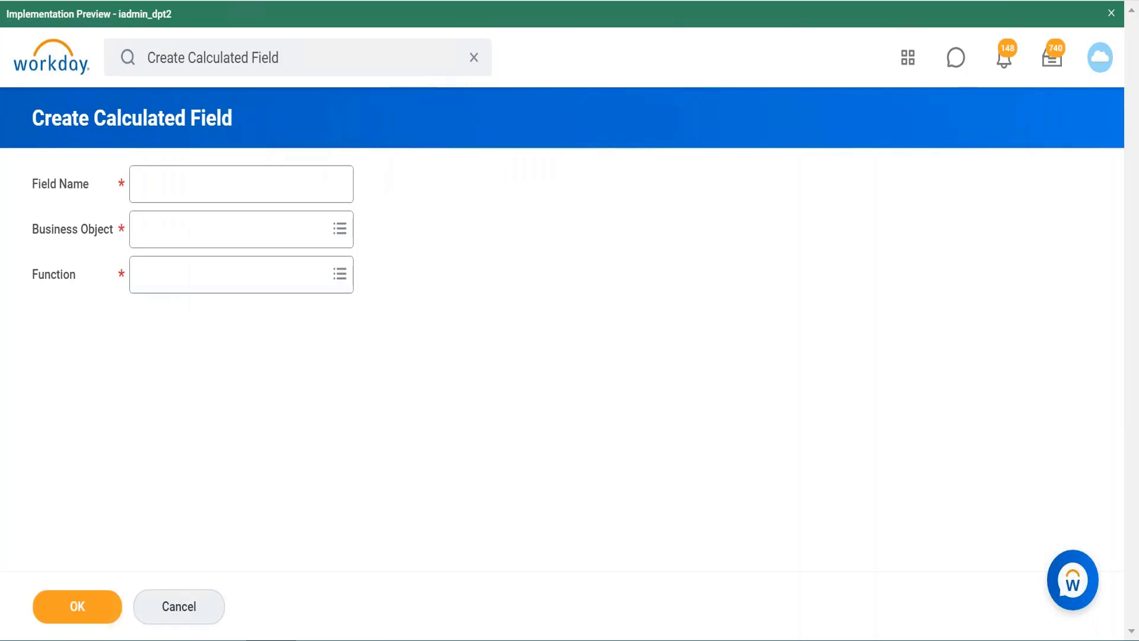
Step: Name the new calculated field "CR Hire Date month Format Date"
click(289, 190)
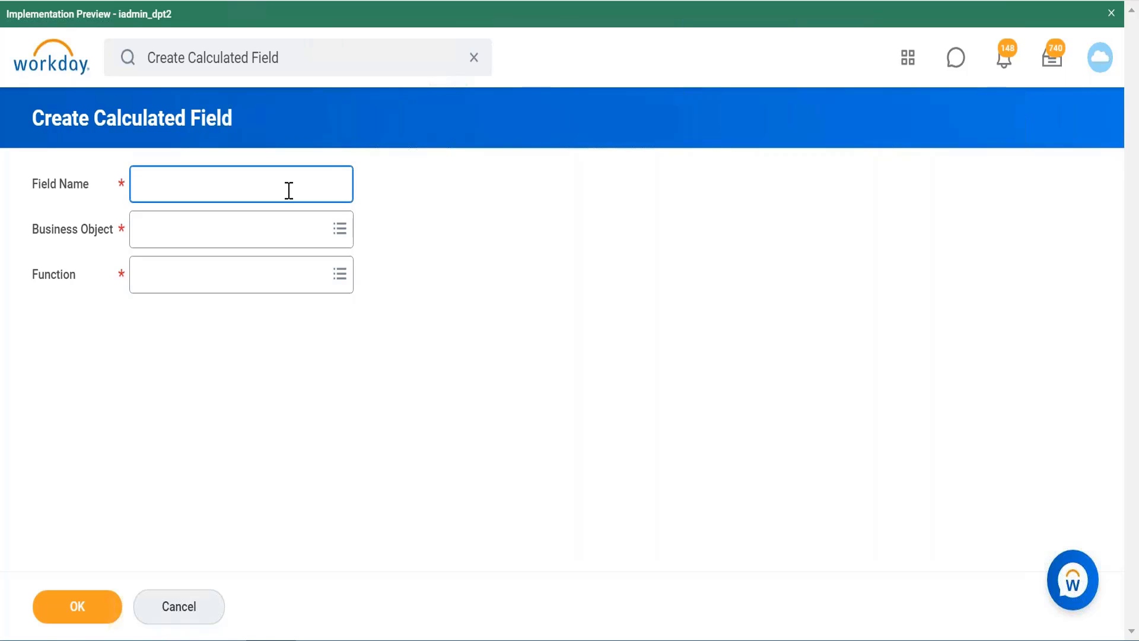
text(CR)
text(Hire Date month )
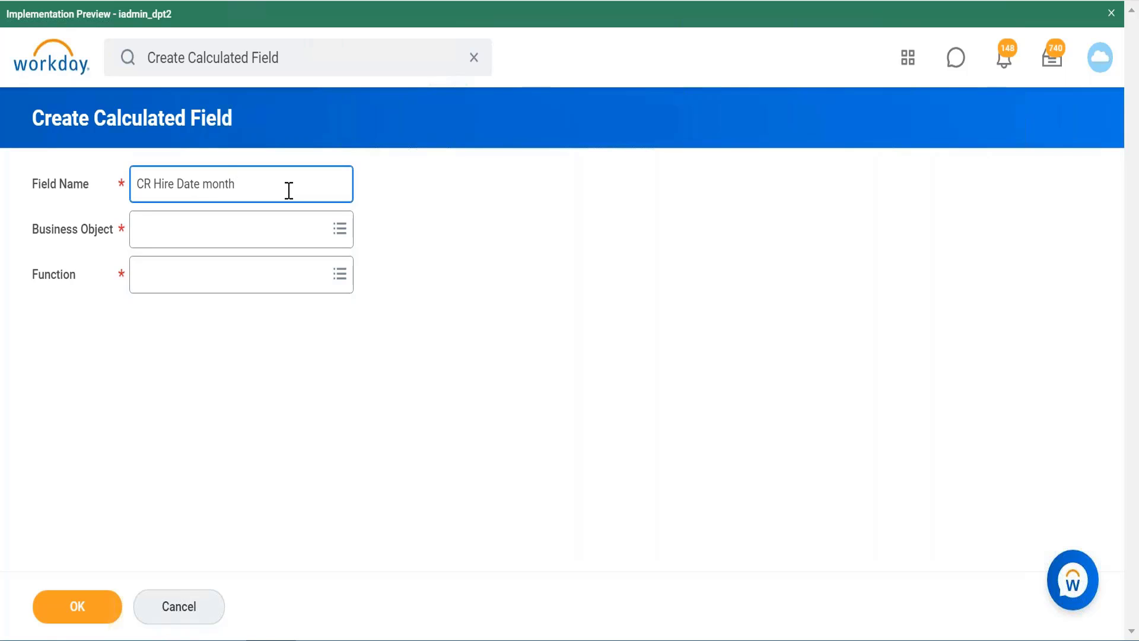
text(Format Date)
text(SS)
key(BackSpace)
key(BackSpace)
Step: Set the calculated field's business object to Action Event
click(318, 240)
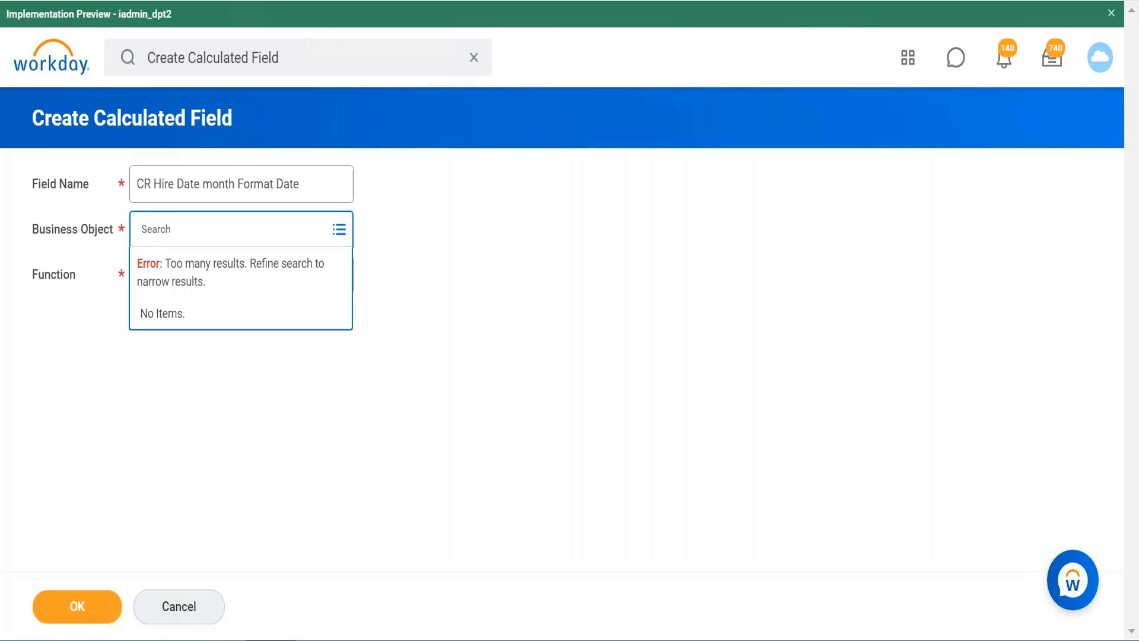
click(453, 270)
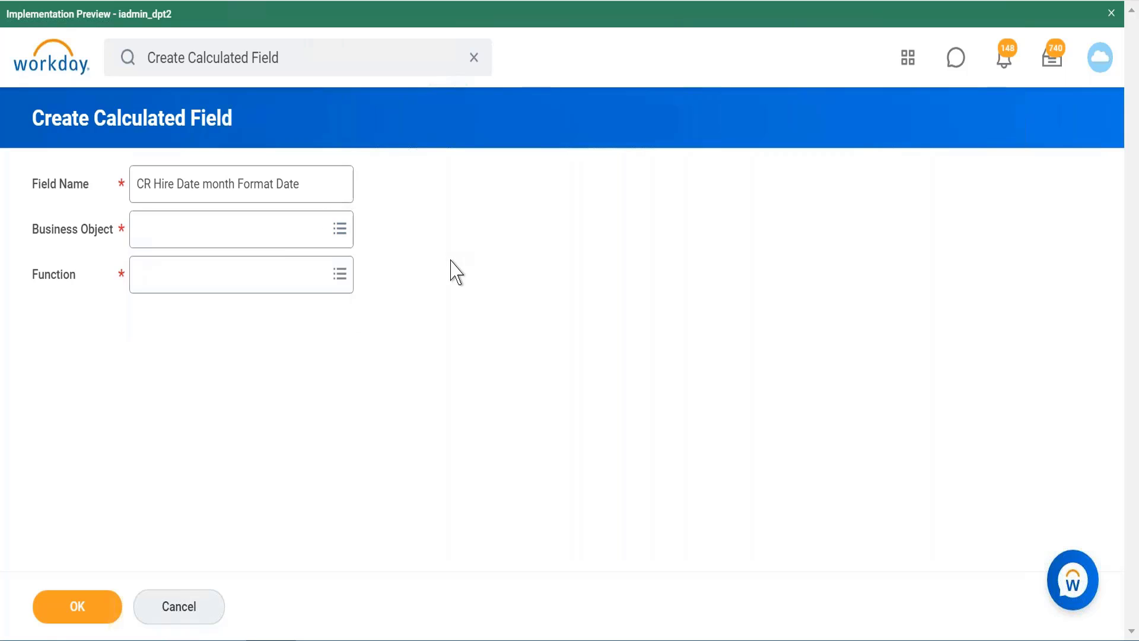
click(278, 230)
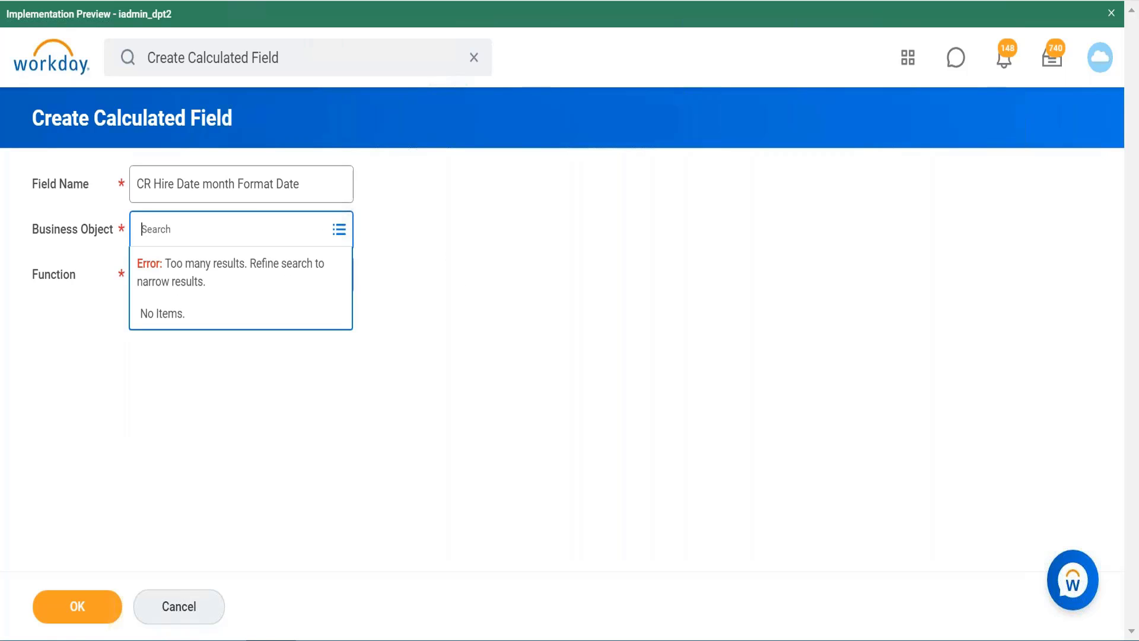
text(action event)
key(Return)
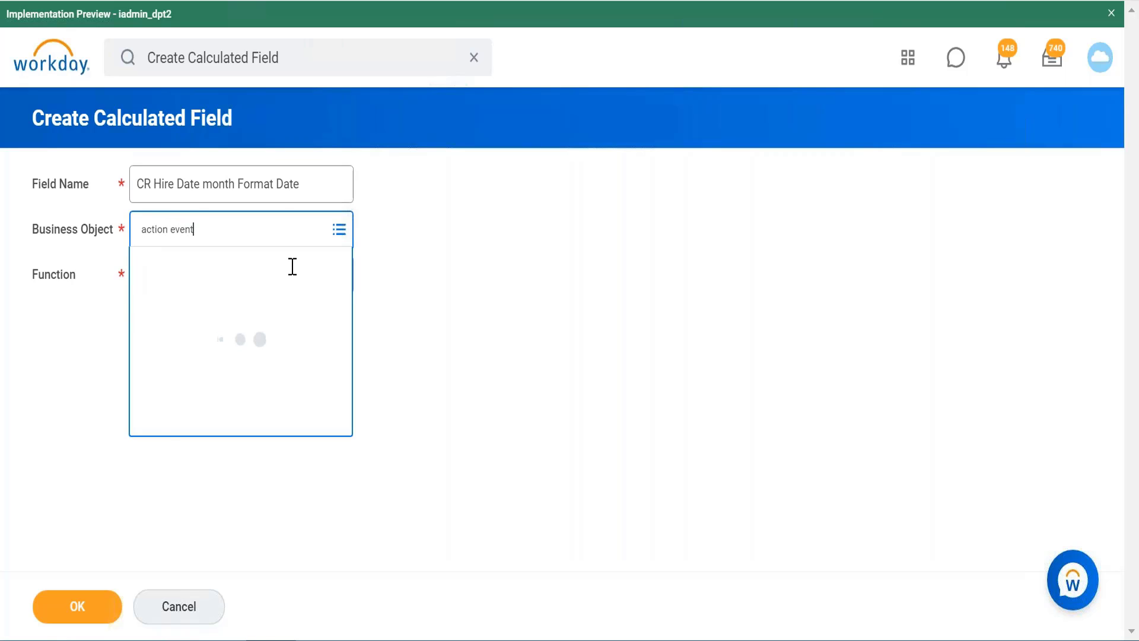
click(307, 314)
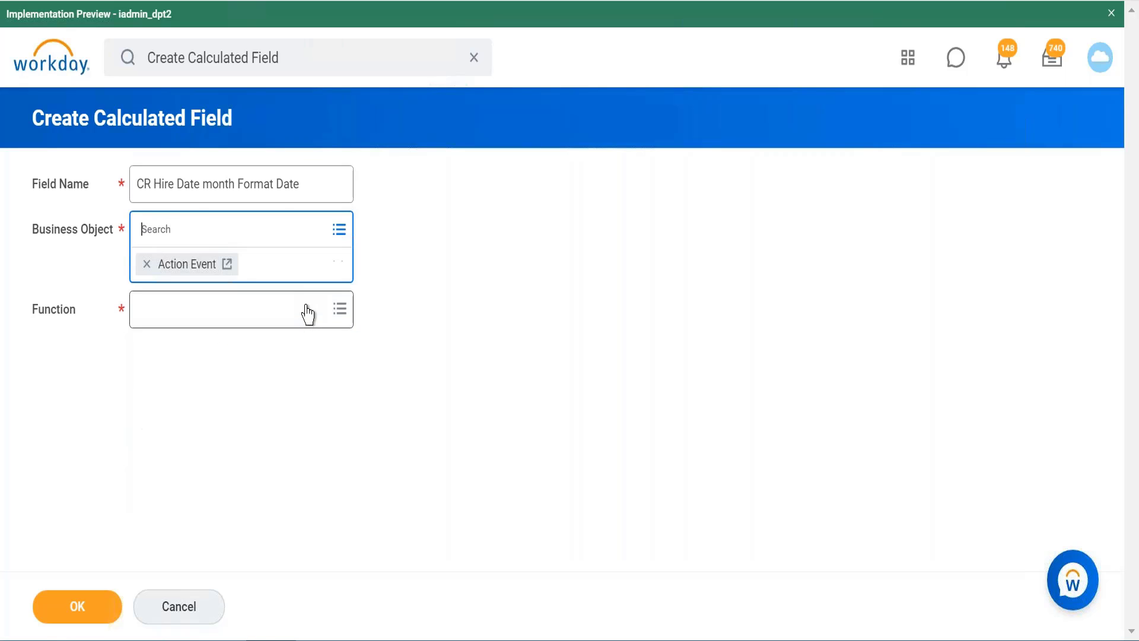
Step: Look through the full list of functions available for the calculated field
click(343, 314)
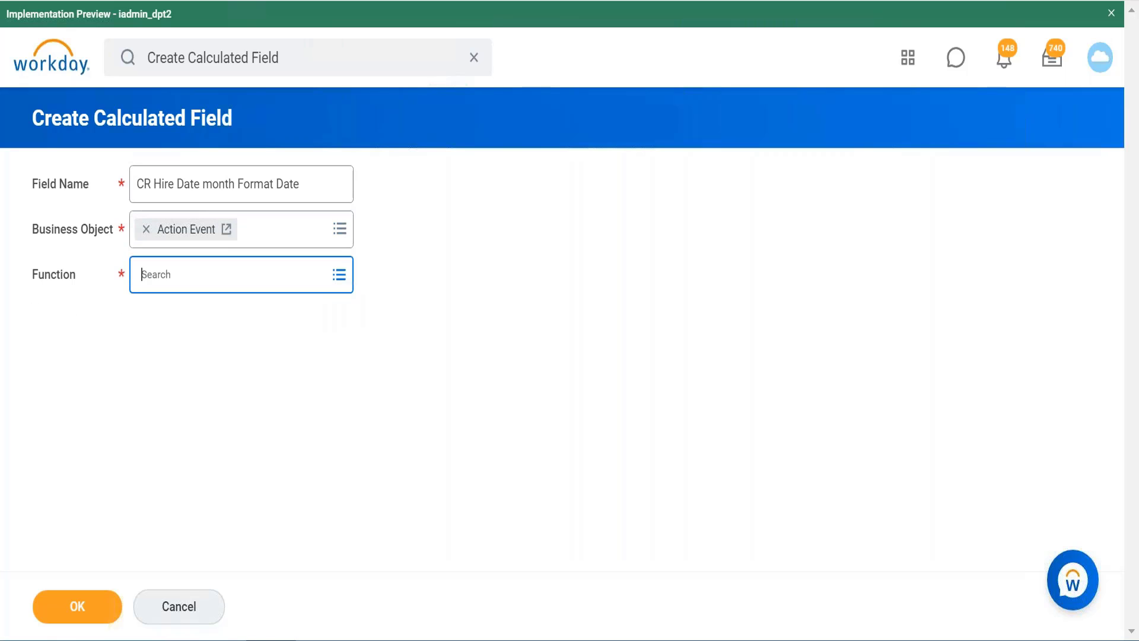
click(341, 281)
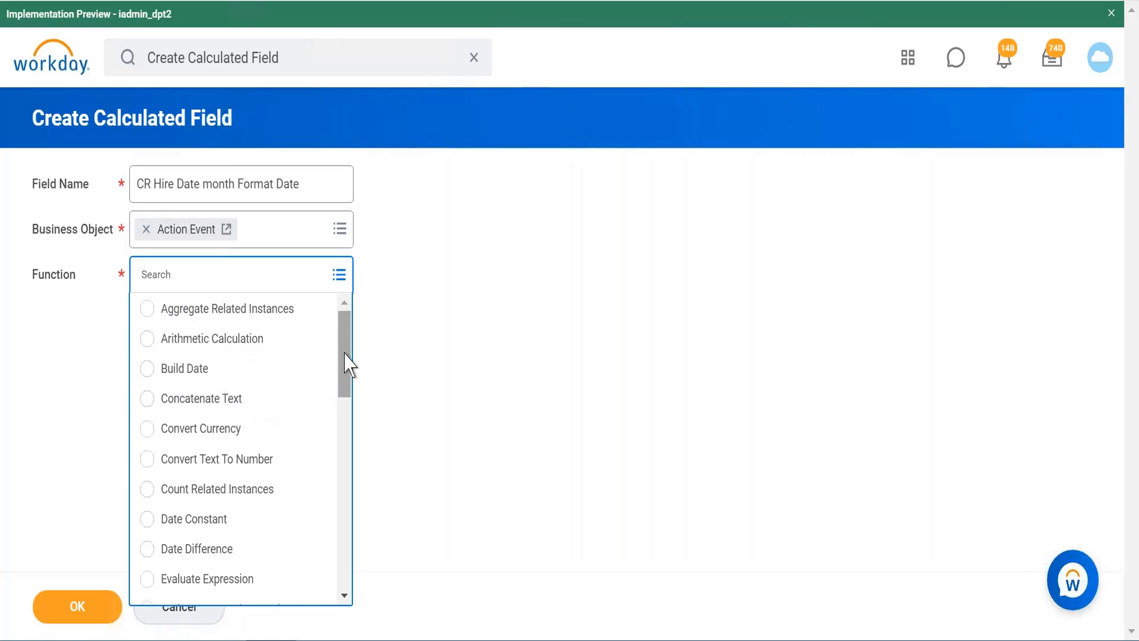
drag(345, 378, 349, 335)
scroll(349, 371, down, 2)
scroll(329, 355, up, 1)
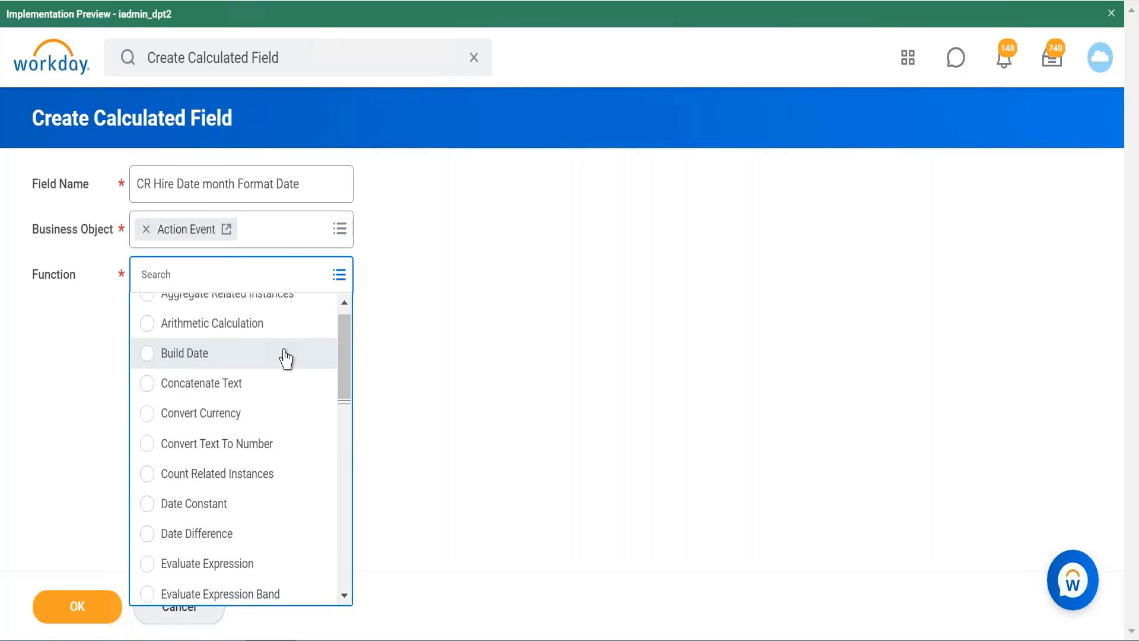
scroll(356, 374, down, 1)
scroll(359, 383, down, 5)
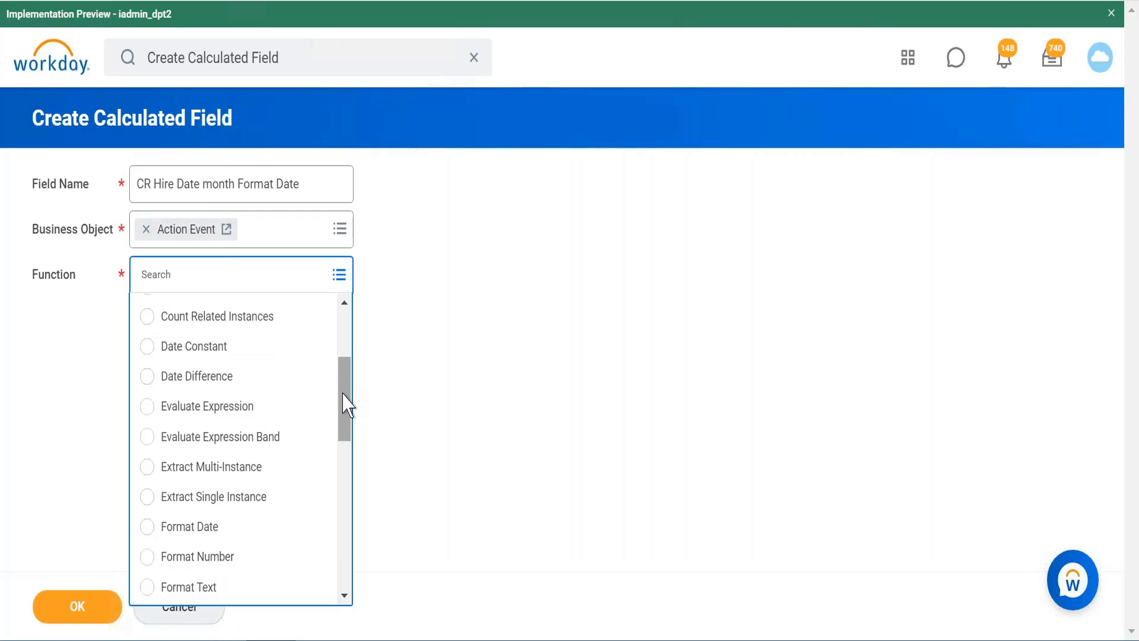
drag(344, 402, 363, 310)
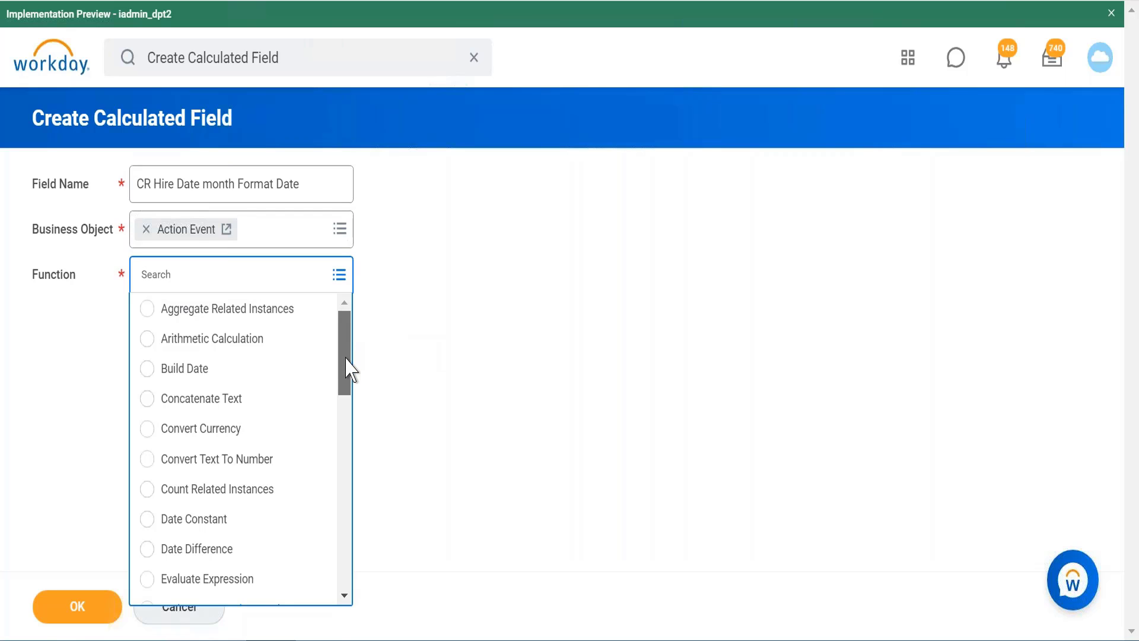
drag(345, 356, 353, 583)
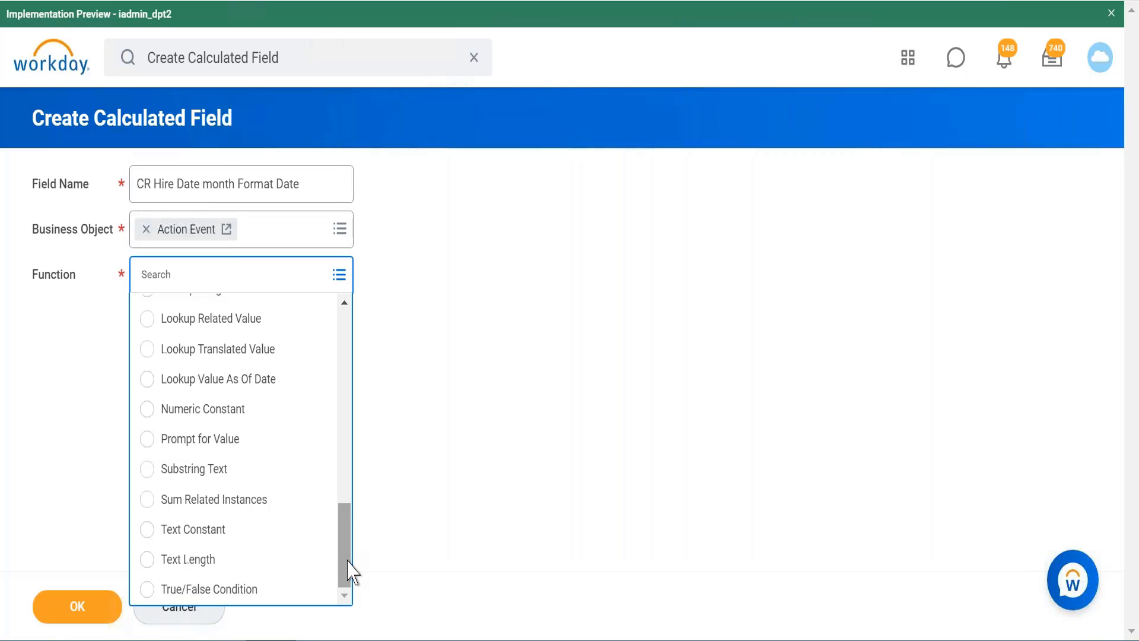
drag(349, 571, 343, 442)
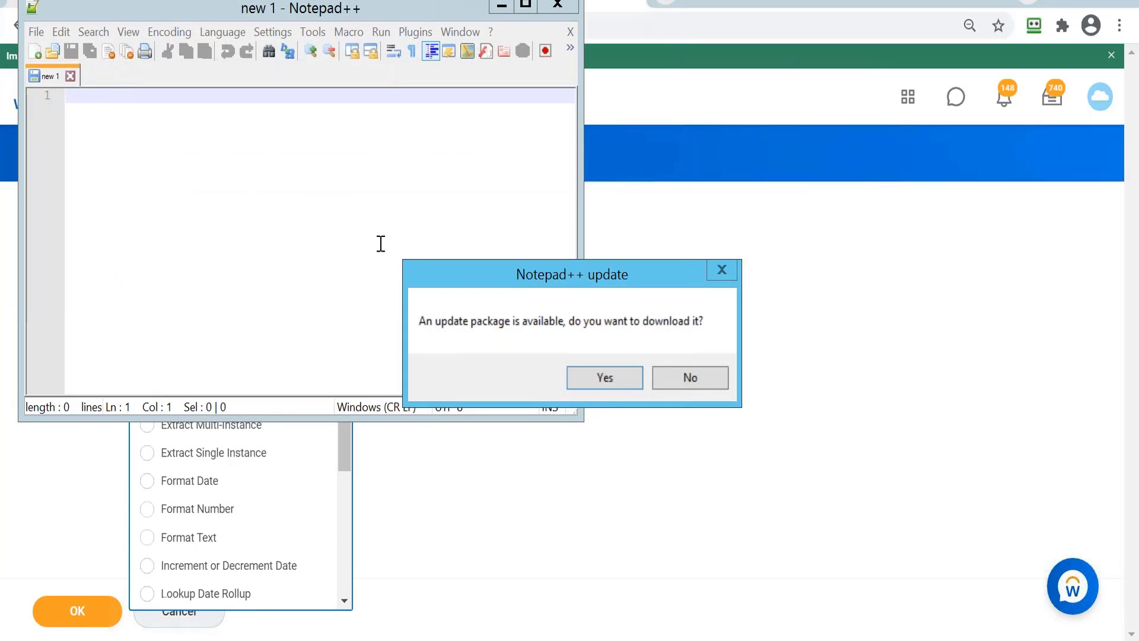
Step: In Notepad++, decline the offered update and write the date format "MM/DD/YYYY" on the first line
click(689, 380)
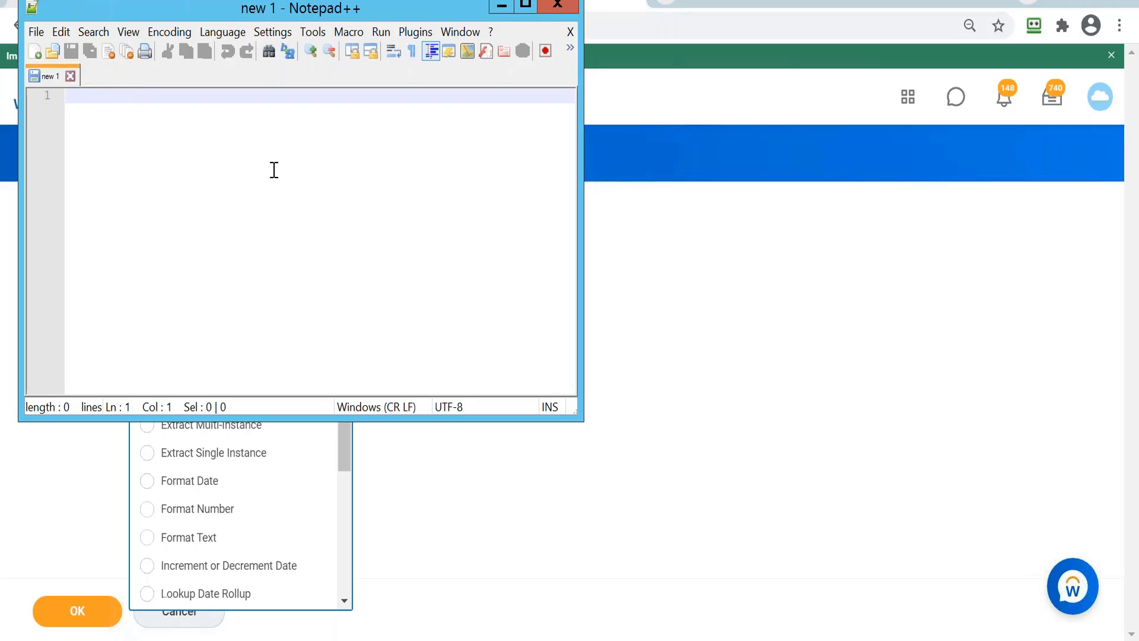
text(co)
key(BackSpace)
key(BackSpace)
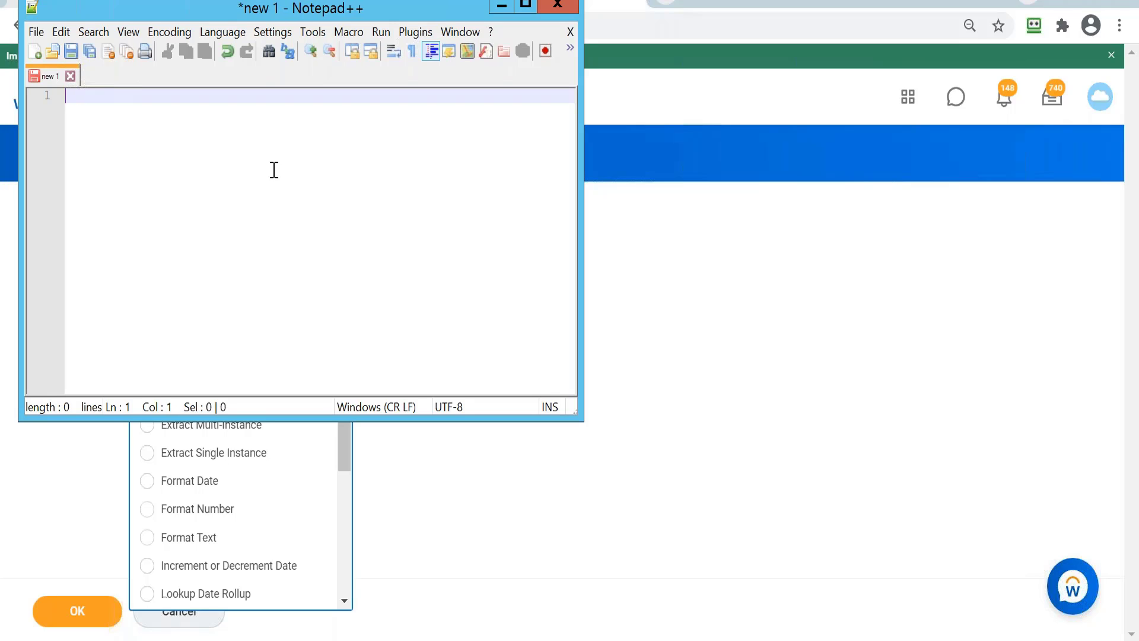
text(MM/DD/YYYY)
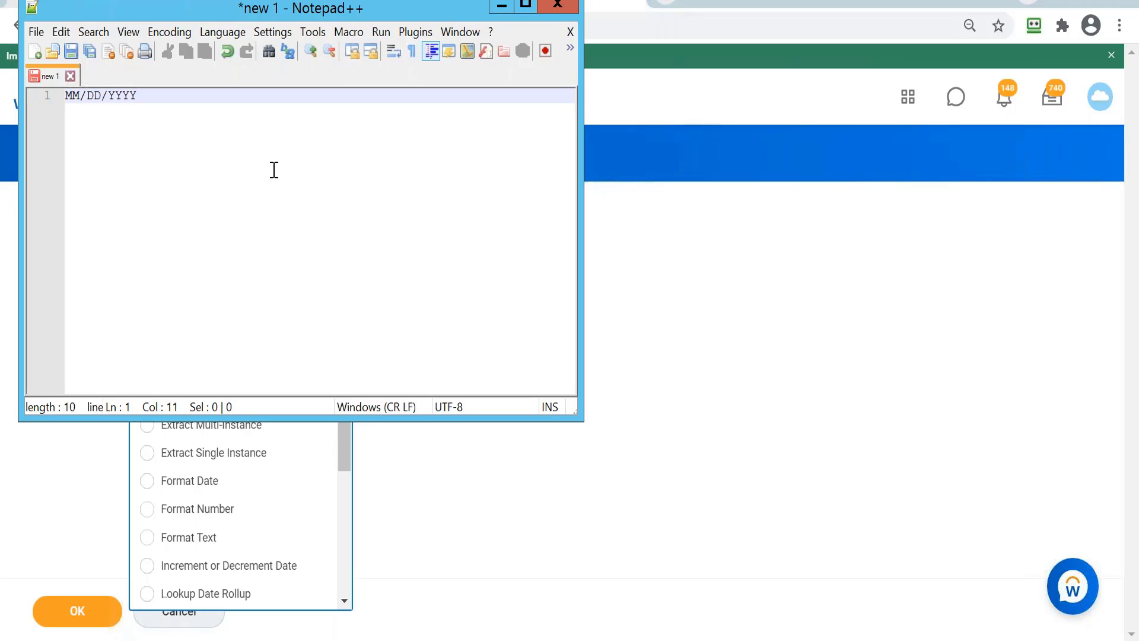
Step: Append "Hr/Min/Sec" after the date format, highlight the YYYY part, and return to the calculated field form in Workday
text(/)
key(BackSpace)
text(Hr/MM)
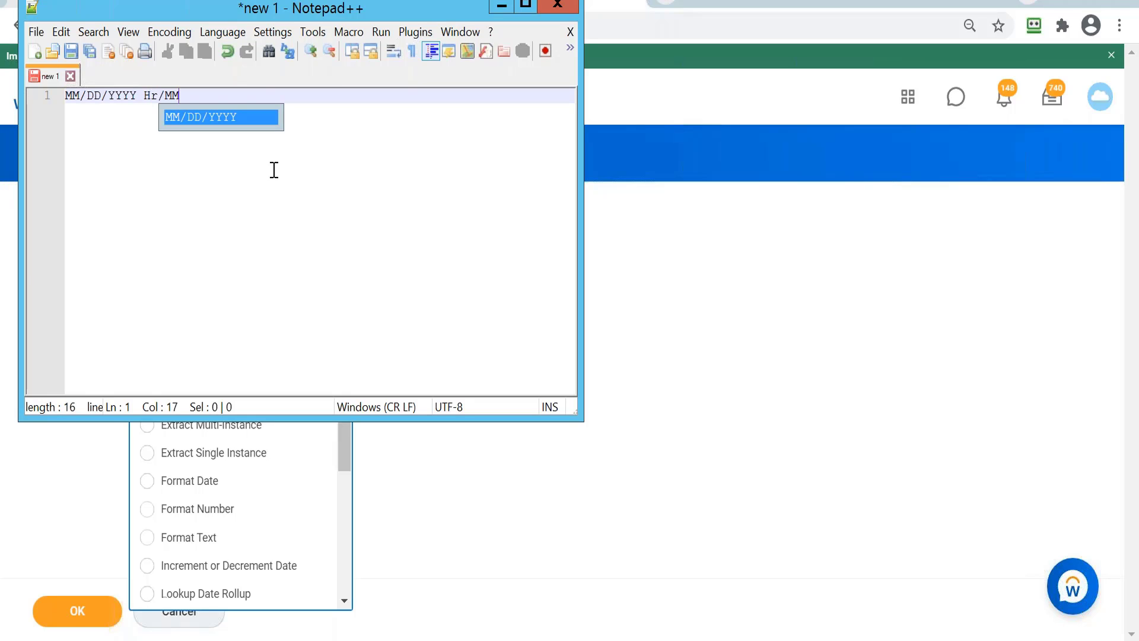
key(BackSpace)
text(i)
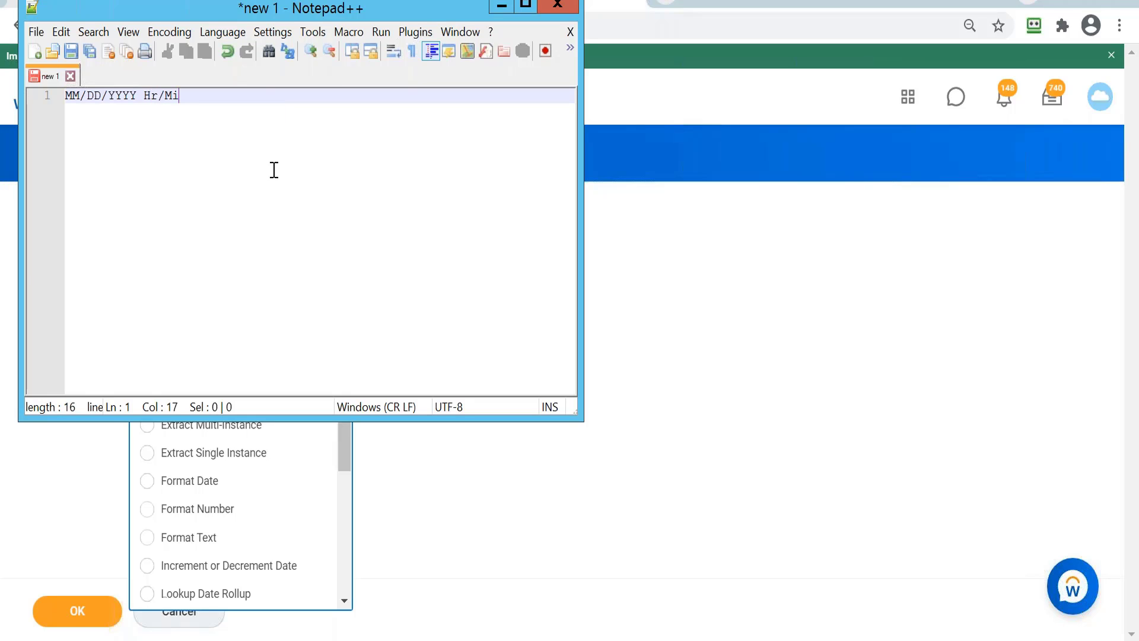
text(n/Sed)
drag(140, 97, 108, 97)
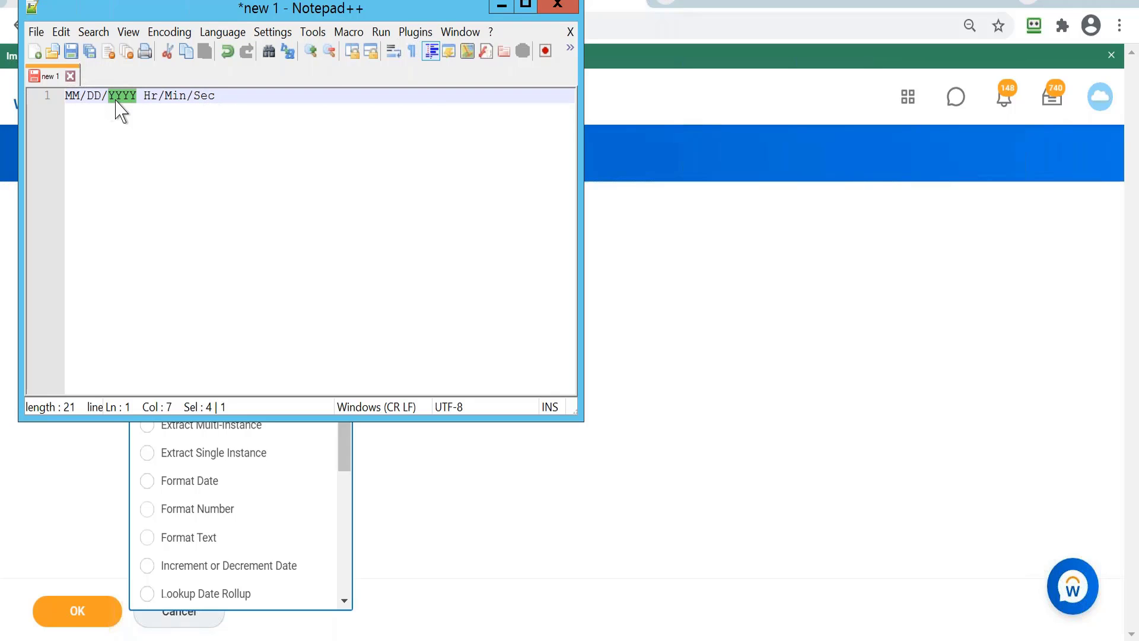
click(502, 6)
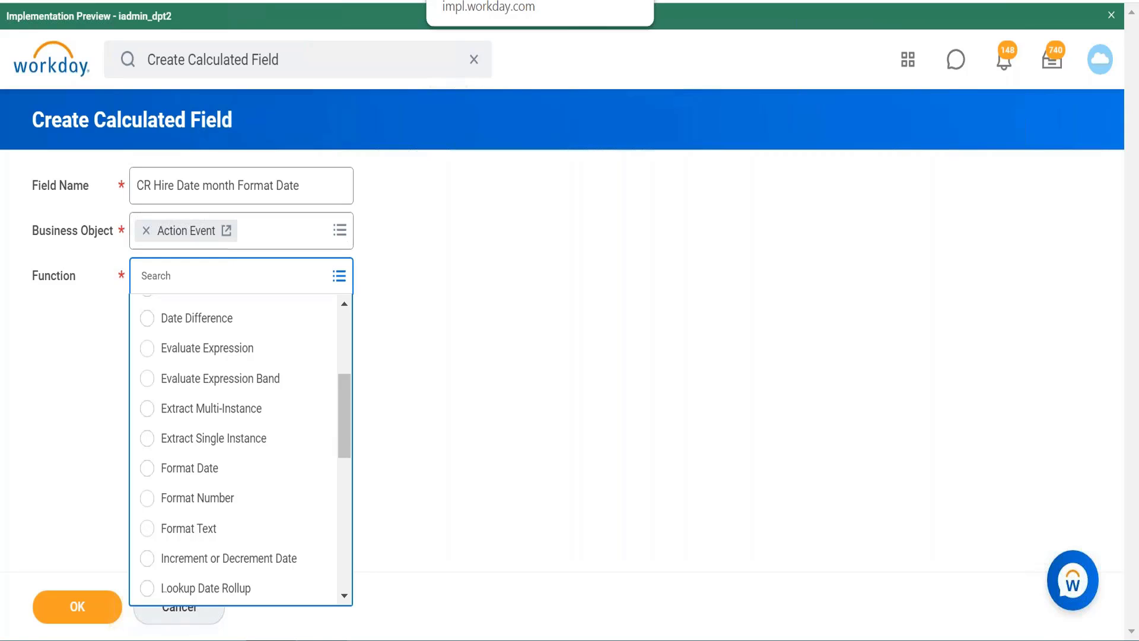
Step: Replace the calculated field's business object with Worker
click(146, 231)
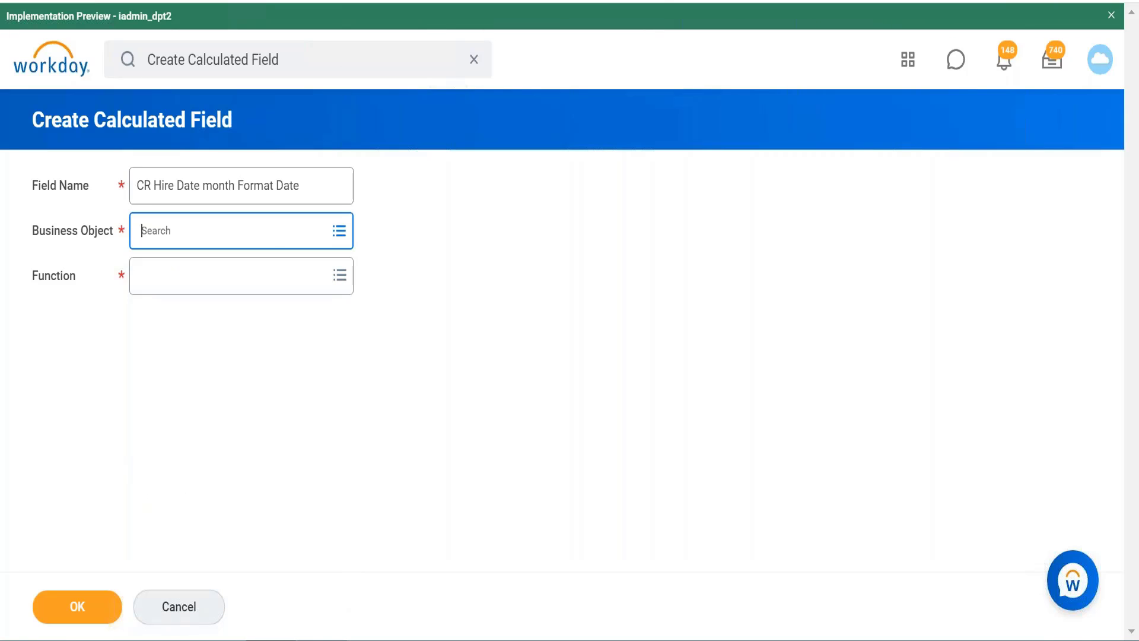
text(w)
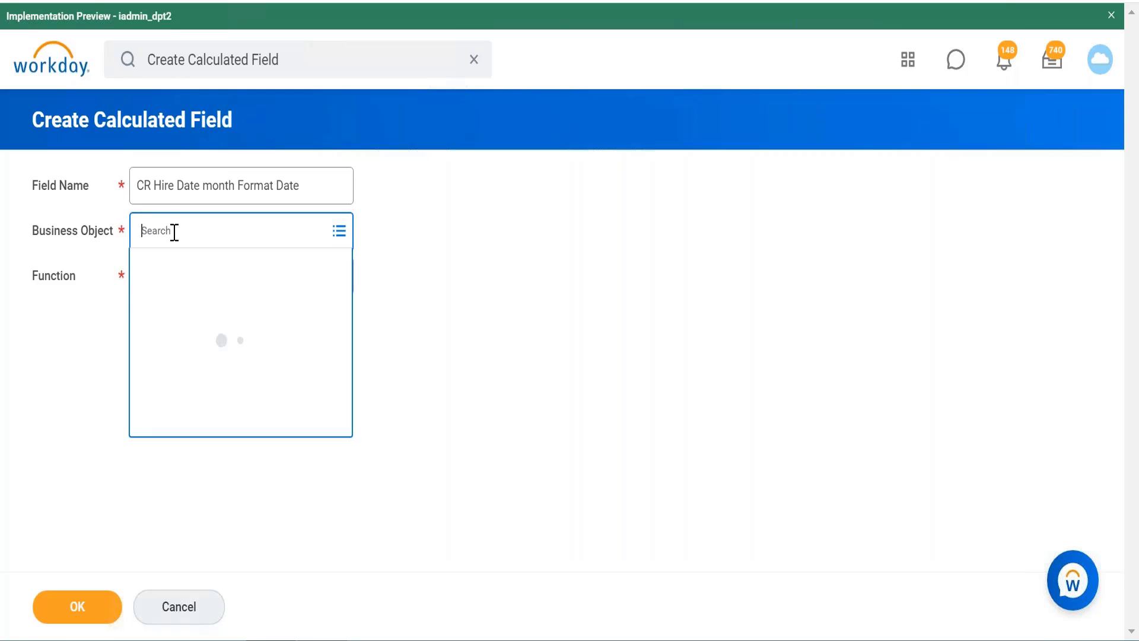
text(orker)
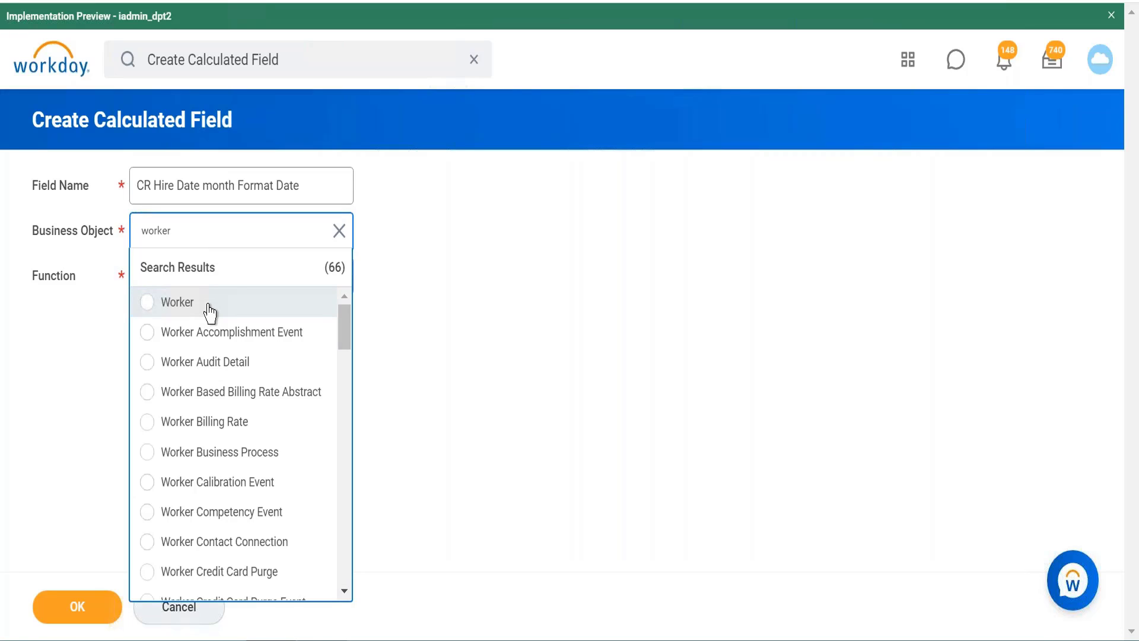
click(210, 313)
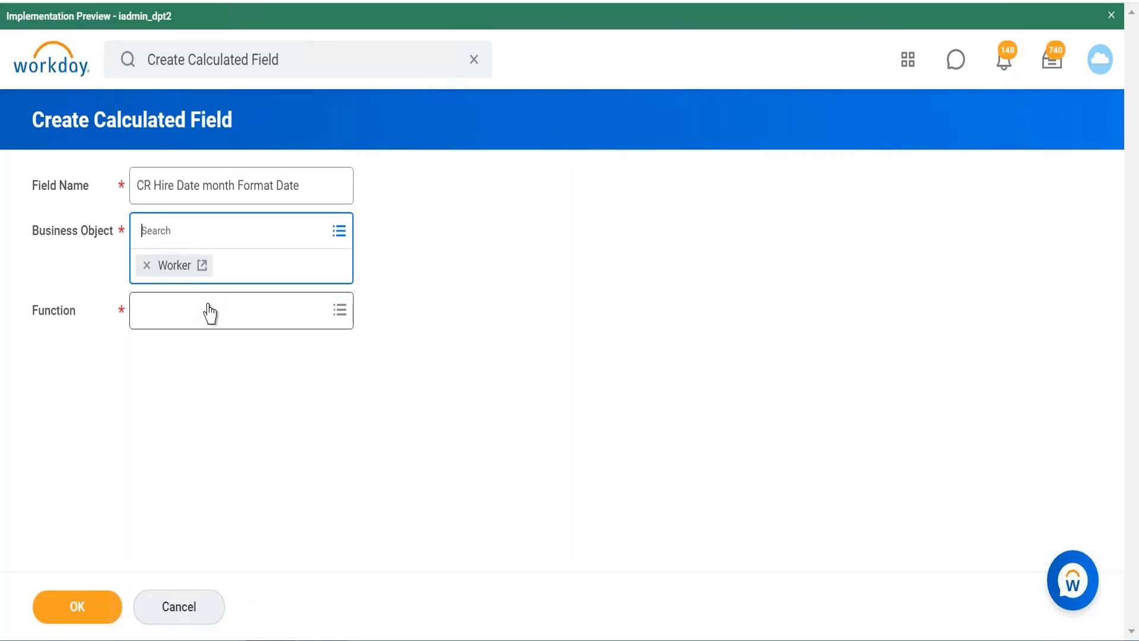
Step: Set the calculated field's function to Format Date and continue to its definition
click(260, 321)
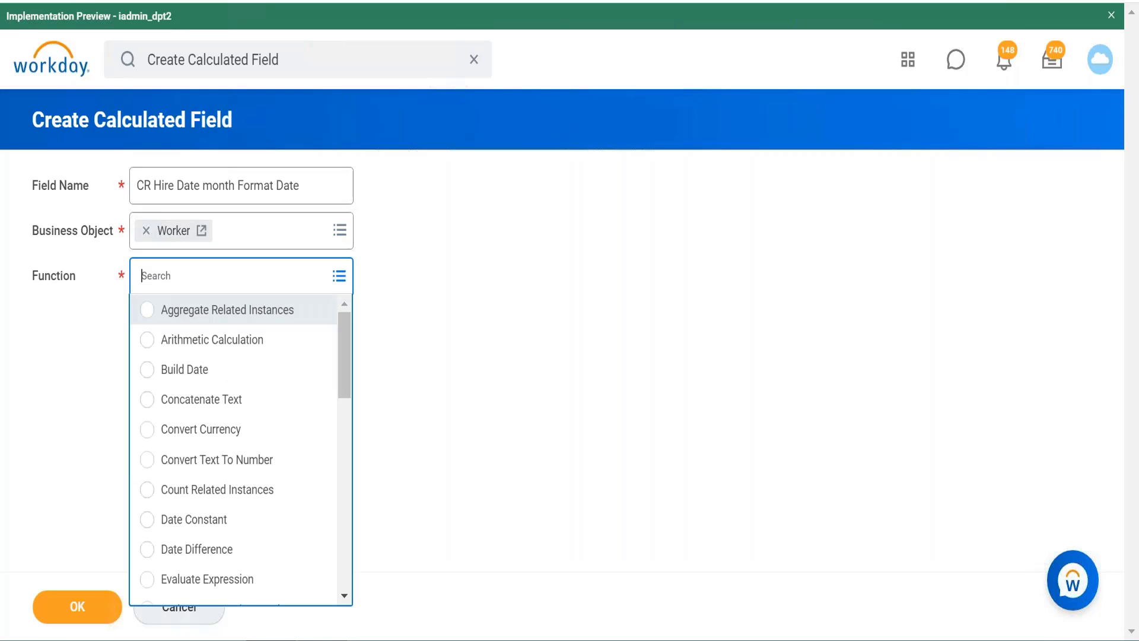
text(format)
key(Return)
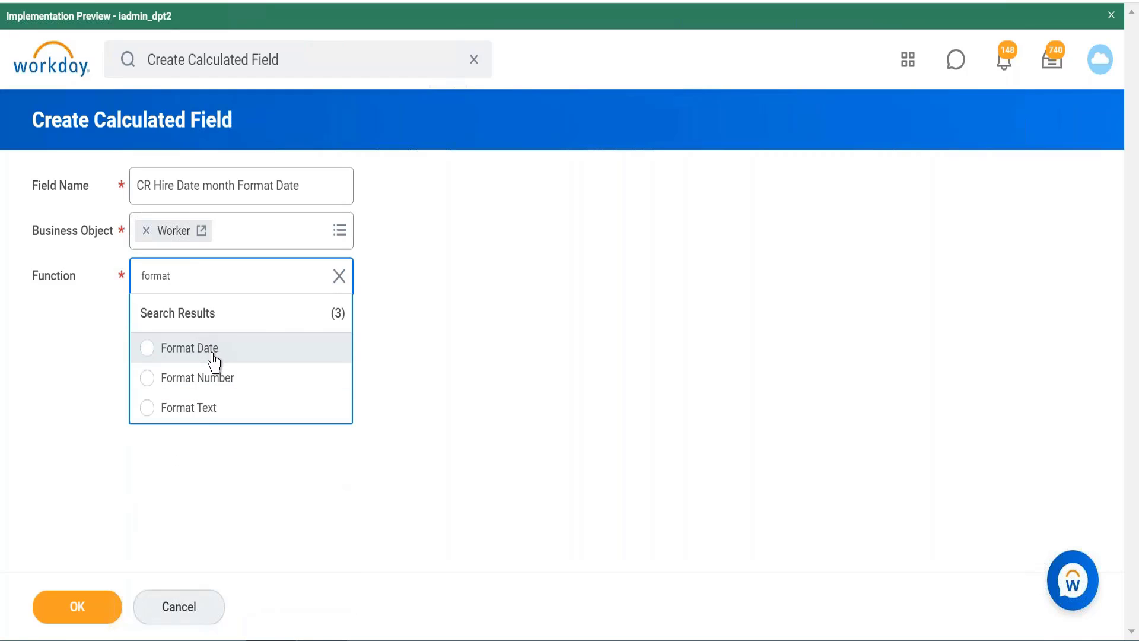
click(214, 360)
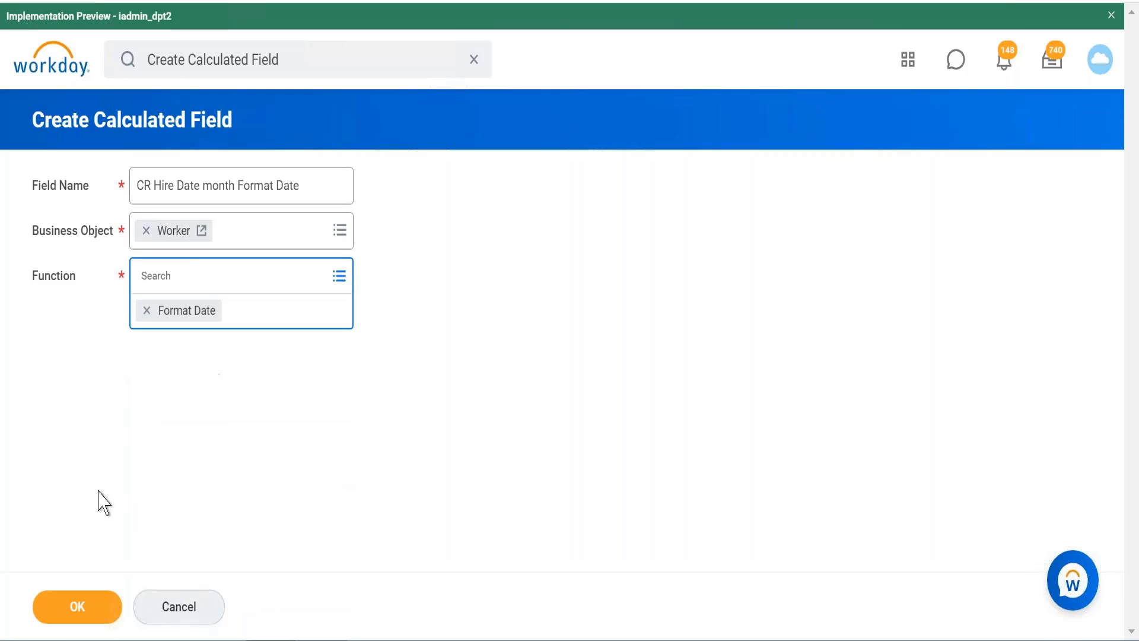
click(76, 611)
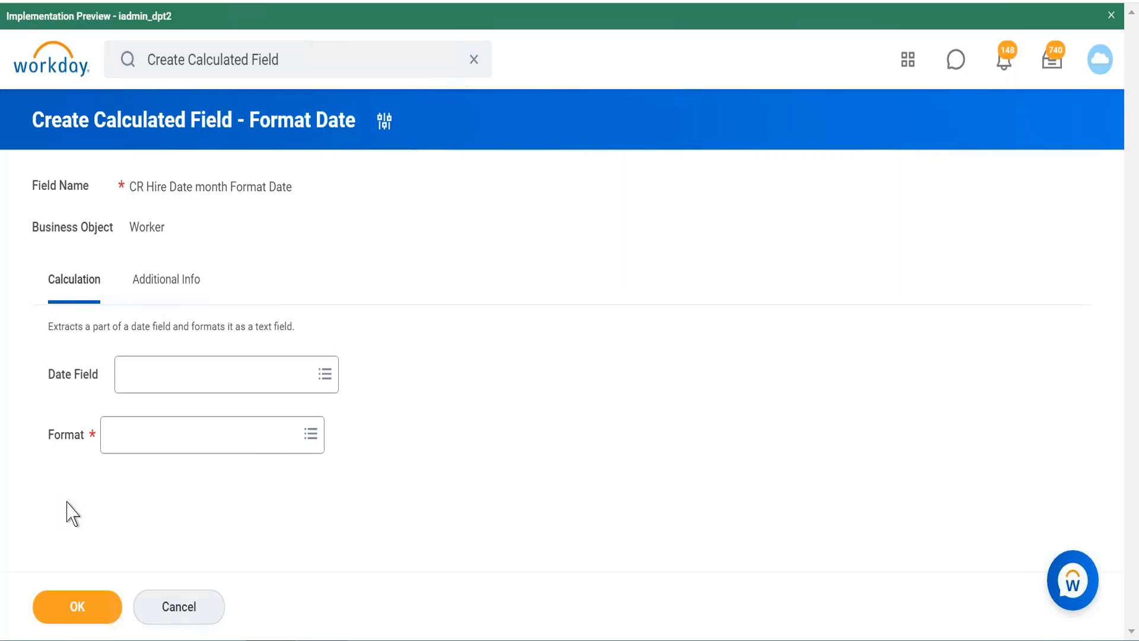
Step: Review the calculated field's additional info, including the authorized usage options and Intermediate Calculation setting, and return to the calculation settings
click(173, 290)
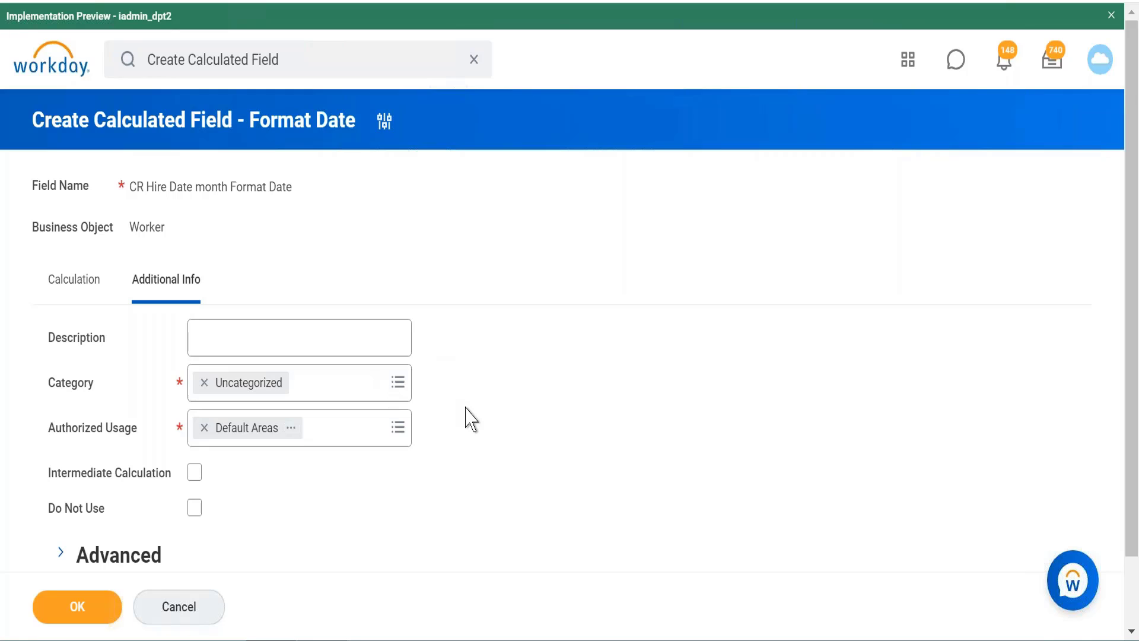
scroll(469, 418, down, 1)
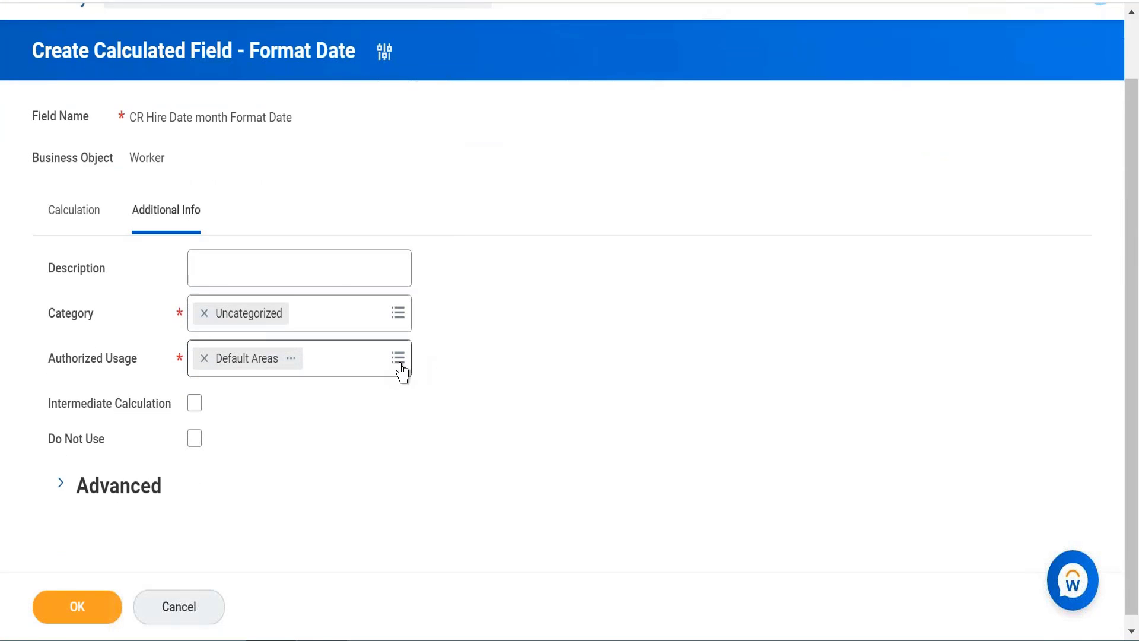
click(399, 362)
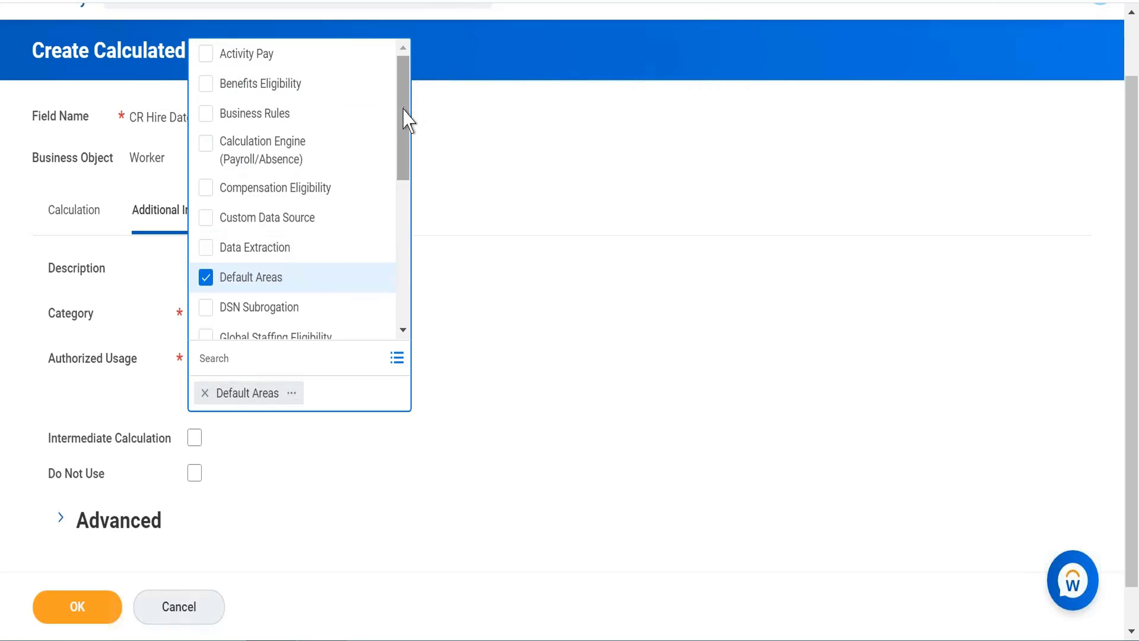
drag(403, 122, 399, 297)
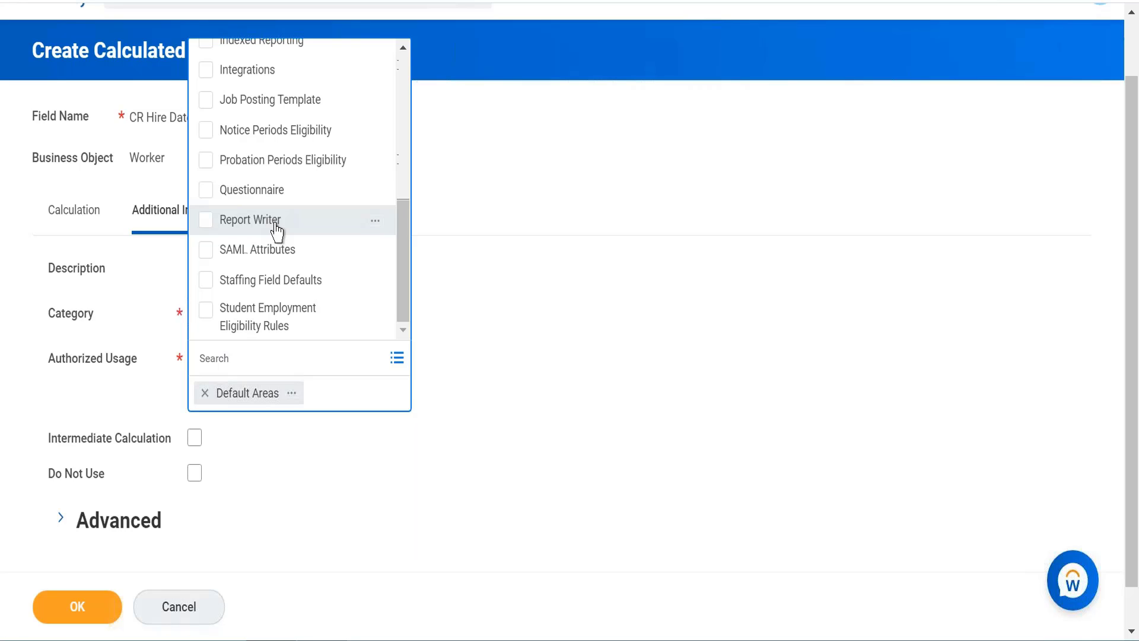
click(468, 308)
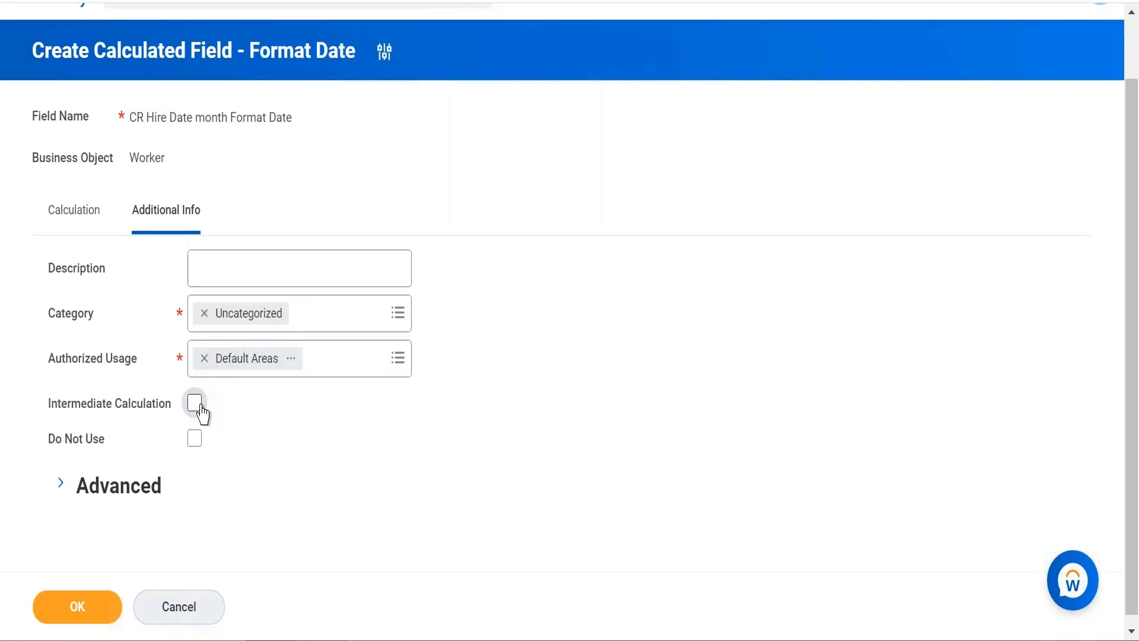
mouse_move(193, 410)
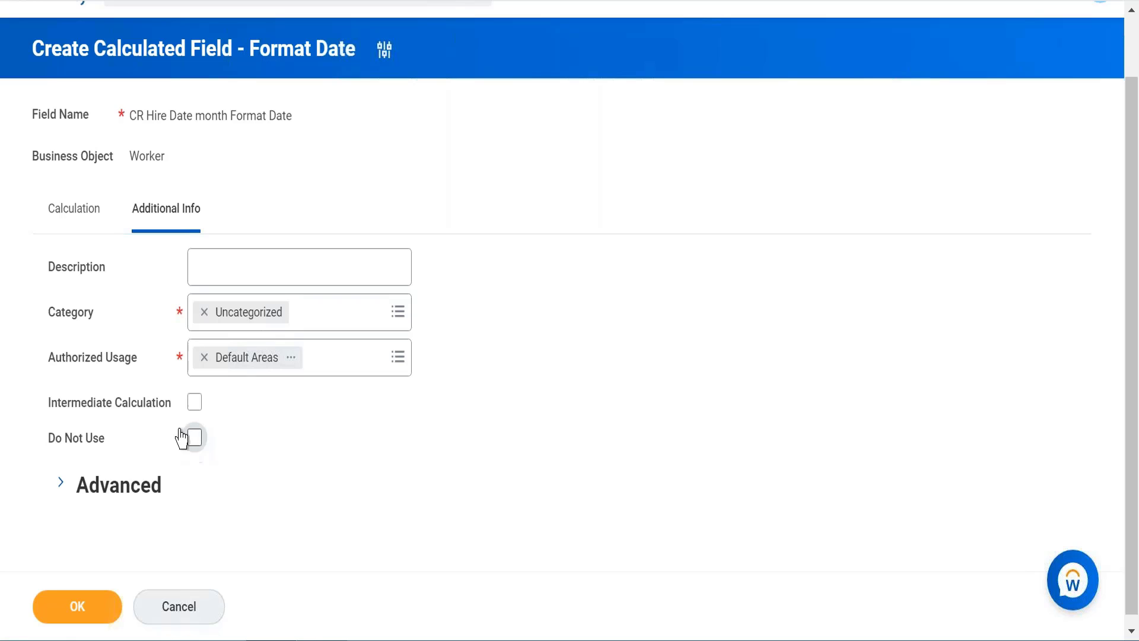
click(63, 222)
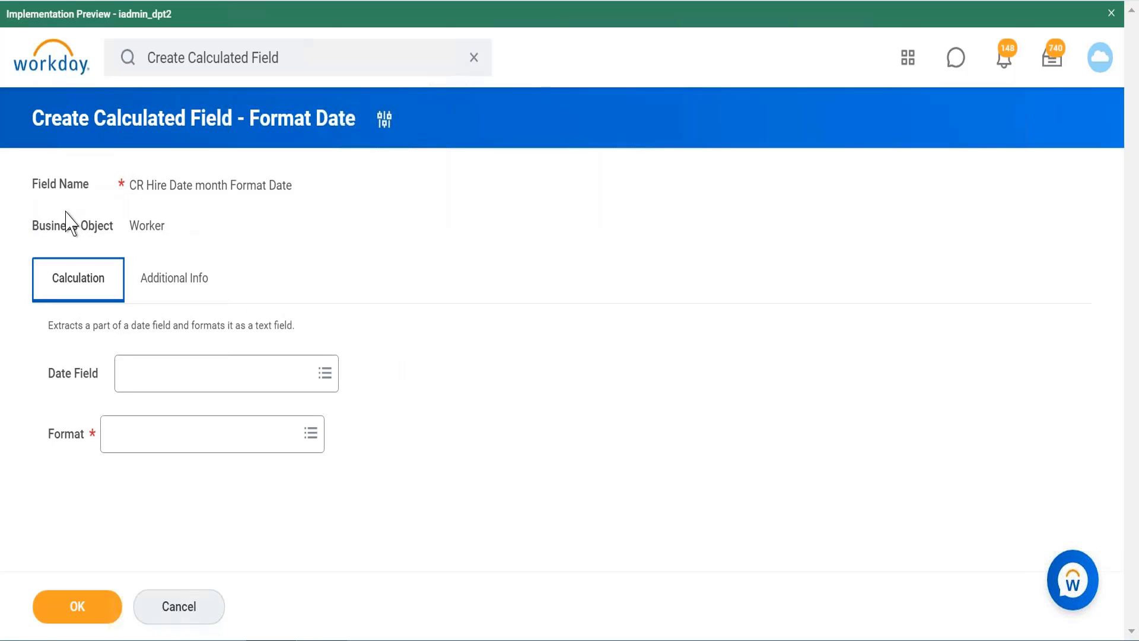
Step: Browse the global date fields offered for the Date Field, view the details of 14 Days Ago, and return to the source categories
click(270, 381)
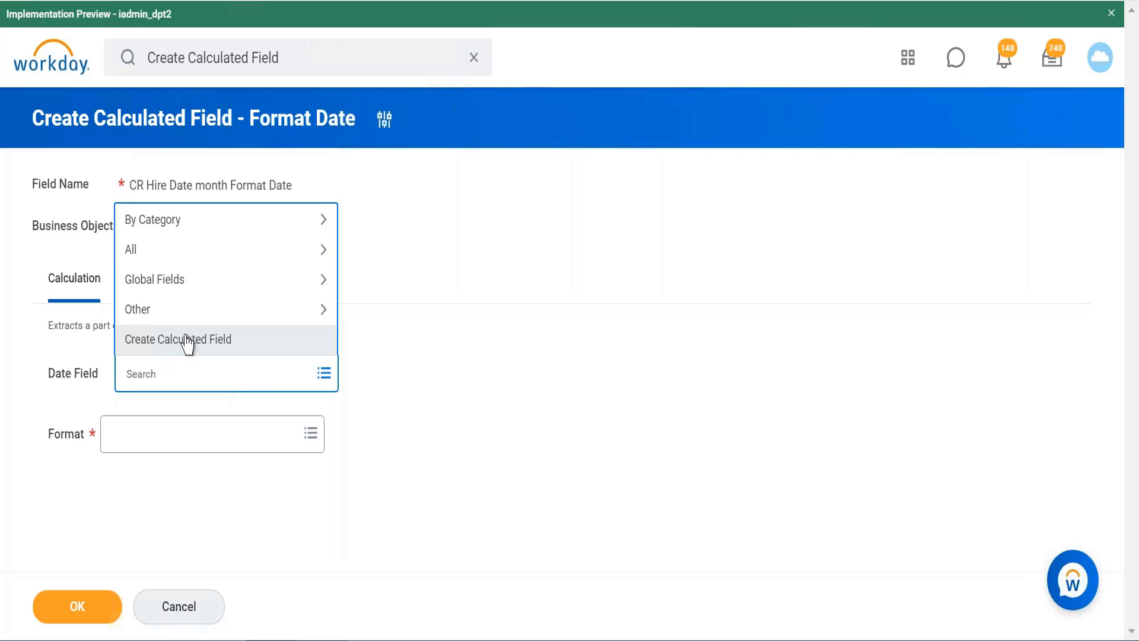
click(202, 290)
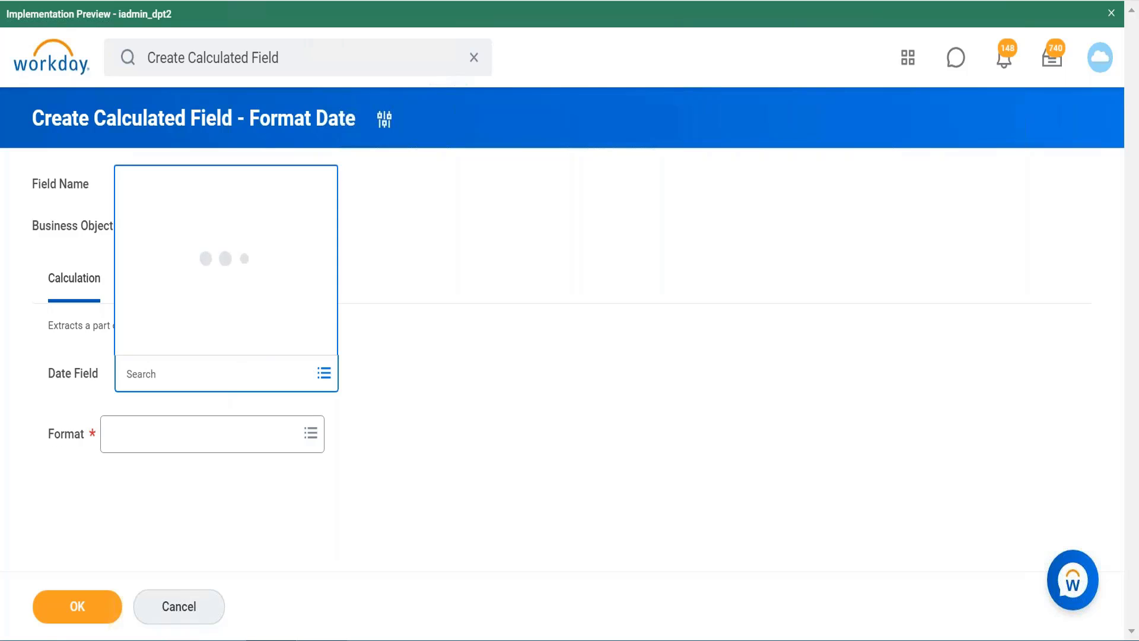
mouse_move(267, 279)
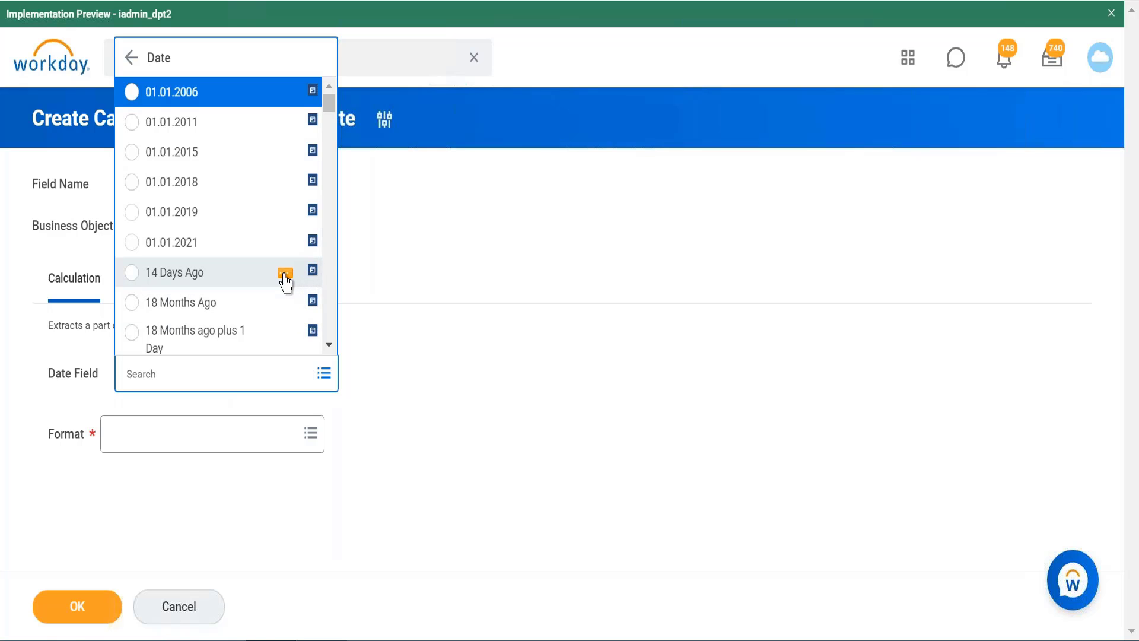
click(286, 275)
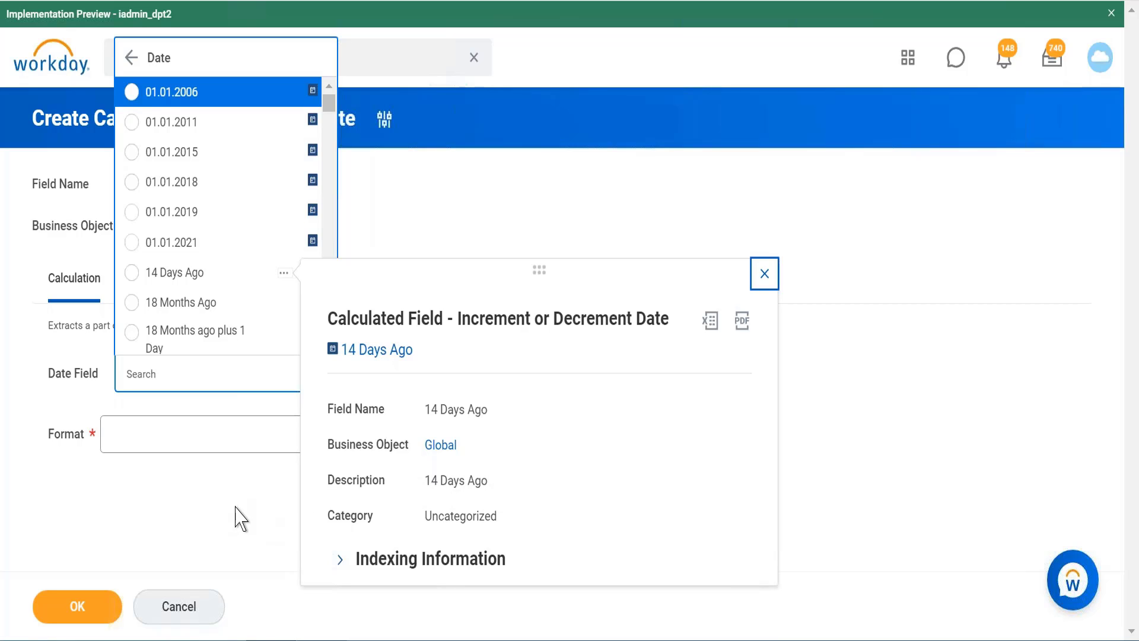
click(132, 59)
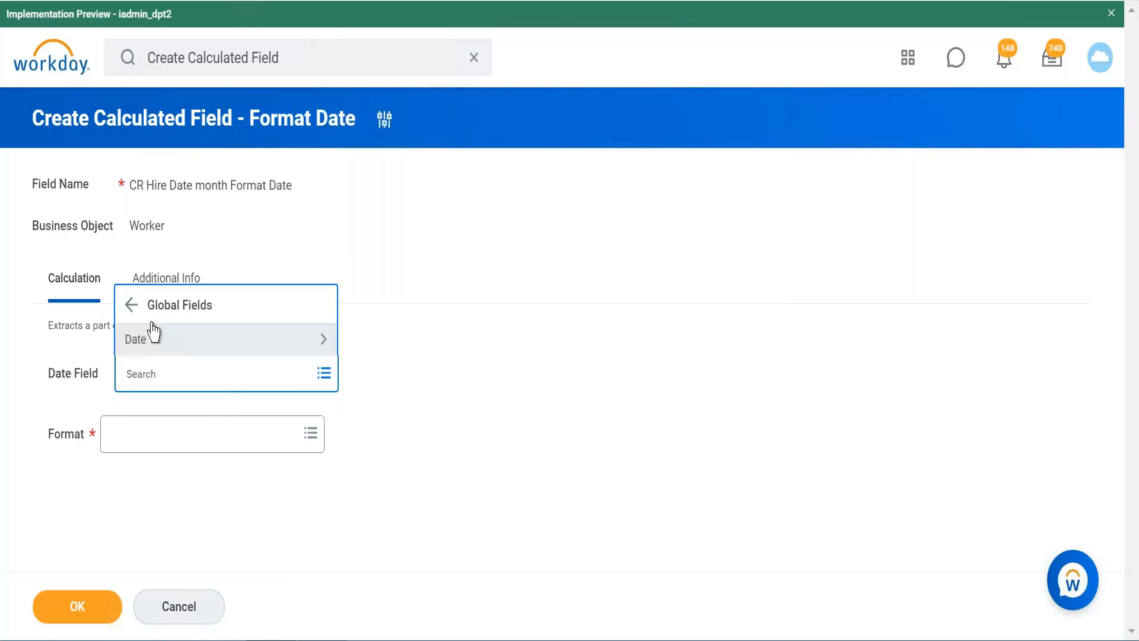
click(135, 313)
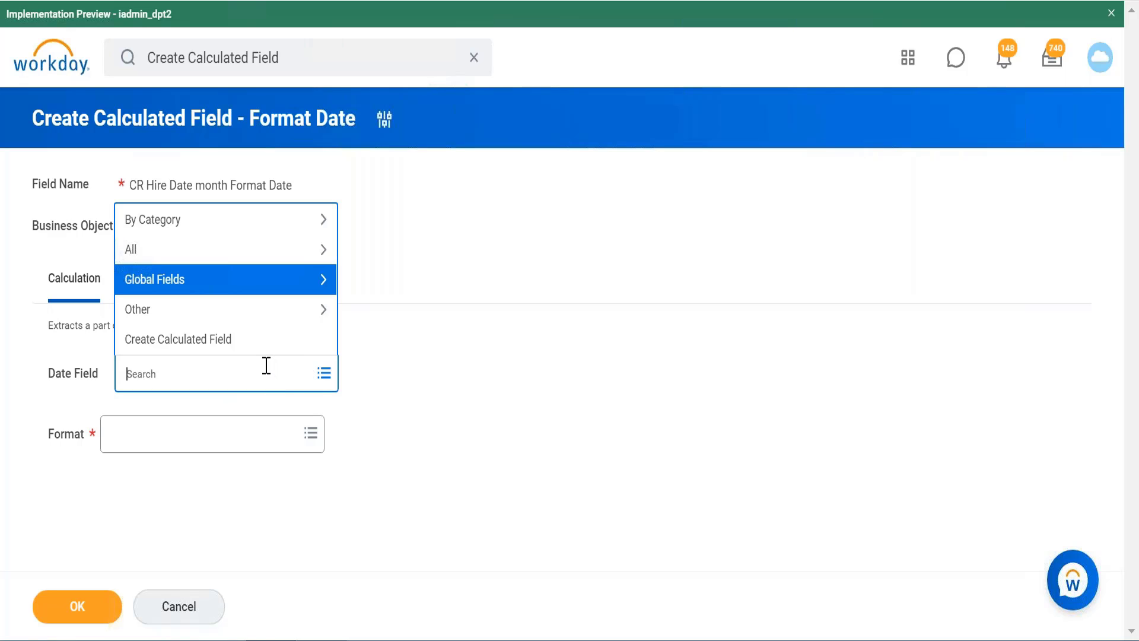
Step: Search the available date fields for "hire date", view the details of Hire Date + 90 Days, and look through the matches
text(hire date)
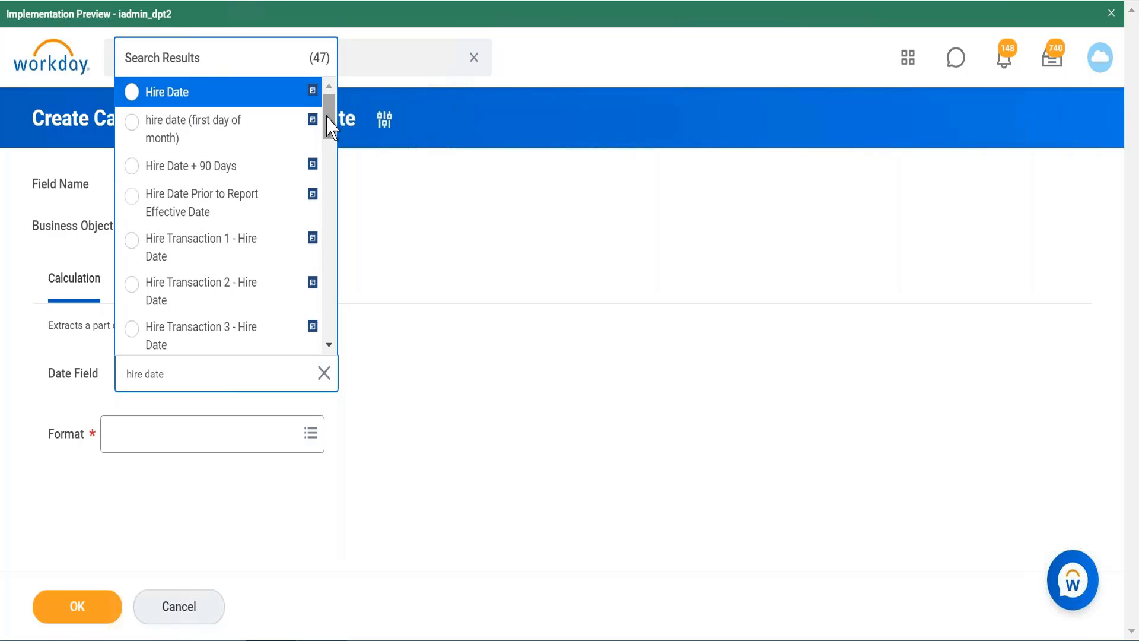
mouse_move(327, 117)
mouse_down()
mouse_move(329, 184)
mouse_move(328, 118)
mouse_up()
click(285, 168)
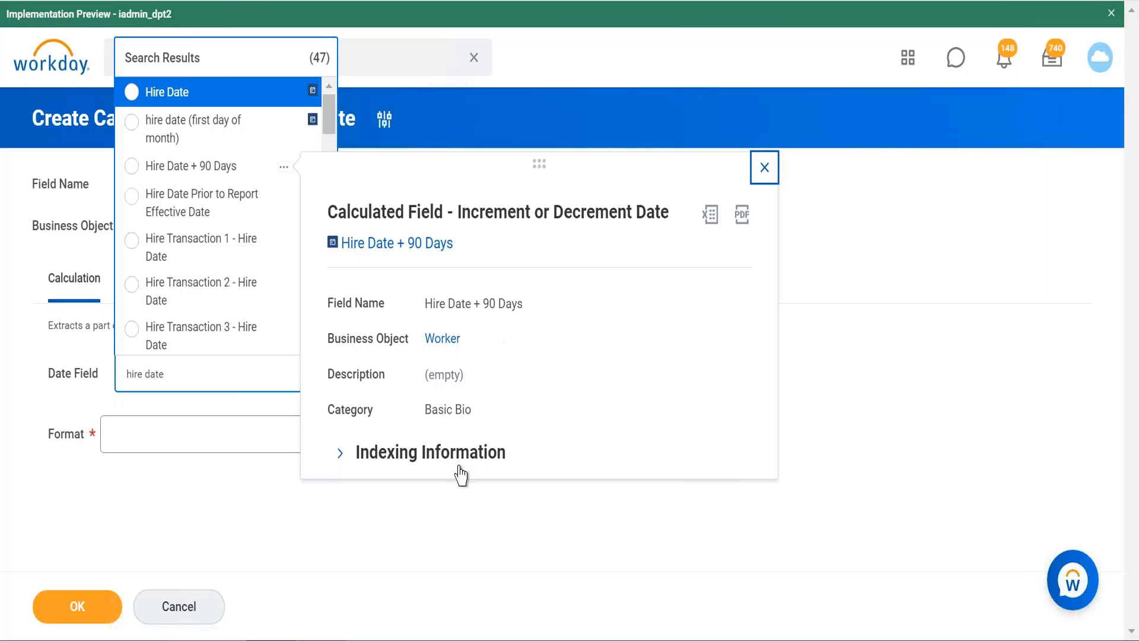
click(414, 518)
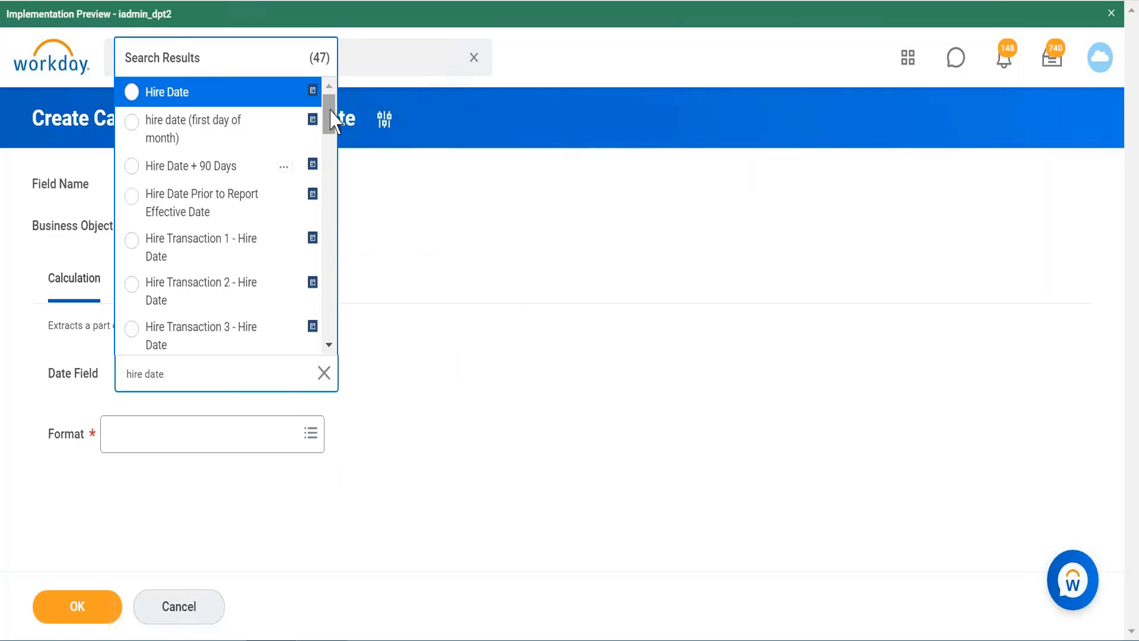
drag(330, 114, 482, 320)
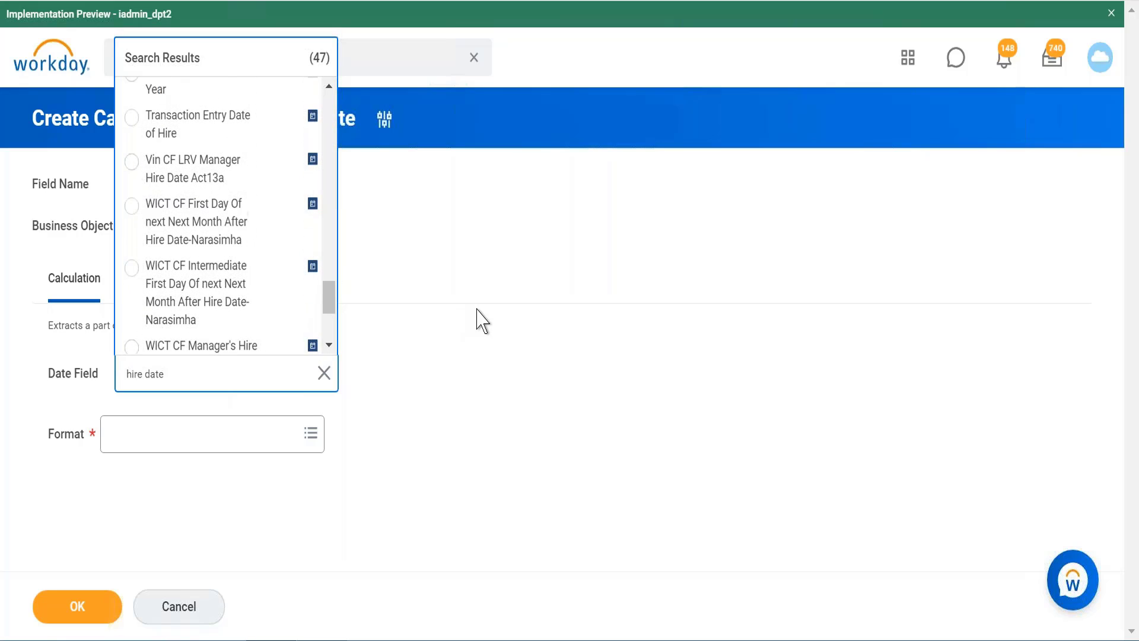
click(482, 320)
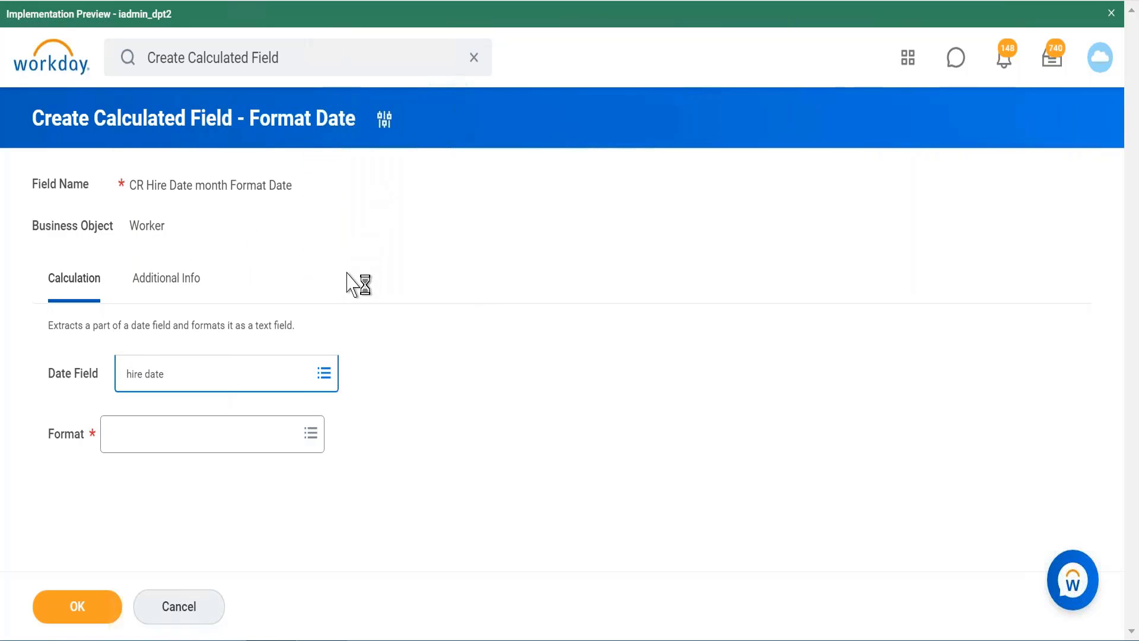
Step: Set the Date Field to Hire Date and look through the available format options
click(259, 375)
text(hir)
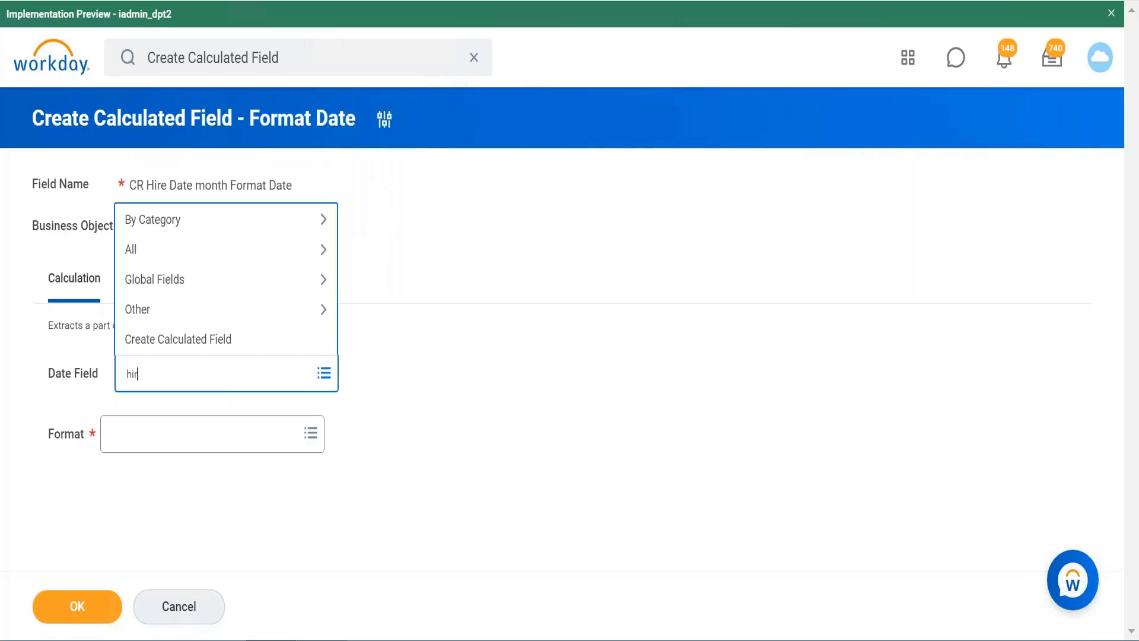
text(e date)
key(Return)
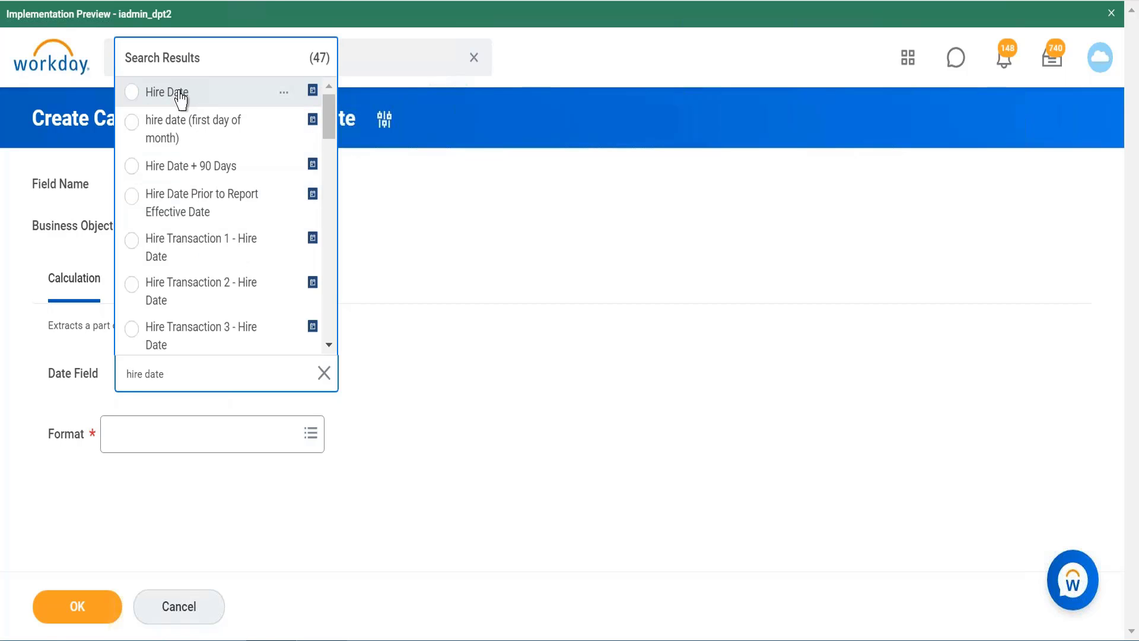
click(181, 95)
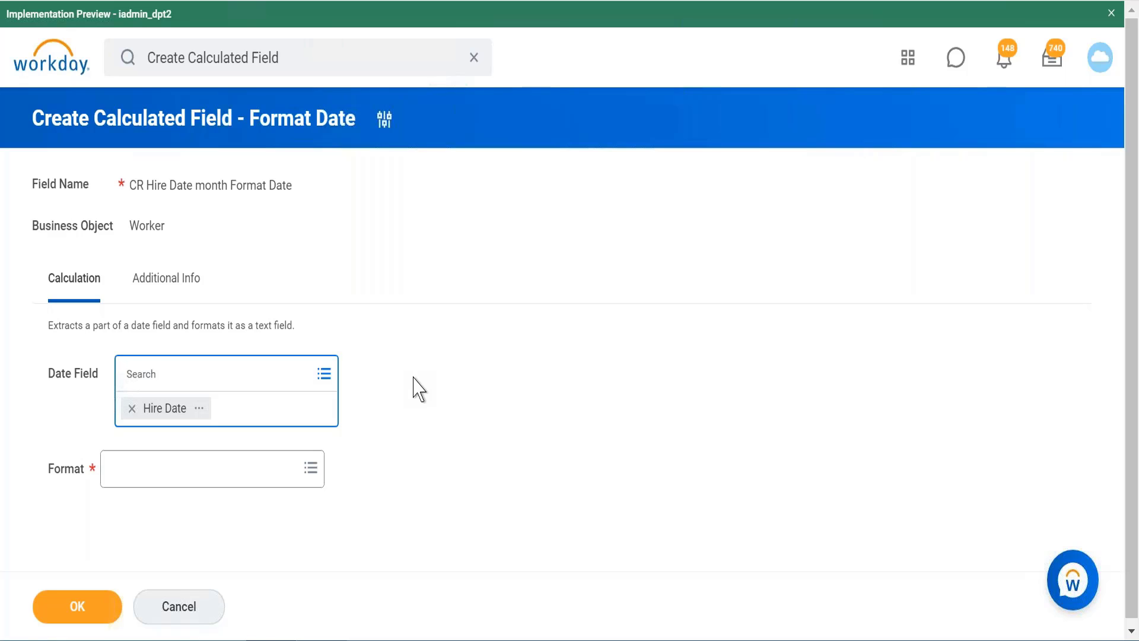
click(233, 465)
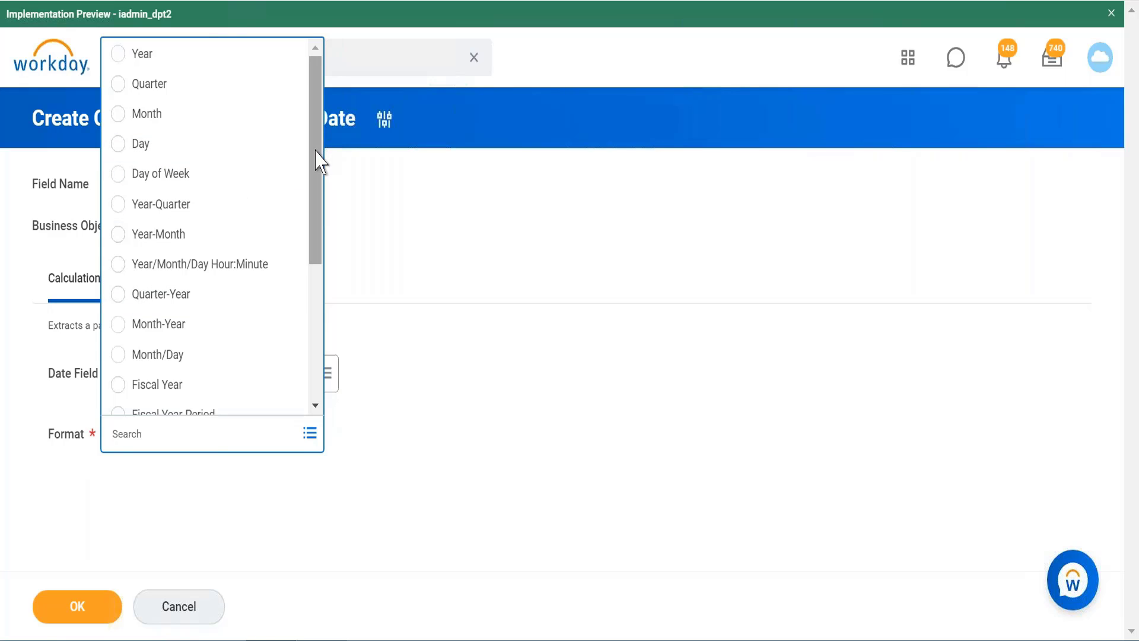
drag(317, 156, 329, 101)
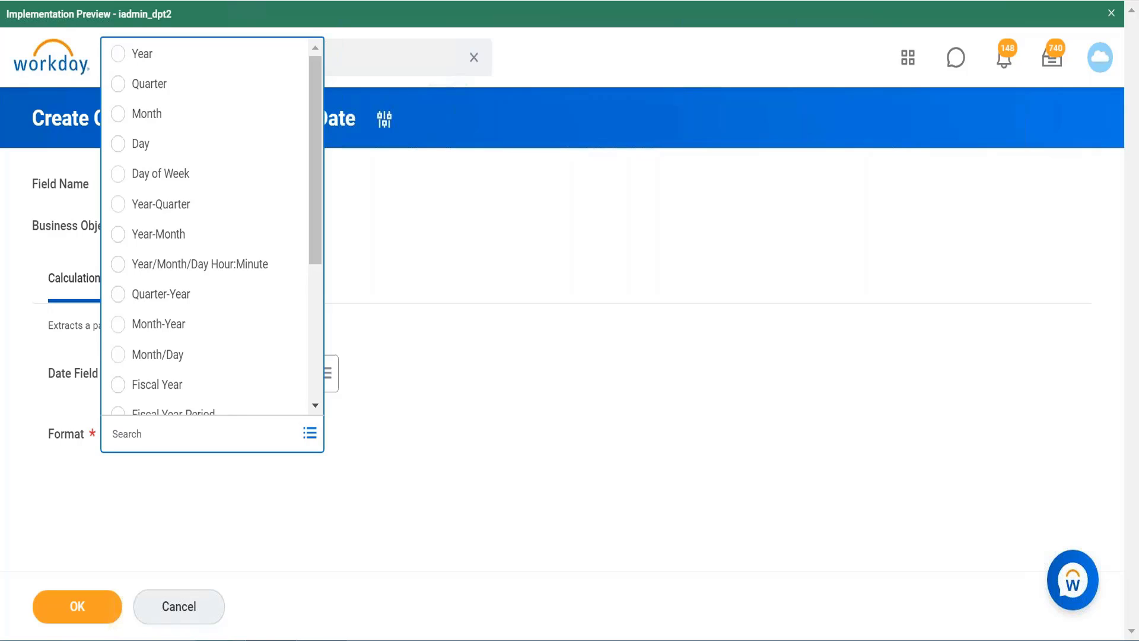
Step: Switch to Notepad++ and write the sample date "1.6.2016" on a new line below the date format
mouse_move(271, 639)
mouse_move(322, 640)
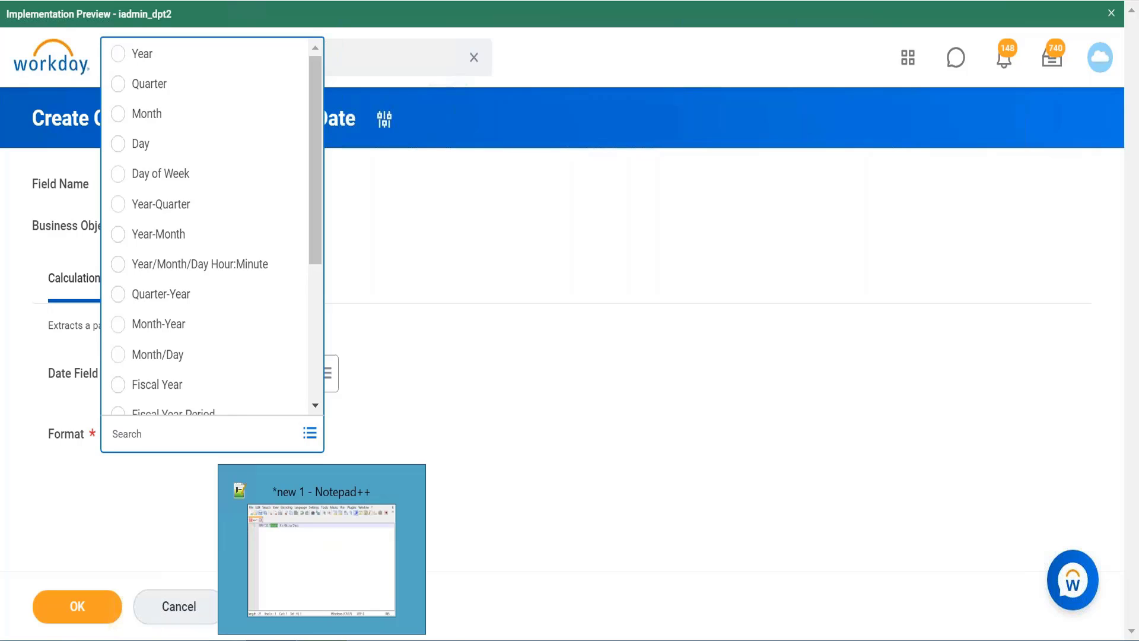
click(321, 549)
click(125, 120)
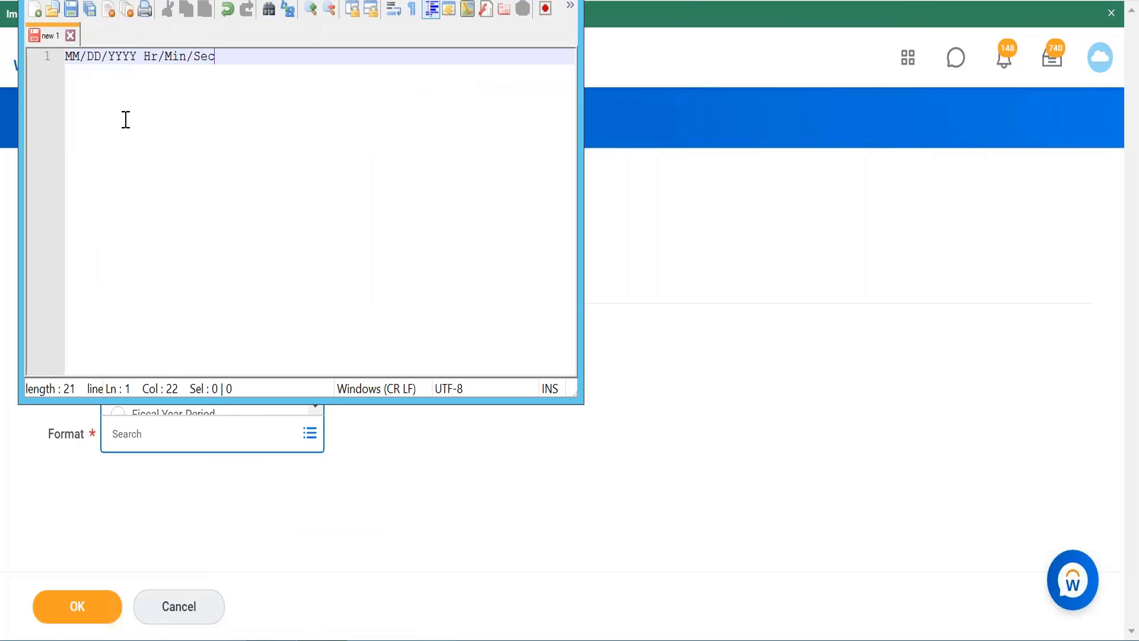
key(Return)
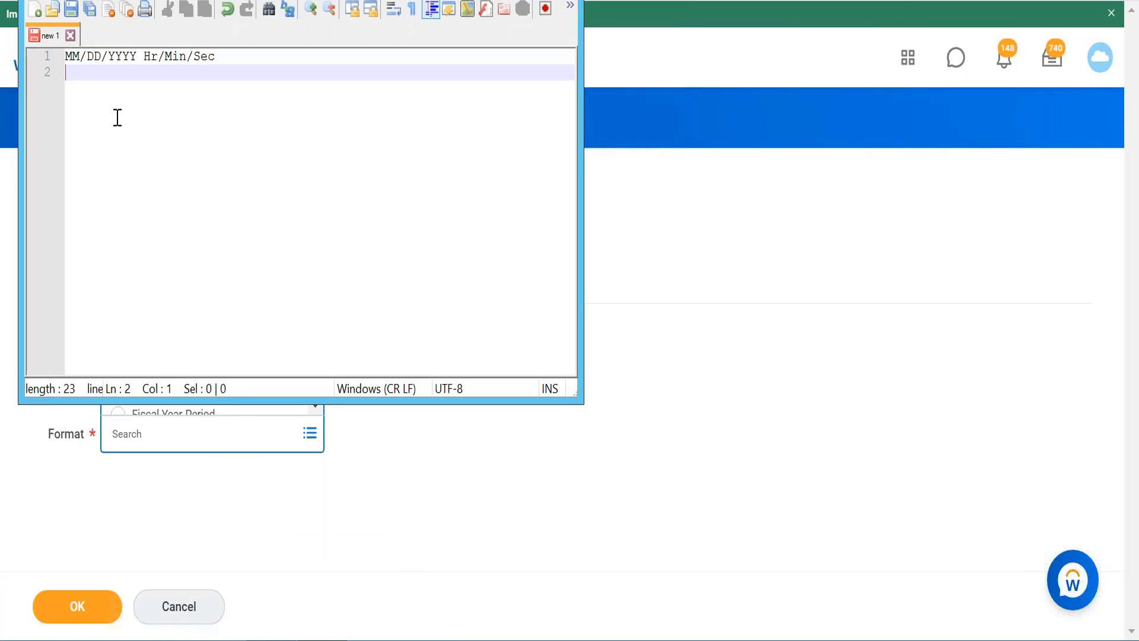
text(1.6.2016)
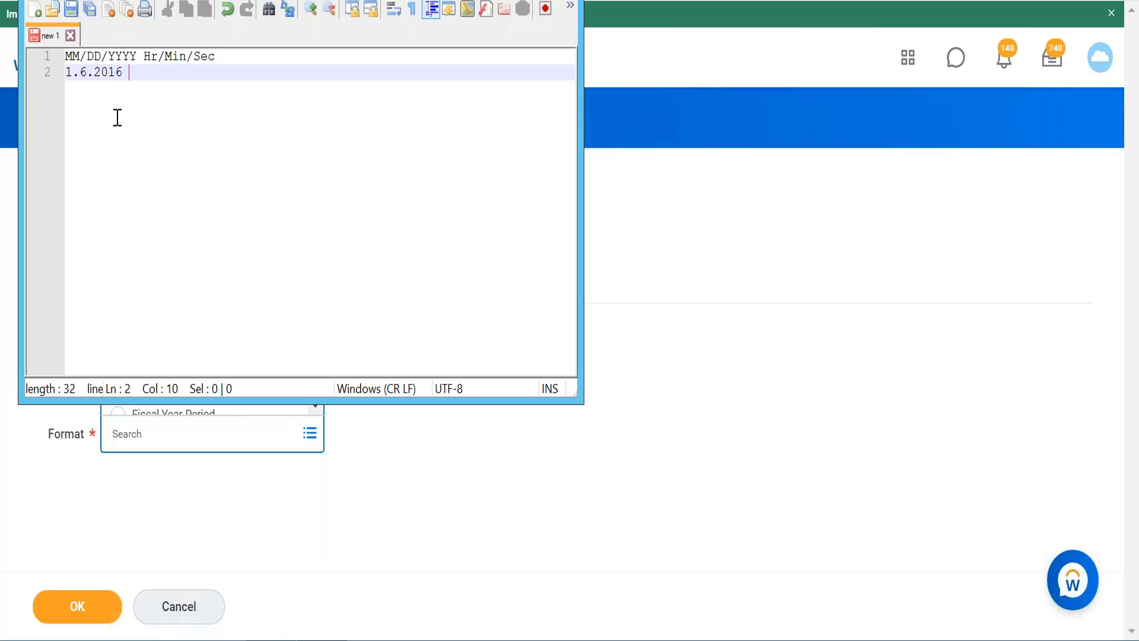
text( 2016-Q2)
Step: Append the year-quarter example "2016-Q2" after the sample date and return to the calculated field form in Workday
key(BackSpace)
key(BackSpace)
text(2)
key(BackSpace)
text(Q2)
click(508, 0)
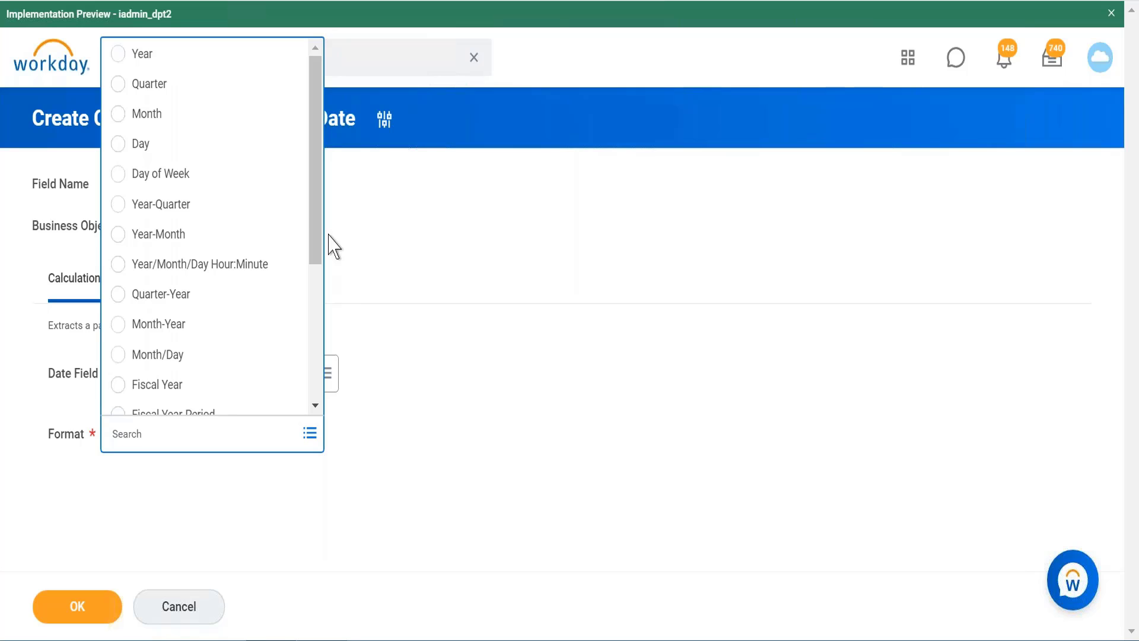
Step: Set the calculated field's format to Year-Quarter and save the field
click(237, 215)
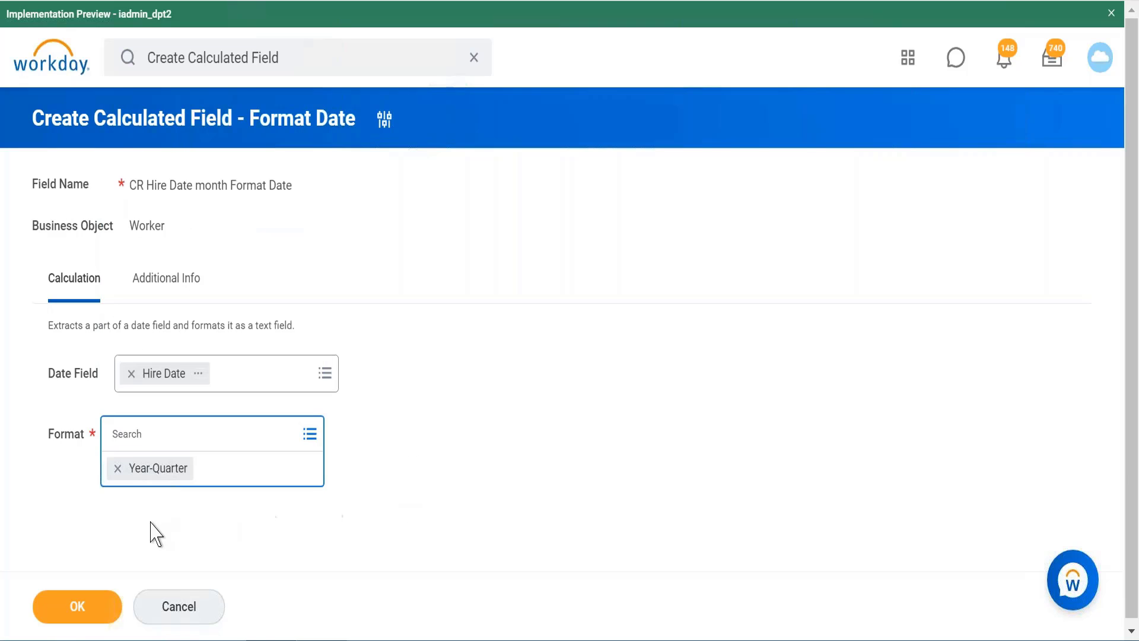
click(60, 611)
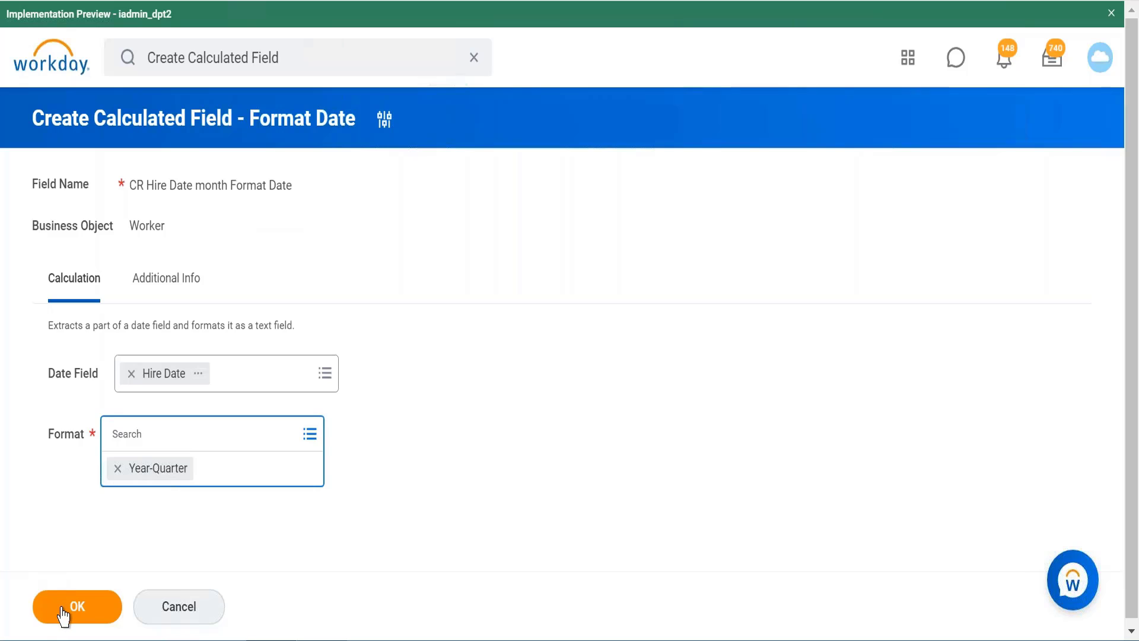
click(63, 611)
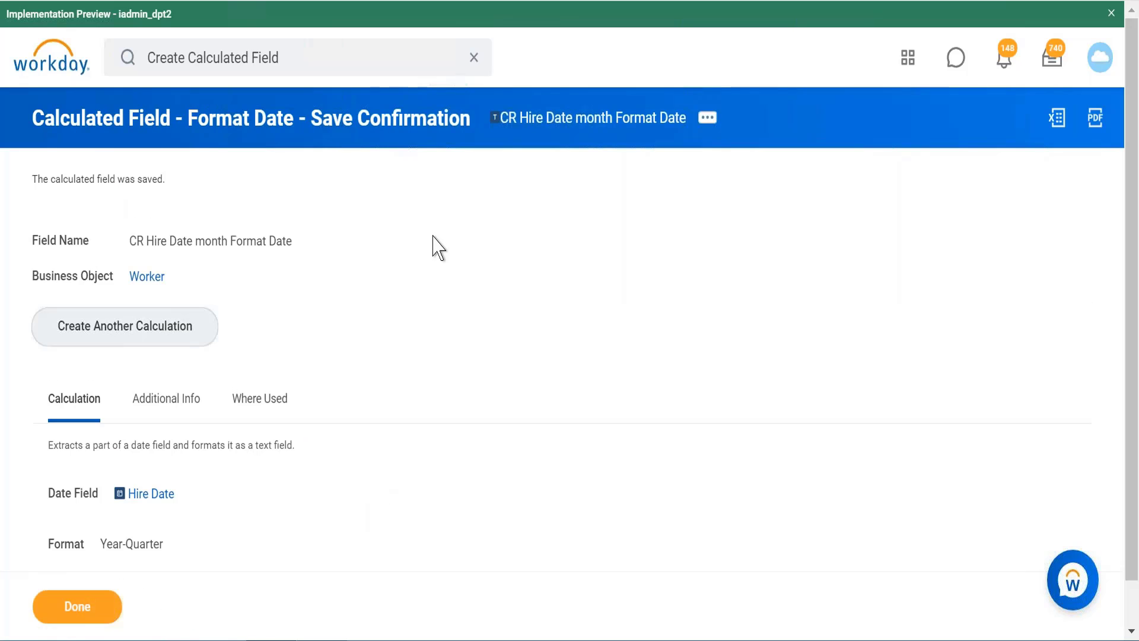
Step: Review the saved calculated field alongside the sample date notes in Notepad++, and return to Workday
scroll(437, 246, down, 1)
scroll(437, 246, up, 1)
click(323, 640)
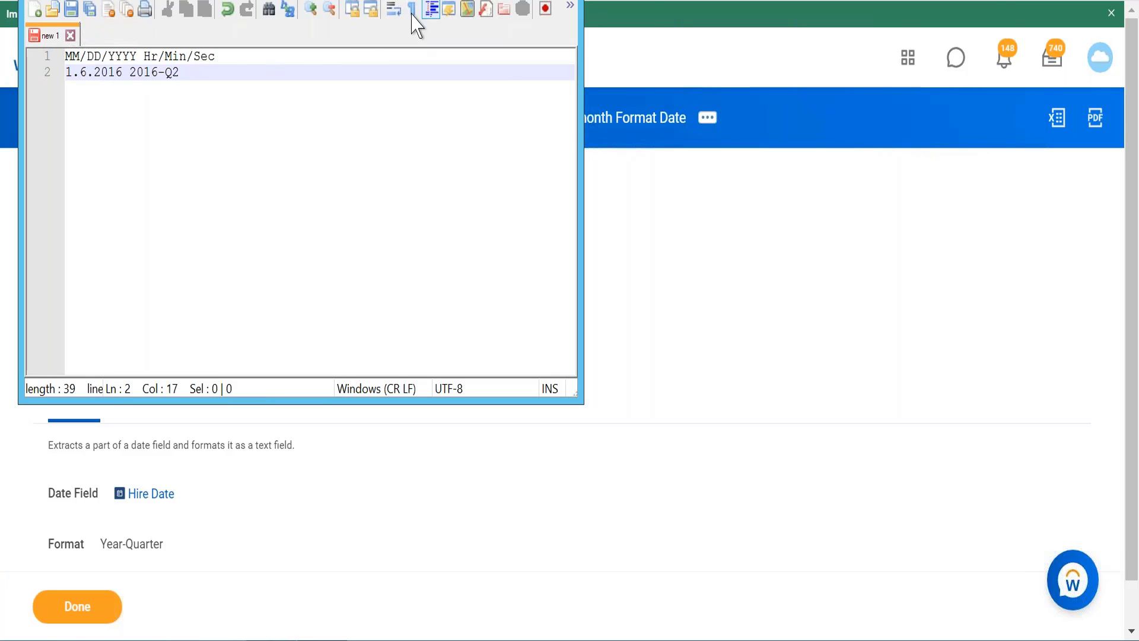
click(476, 1)
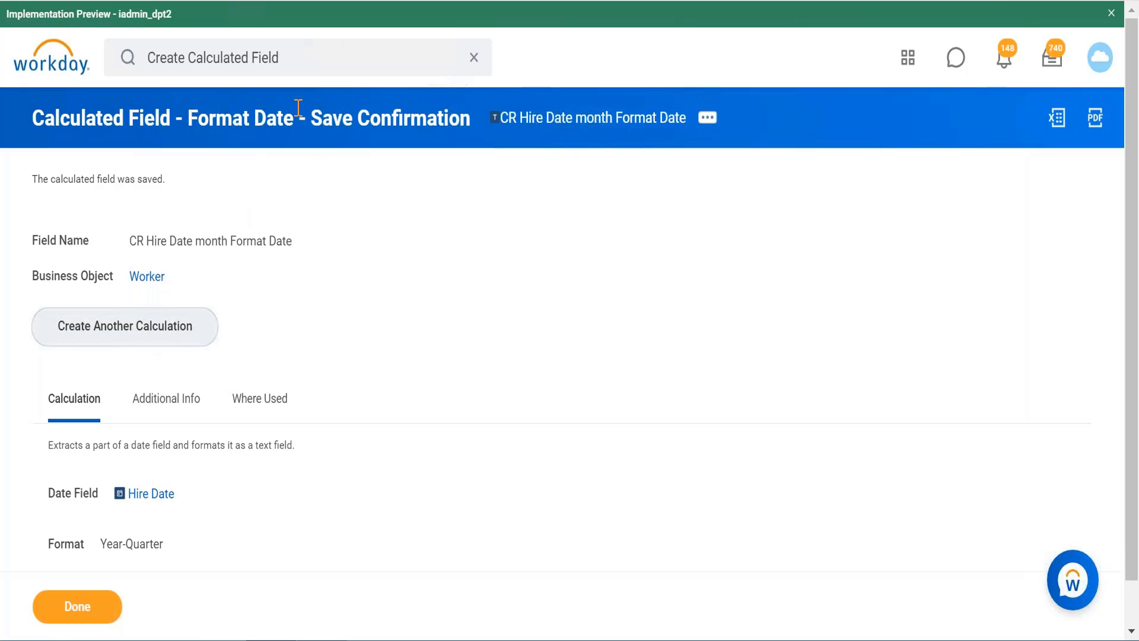
Step: Search for the Create Calculated Field task again and duplicate the browser tab showing the results
click(307, 62)
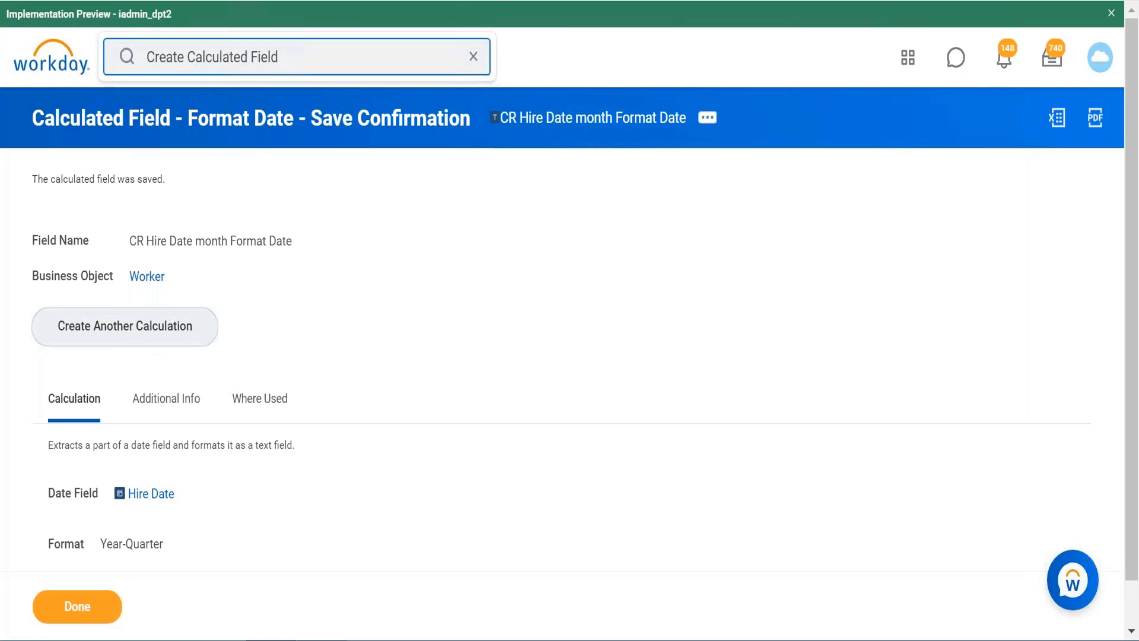
key(Return)
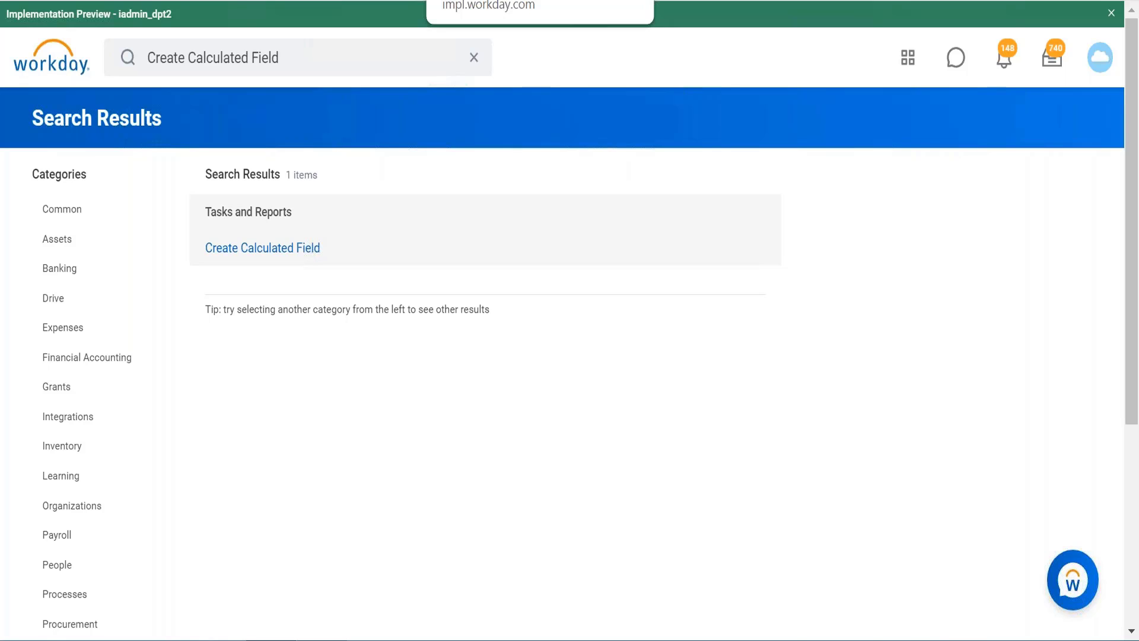
right_click(560, 0)
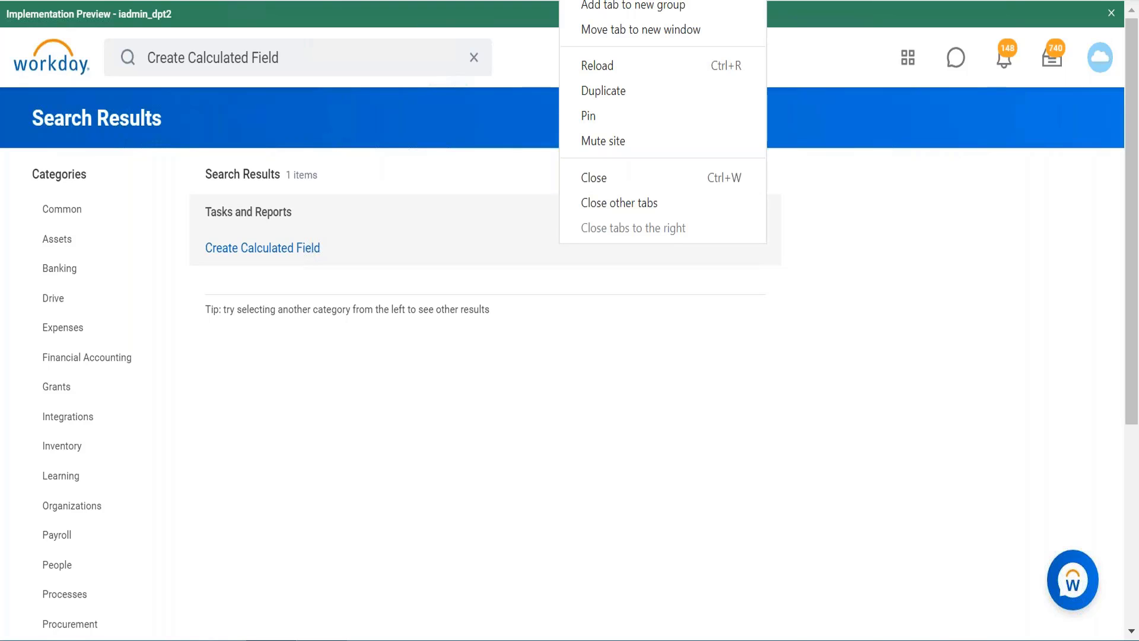
click(621, 94)
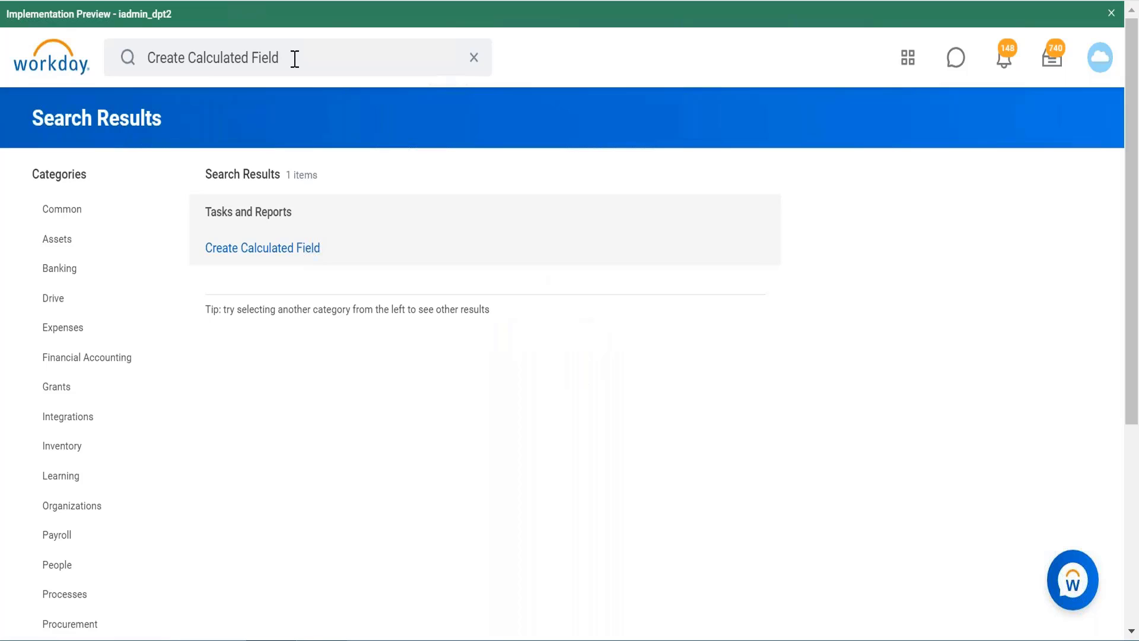
Step: Replace the search text in the duplicated tab and search Workday for "credit verification date"
click(295, 59)
key(BackSpace)
key(BackSpace)
key(BackSpace)
key(BackSpace)
key(BackSpace)
key(BackSpace)
key(BackSpace)
key(BackSpace)
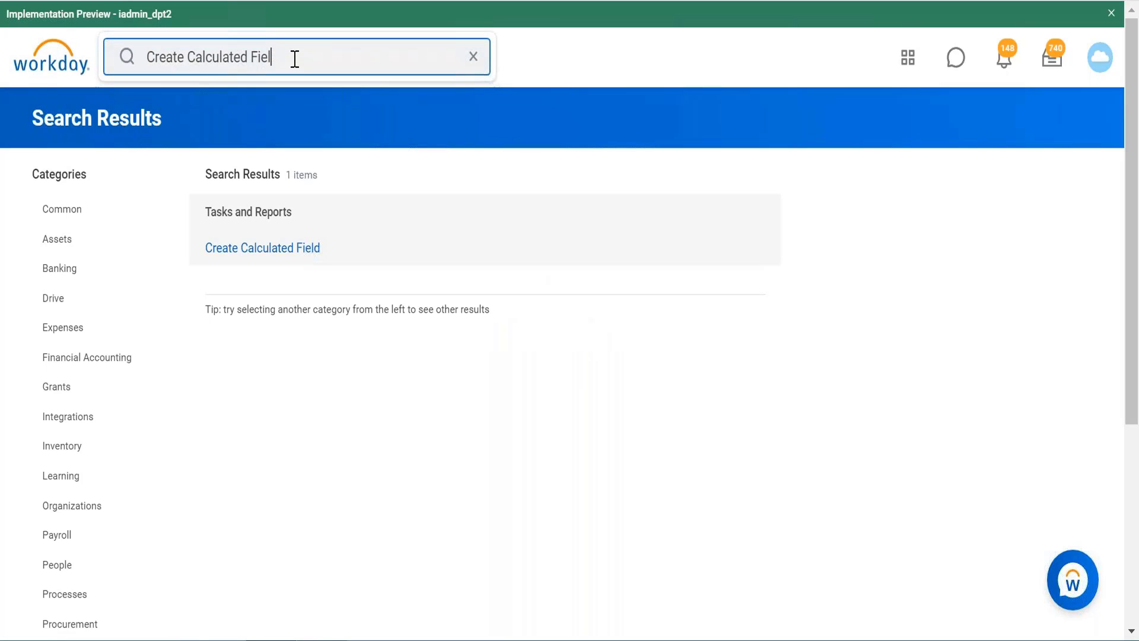
key(BackSpace)
key(BackSpace)
key(BackSpace)
key(BackSpace)
key(BackSpace)
key(BackSpace)
key(BackSpace)
key(BackSpace)
key(BackSpace)
key(BackSpace)
key(BackSpace)
key(BackSpace)
key(BackSpace)
key(BackSpace)
key(BackSpace)
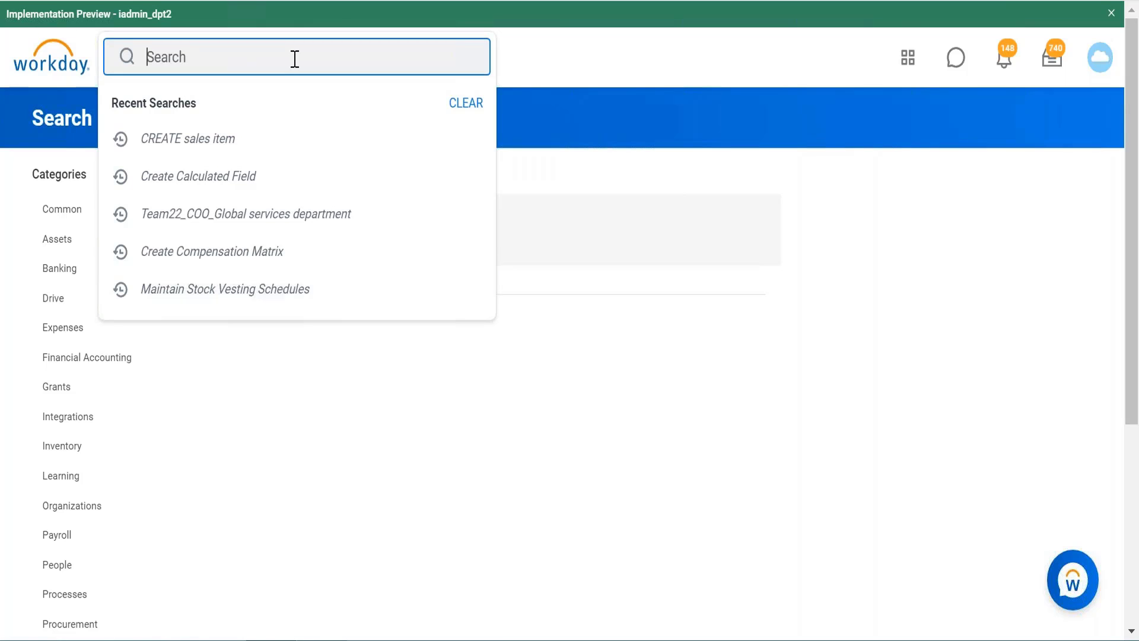
text(credit verifi)
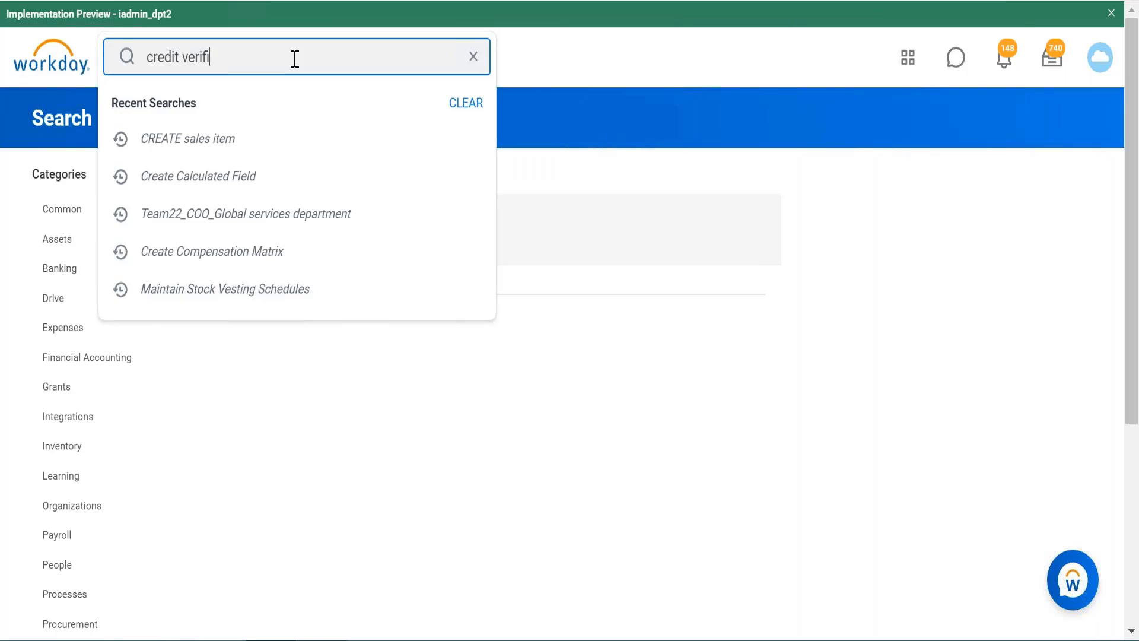
text(cation date)
key(Return)
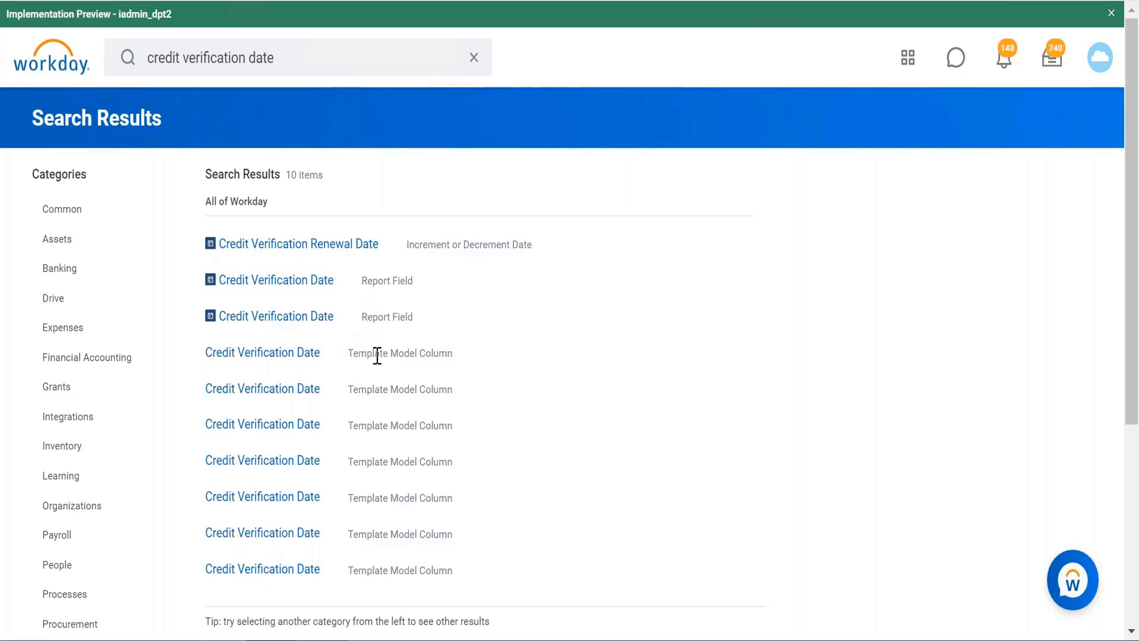
Step: Examine the details of both Credit Verification Date report fields, including the business object each belongs to
mouse_move(344, 293)
click(349, 285)
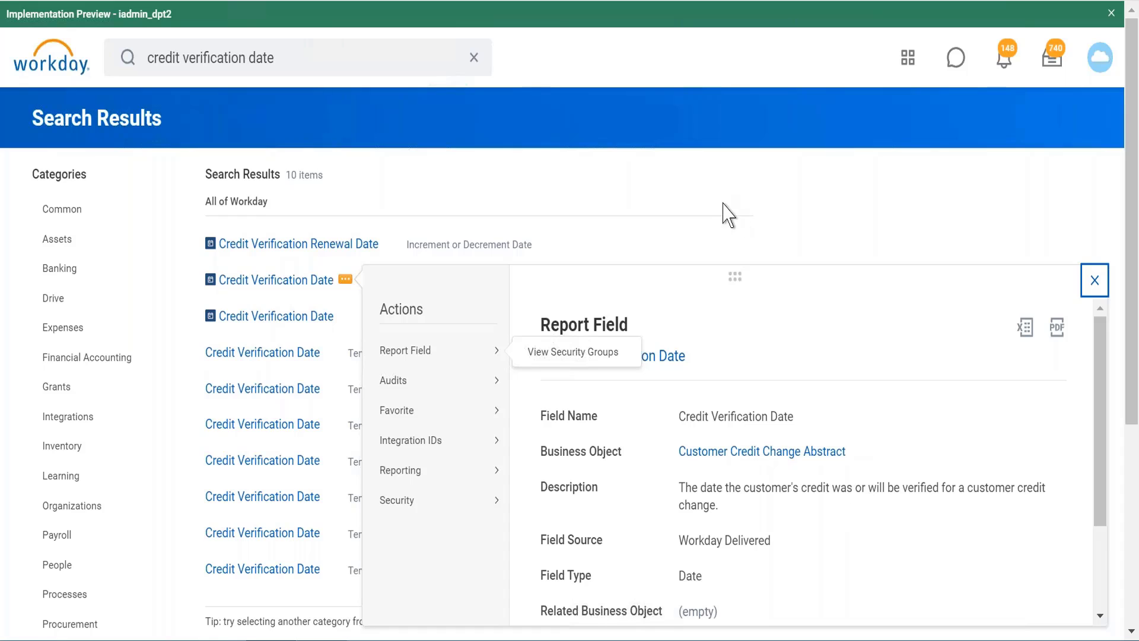
click(634, 220)
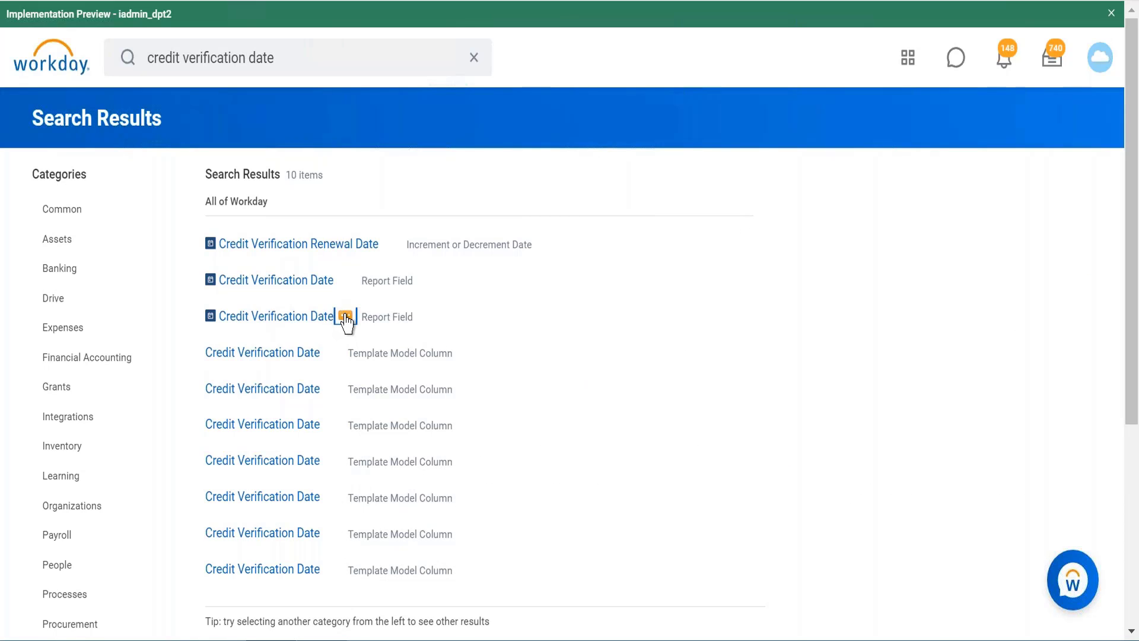
click(346, 319)
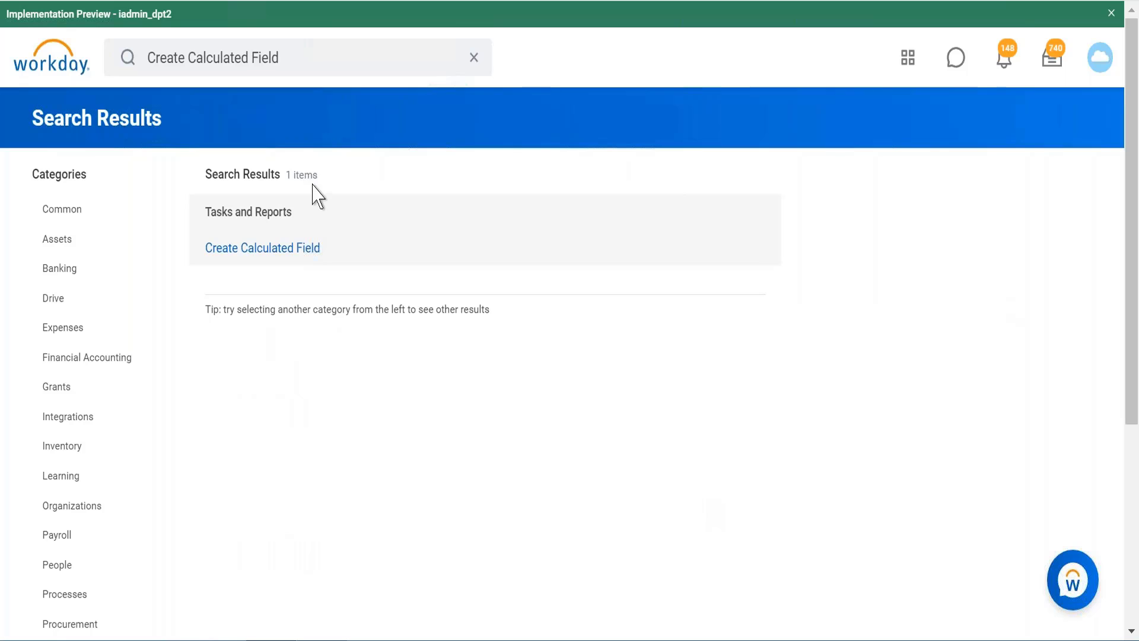
Step: Go back to the Create Calculated Field results, start a new field and name it "CF Credit Verification renewal Date"
click(284, 248)
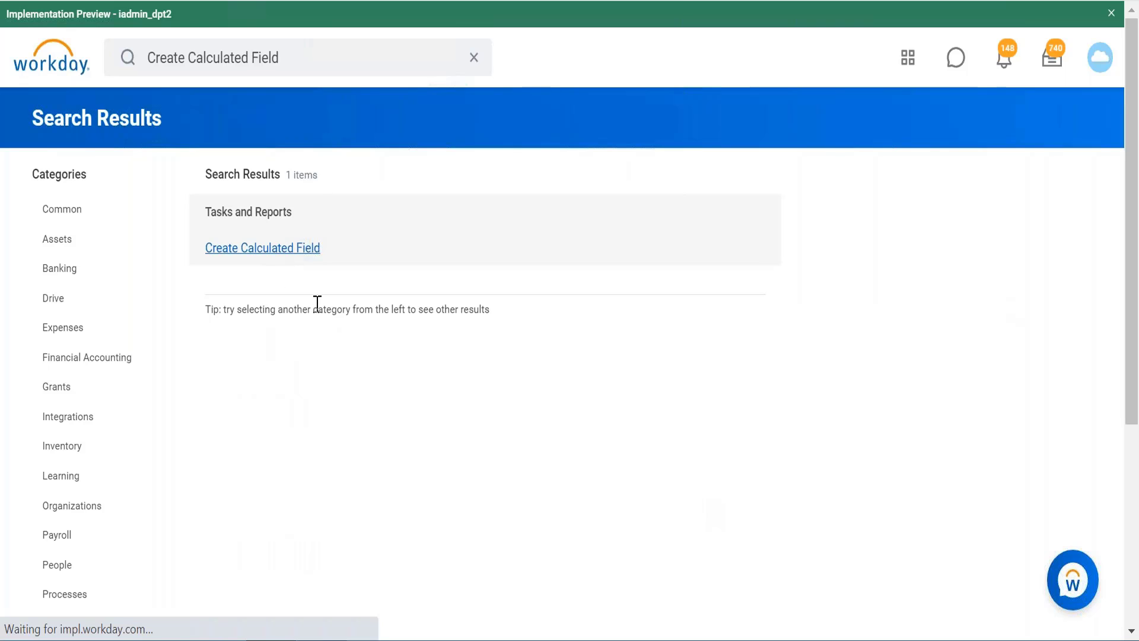
click(258, 174)
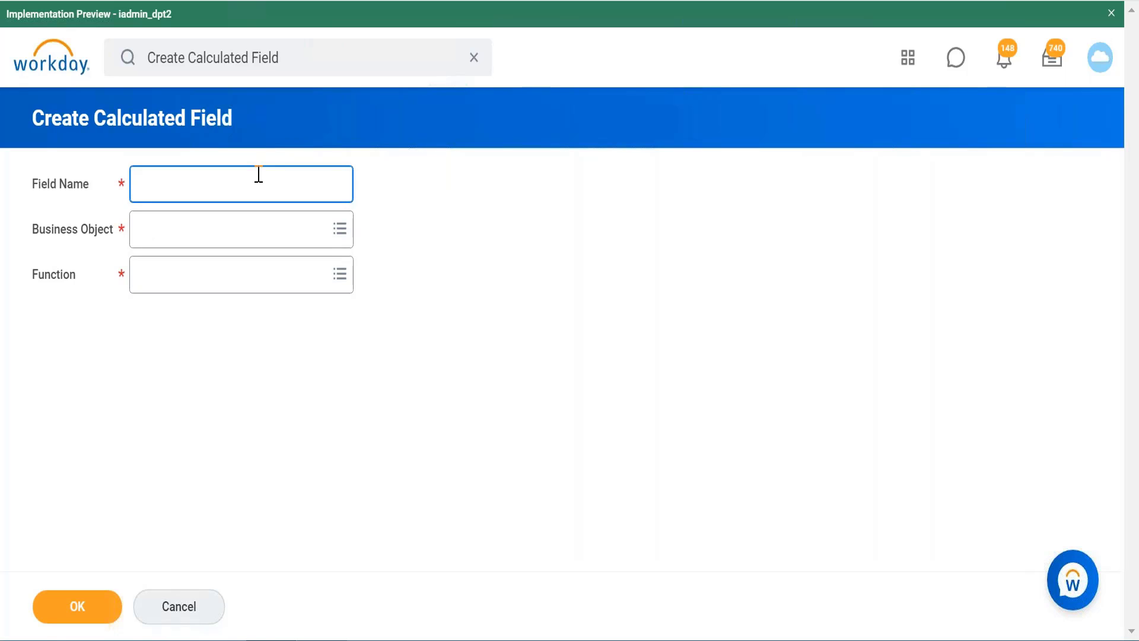
text(CF)
text(Credit Verification rene)
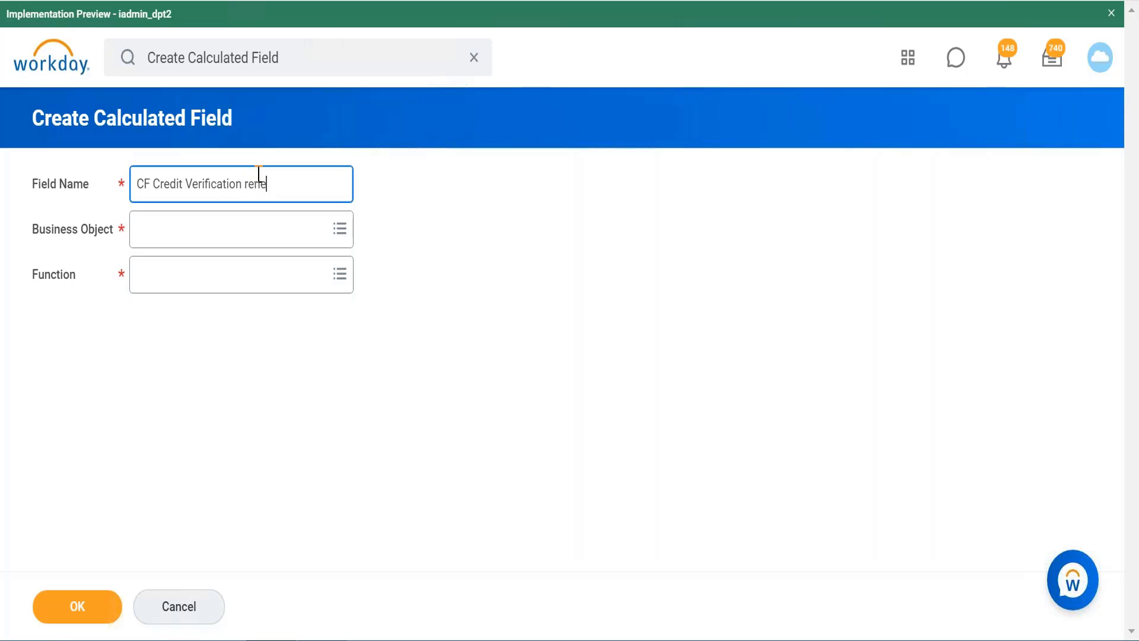
text(wal Date)
Step: Set the new calculated field's Business Object to the first Customer entry found
click(249, 232)
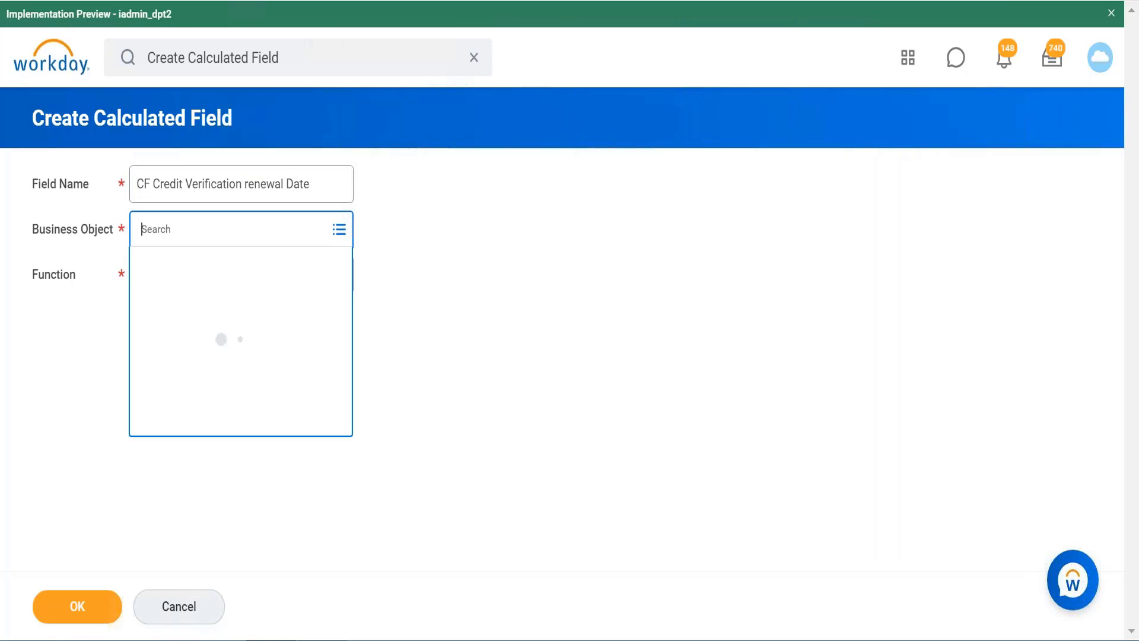
text(cu)
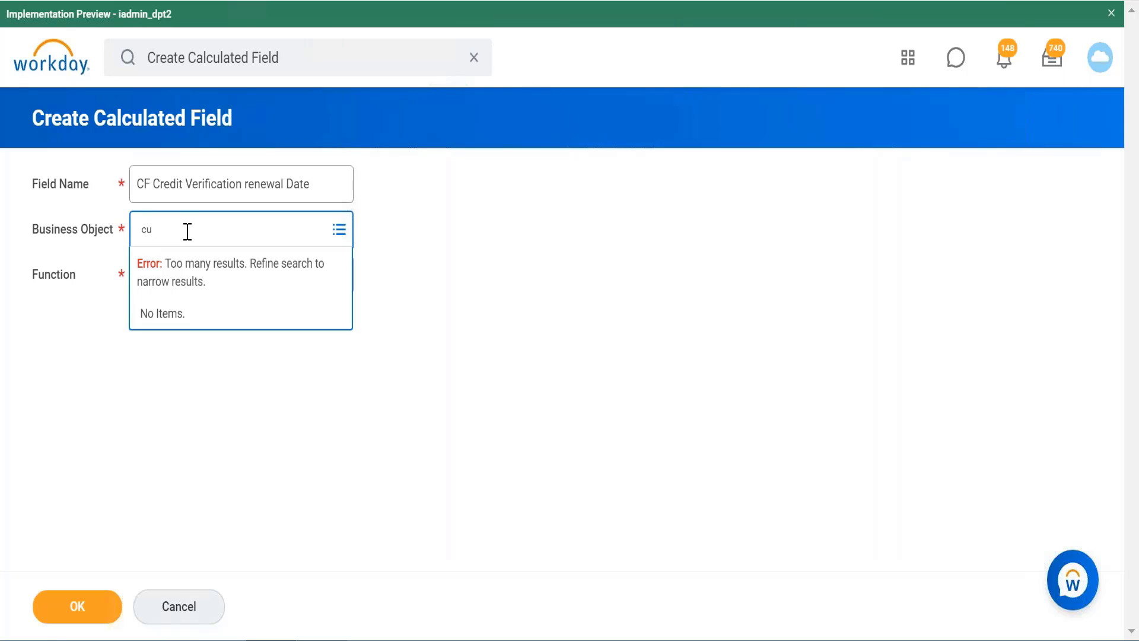
text(stomer)
key(Return)
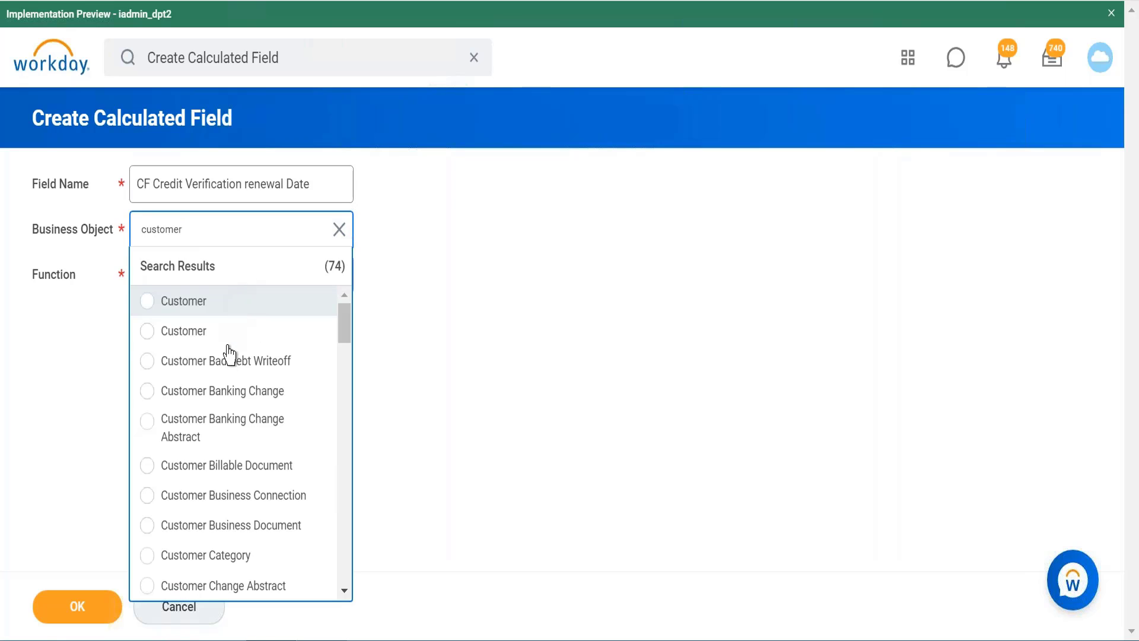
key(Down)
click(226, 305)
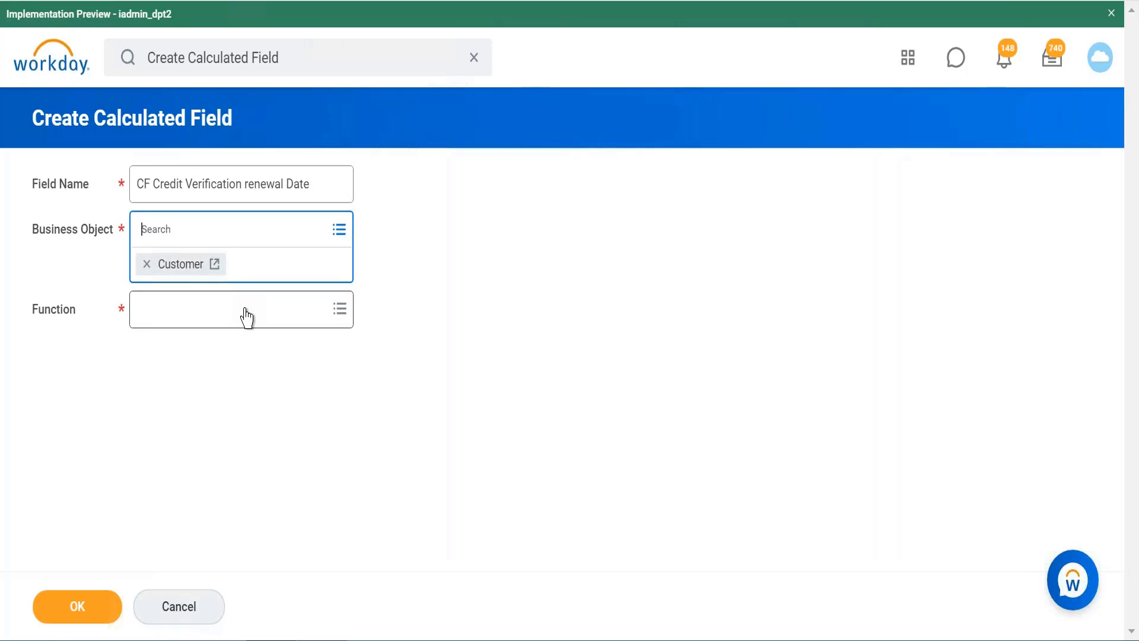
Step: Set the Function to Increment or Decrement Date and continue to the calculation form
click(226, 306)
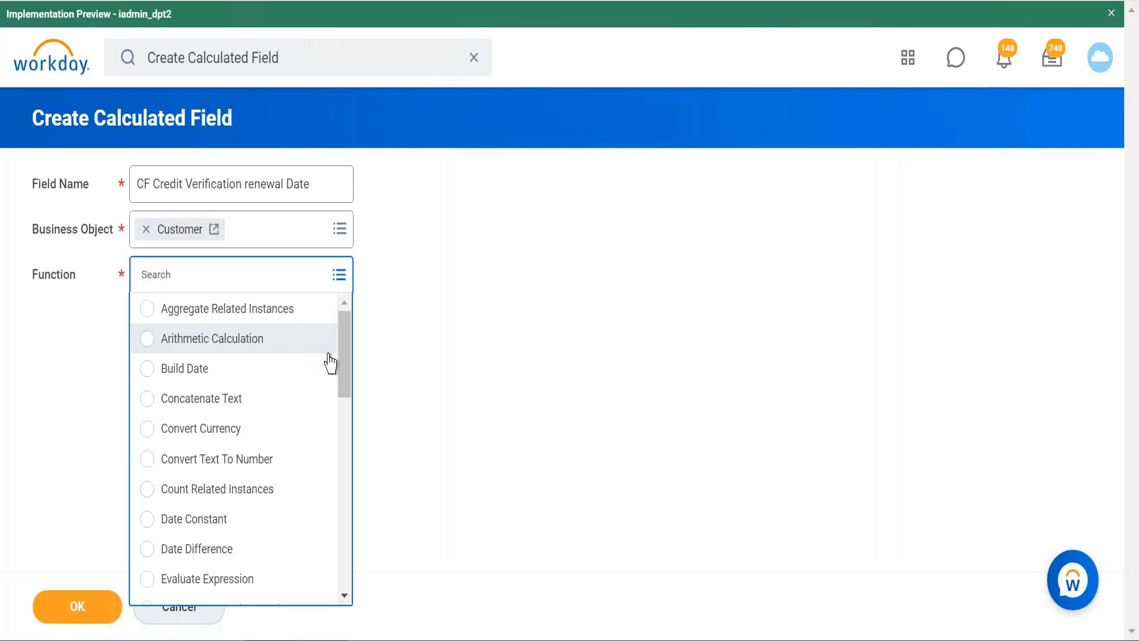
drag(346, 358, 346, 471)
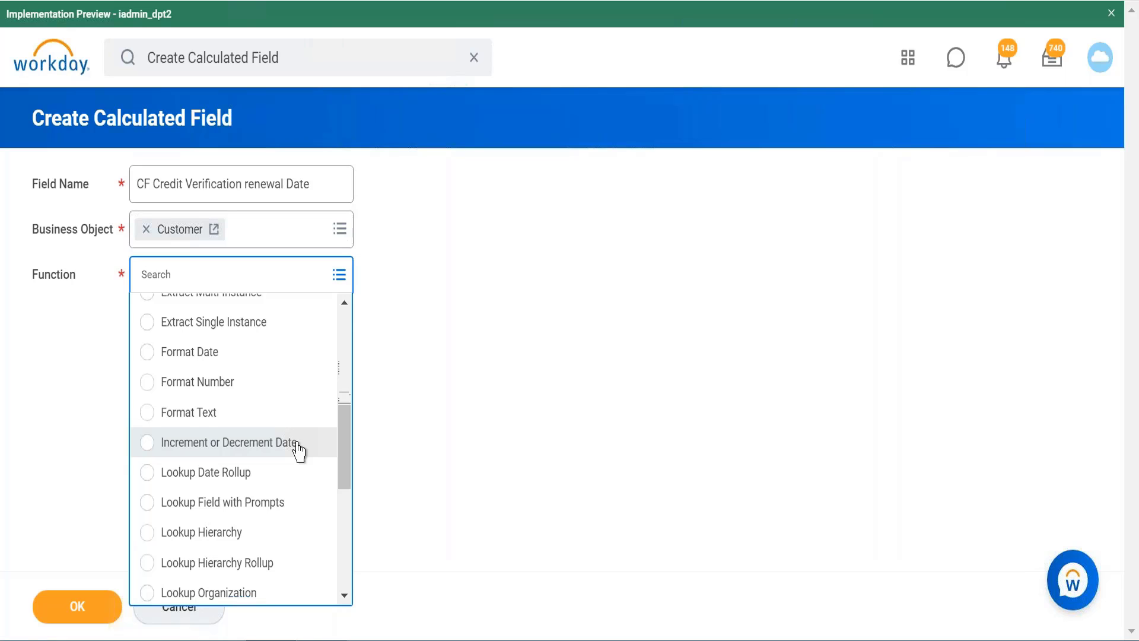
click(298, 453)
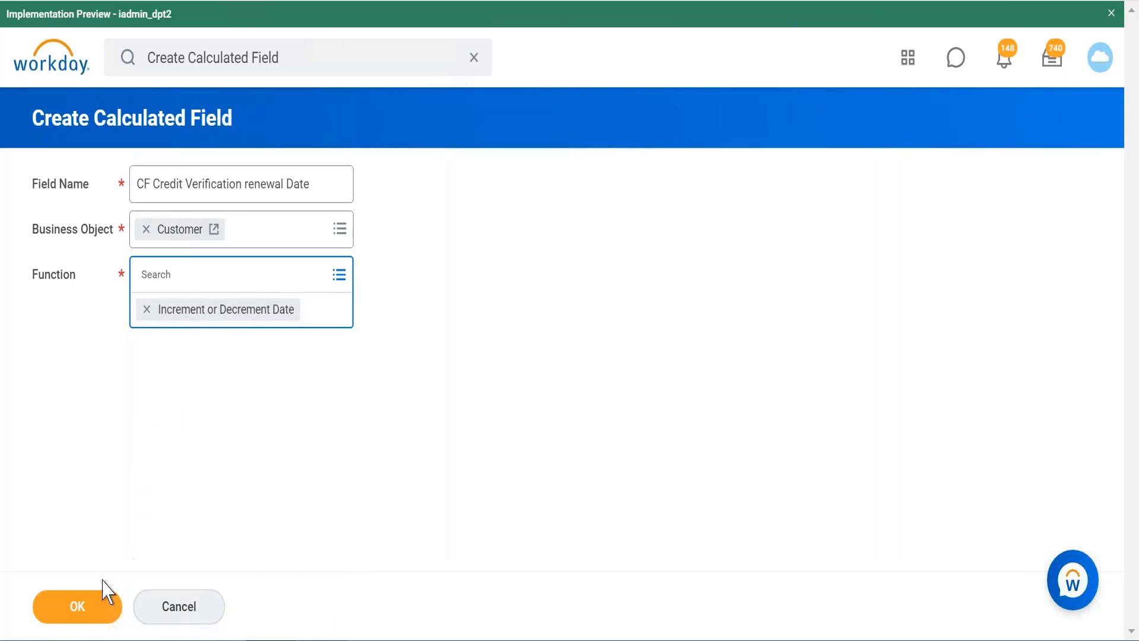
click(79, 611)
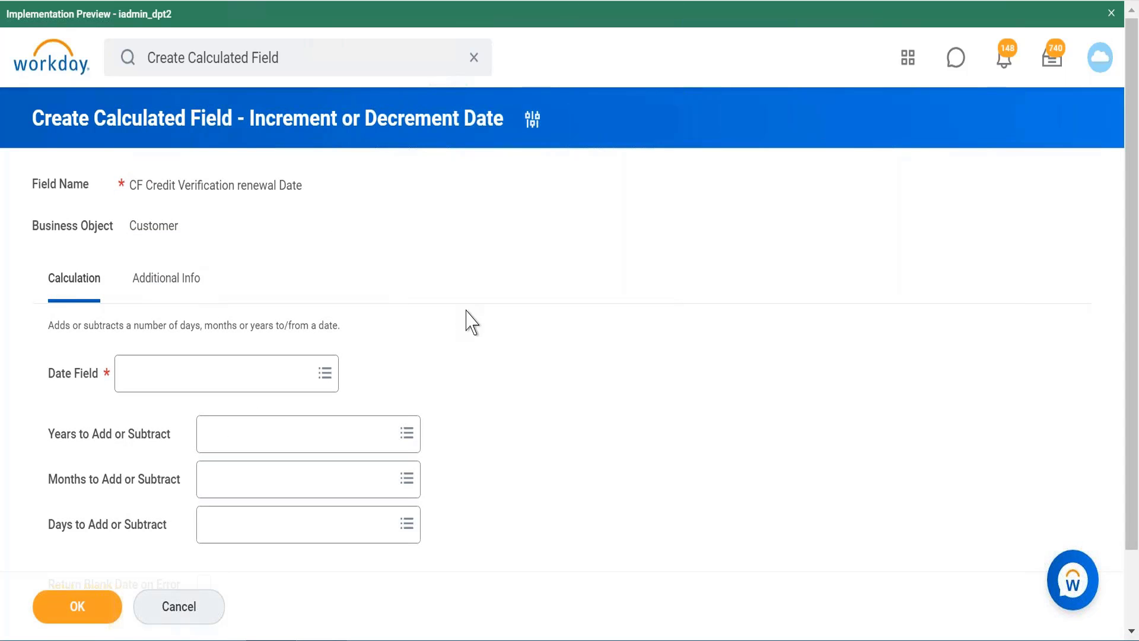
Step: Try to find "credit verification date" for the Date Field, and shorten the search text to "credit"
scroll(471, 322, down, 1)
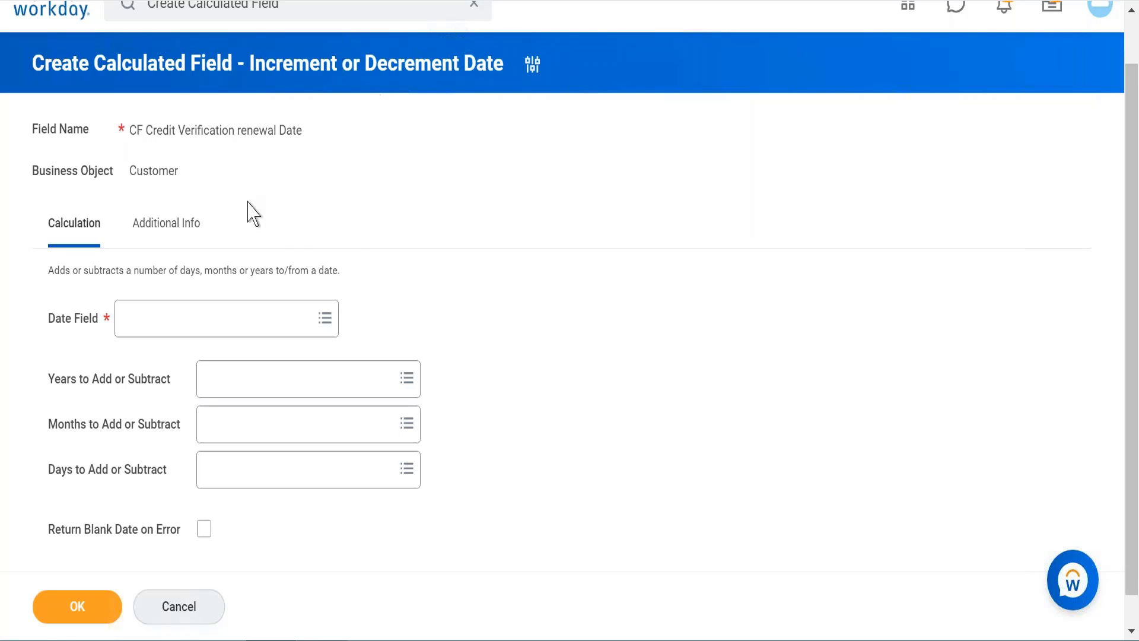
click(300, 332)
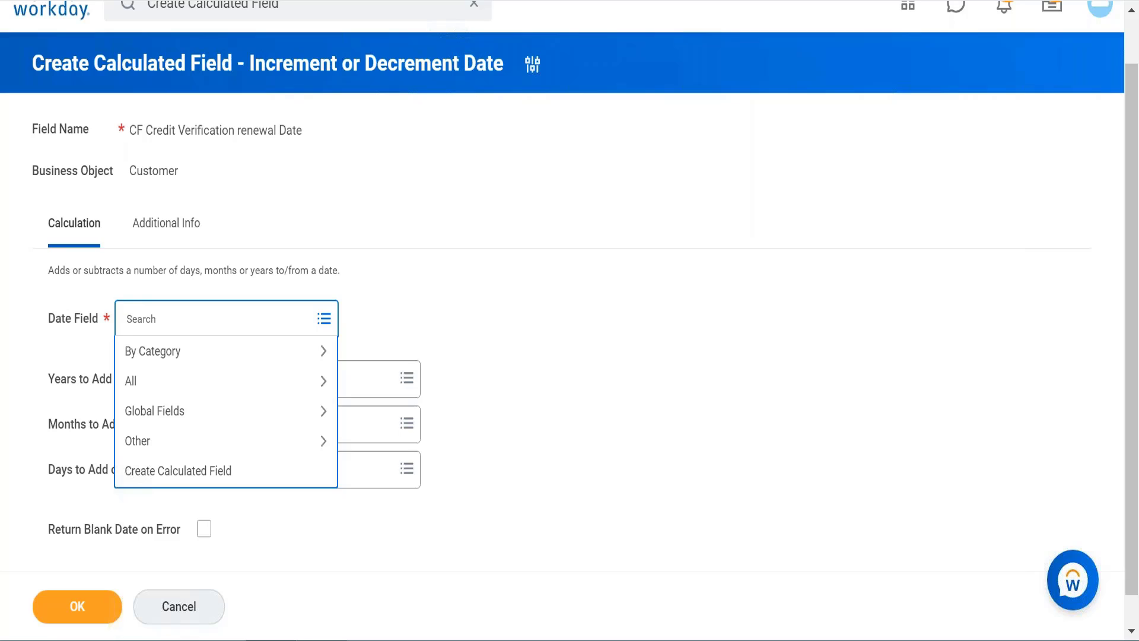
text(credit verification date)
key(Return)
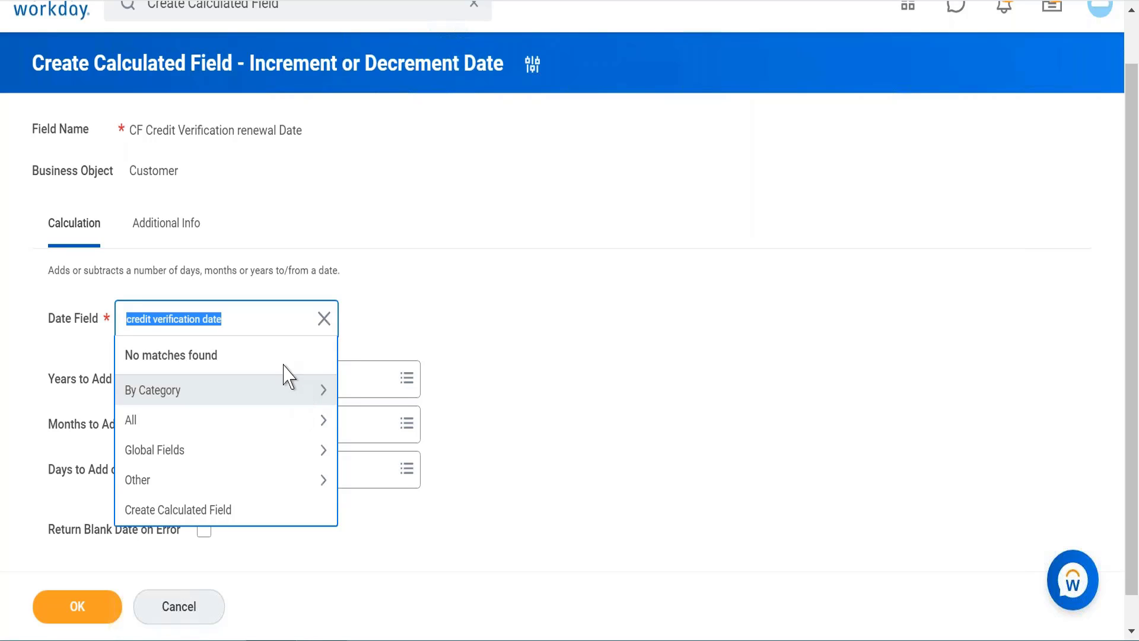
click(248, 327)
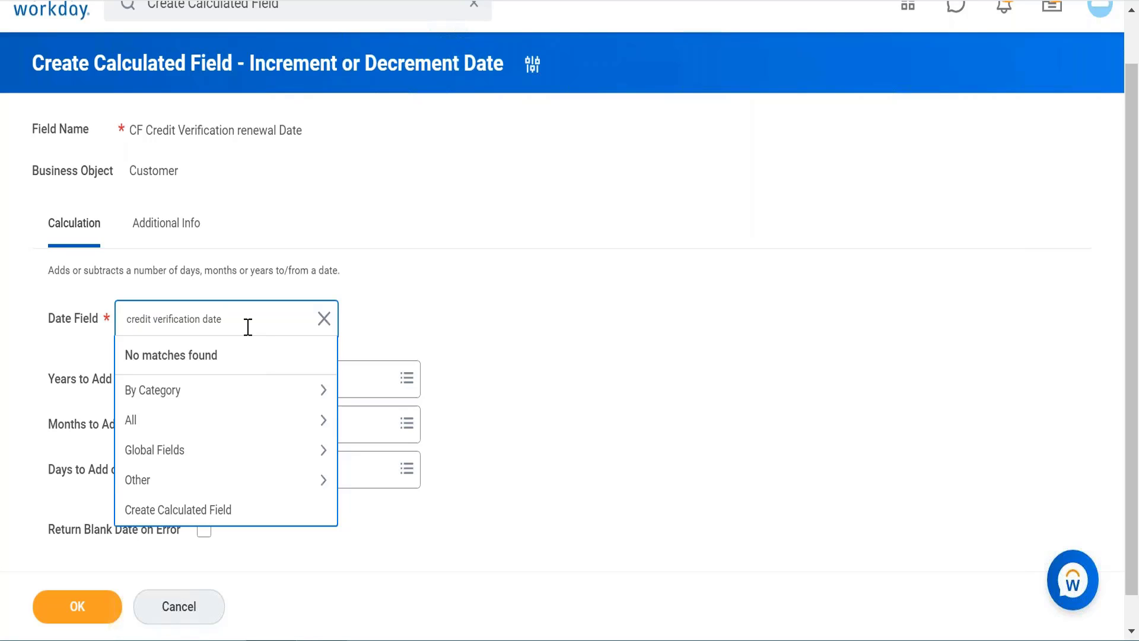
key(BackSpace)
key(BackSpace)
key(BackSpace)
key(BackSpace)
key(BackSpace)
key(BackSpace)
key(BackSpace)
key(BackSpace)
key(BackSpace)
key(BackSpace)
key(BackSpace)
key(BackSpace)
key(BackSpace)
key(BackSpace)
key(BackSpace)
key(BackSpace)
key(BackSpace)
Step: Inspect the Customer business object through its link on the calculated field form
scroll(395, 157, up, 1)
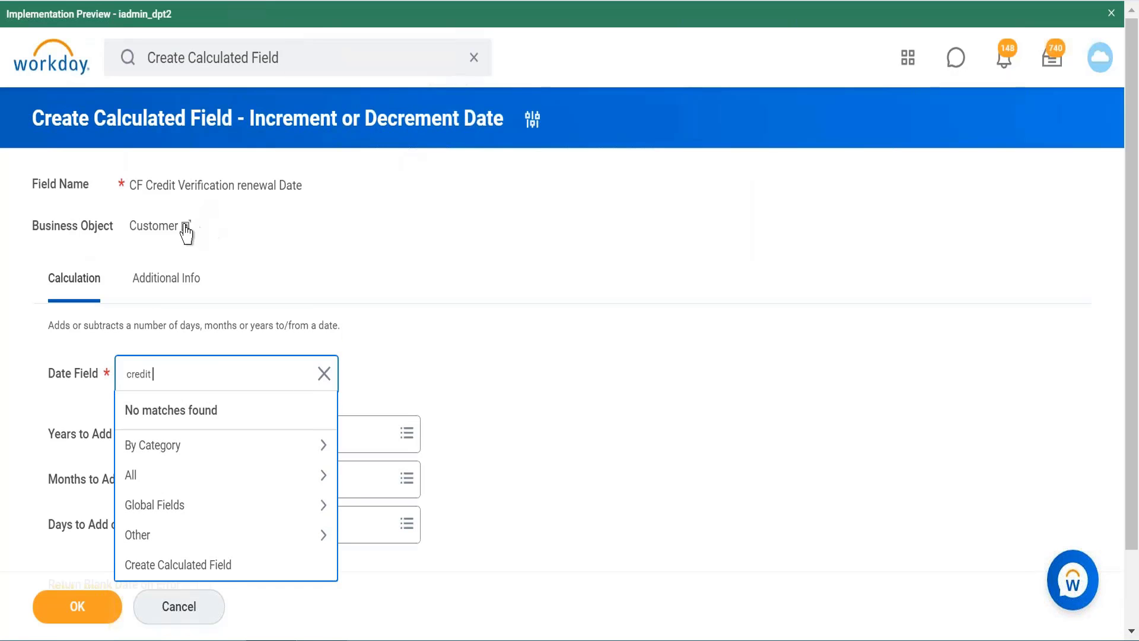
click(187, 226)
click(187, 227)
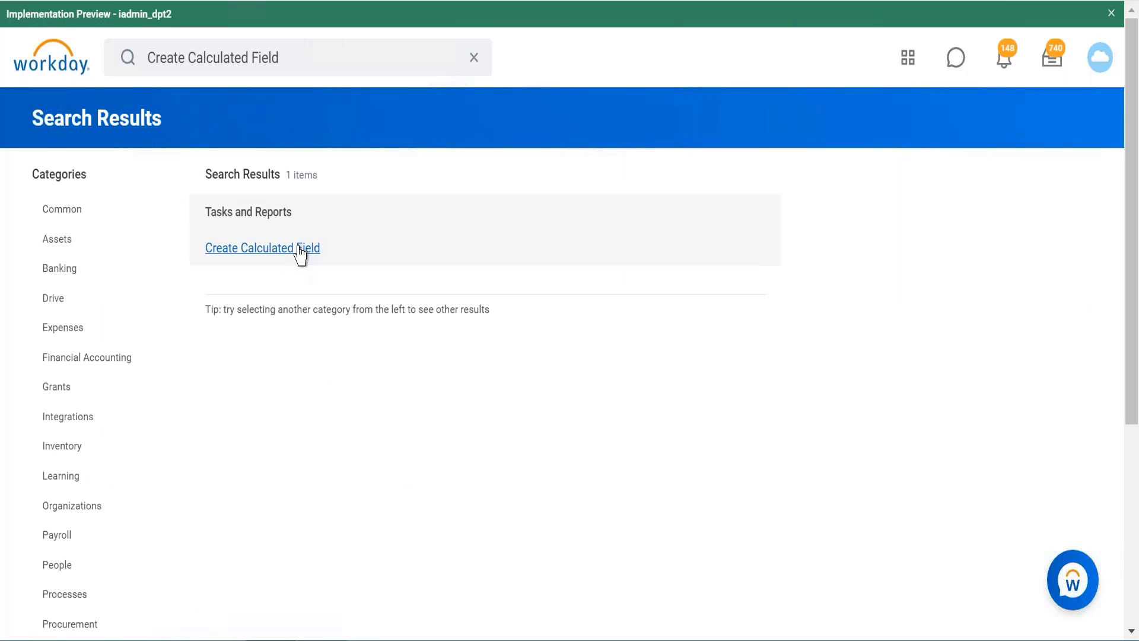
Step: Start the calculated field again from the search results and name it "Cf Credit verification renewal Date"
click(301, 250)
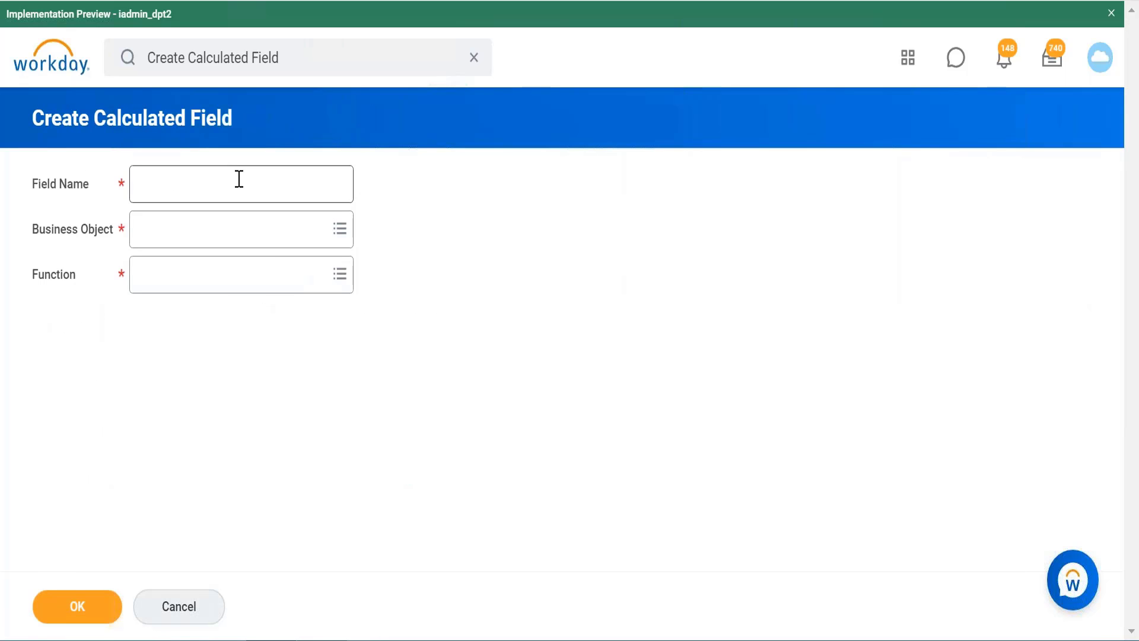
text(Cf C)
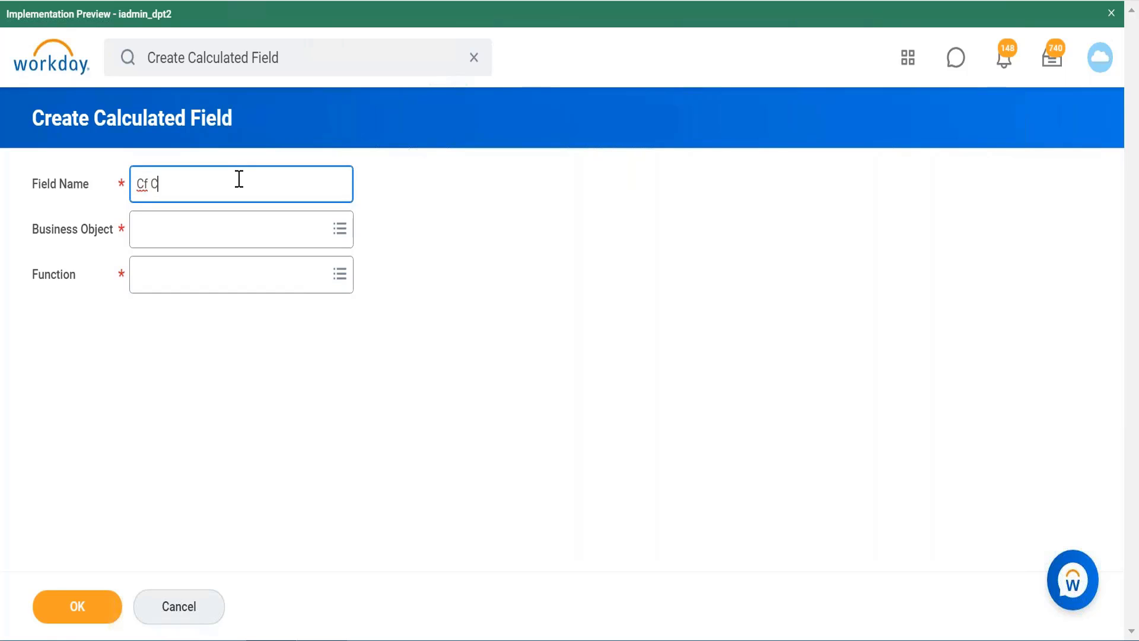
text(redit verifca)
key(BackSpace)
key(BackSpace)
text(ication renewal)
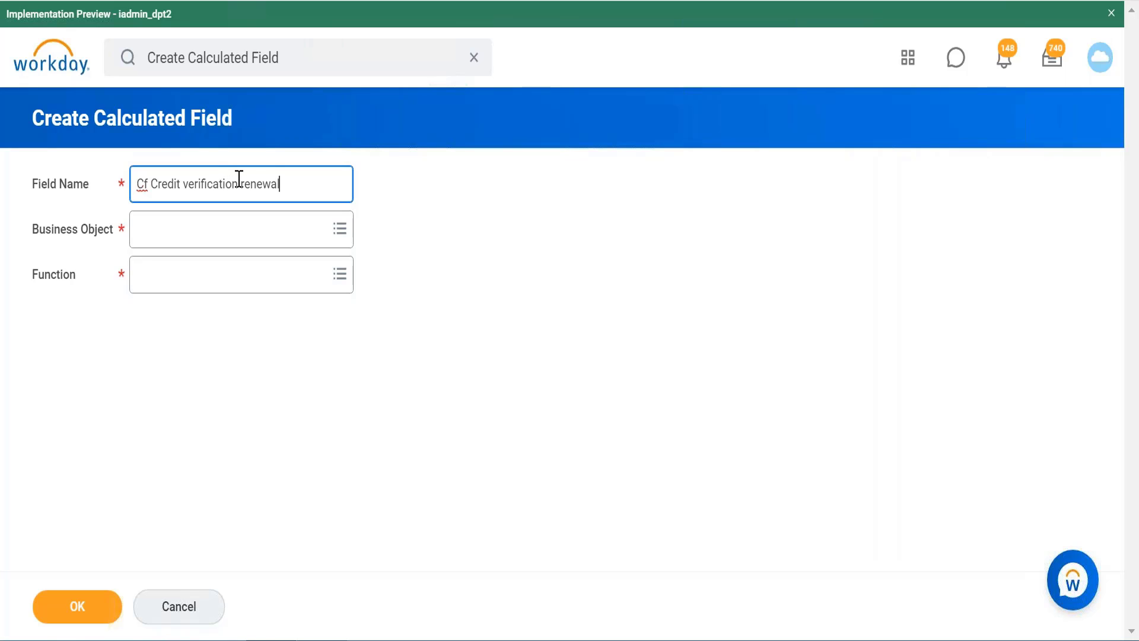
text( Datye)
key(BackSpace)
key(BackSpace)
text(e)
Step: Set the Business Object to the second Customer match and the Function to Increment or Decrement Date, and continue to the calculation form
click(247, 240)
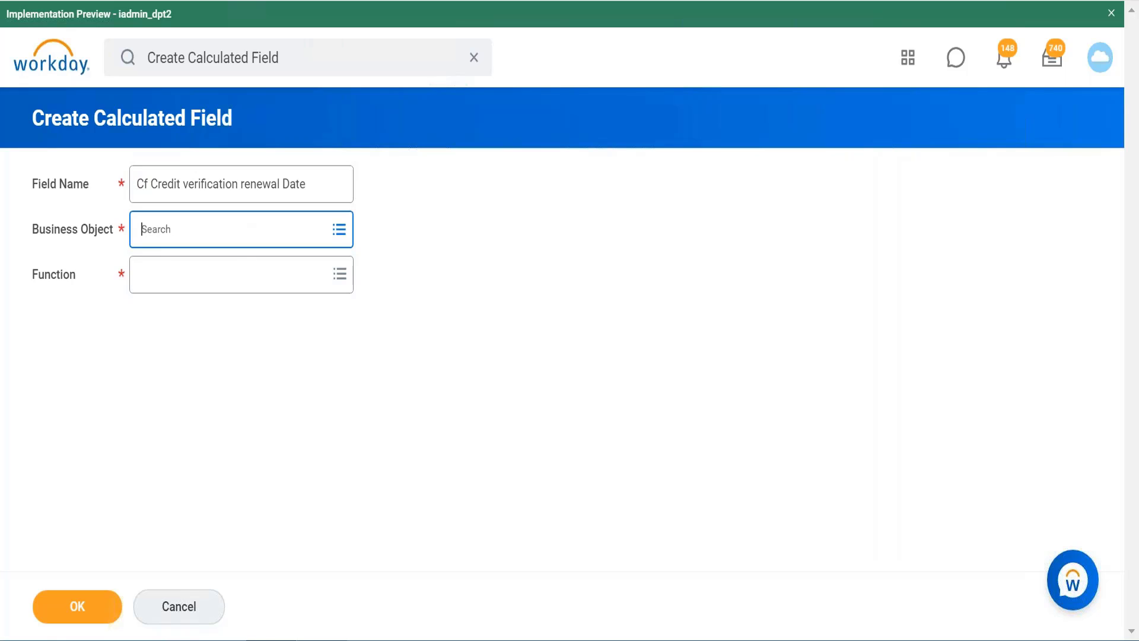
text(customer)
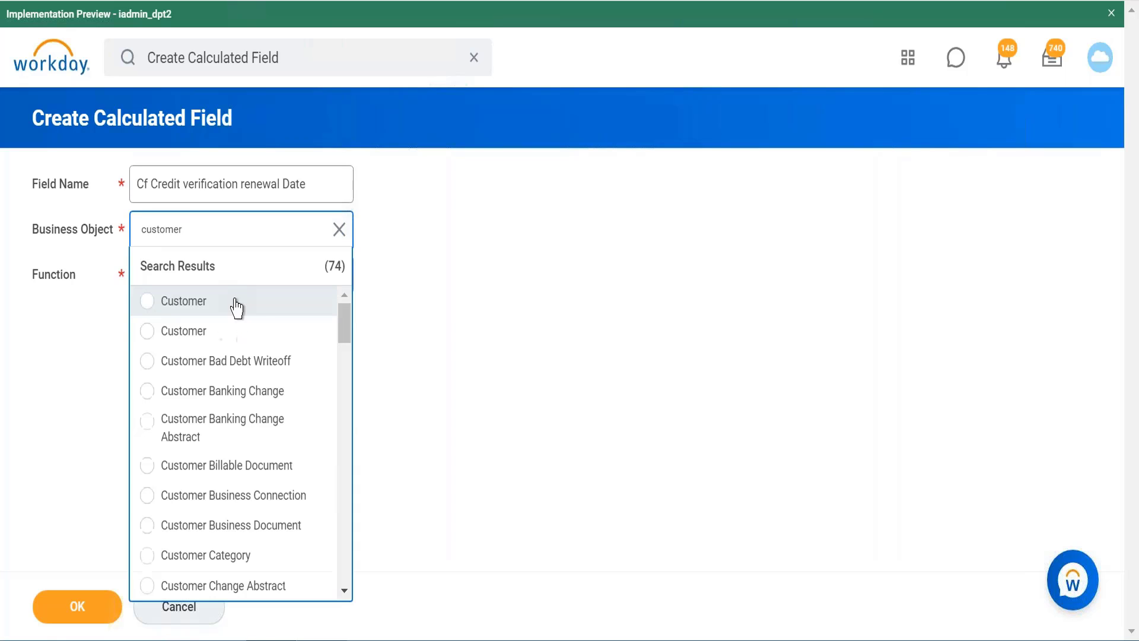
click(231, 342)
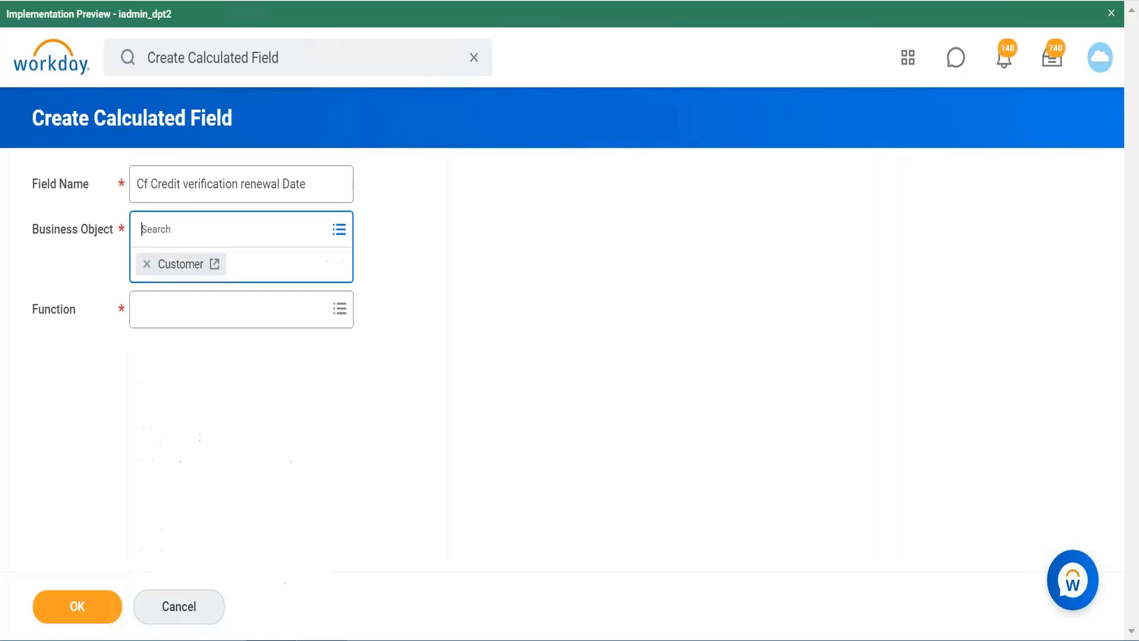
click(276, 317)
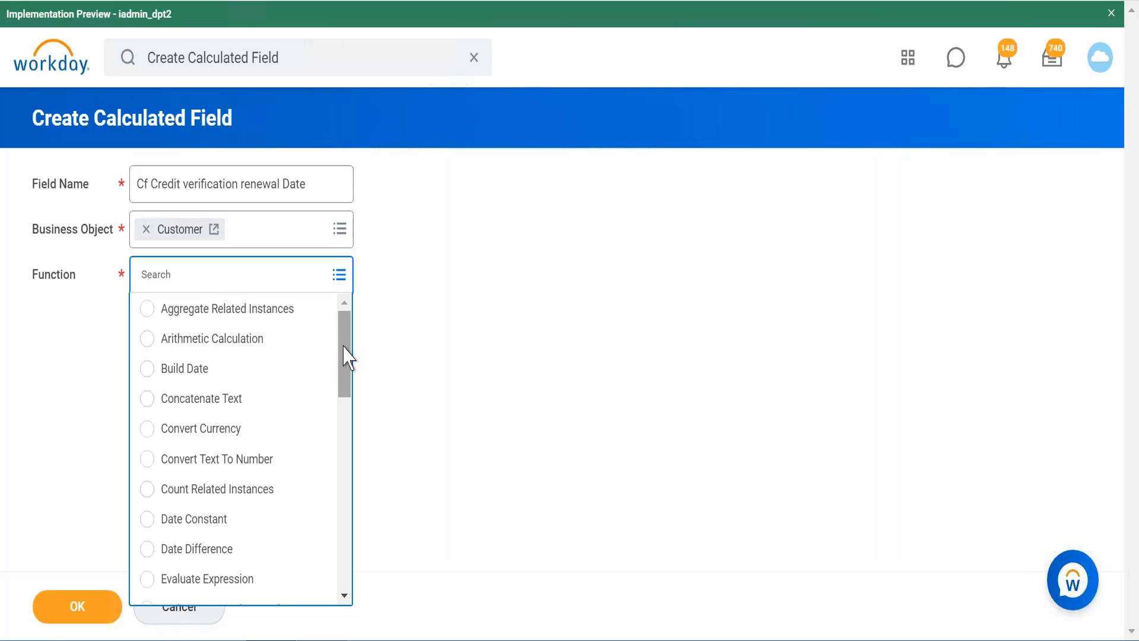
drag(346, 356, 345, 486)
click(288, 460)
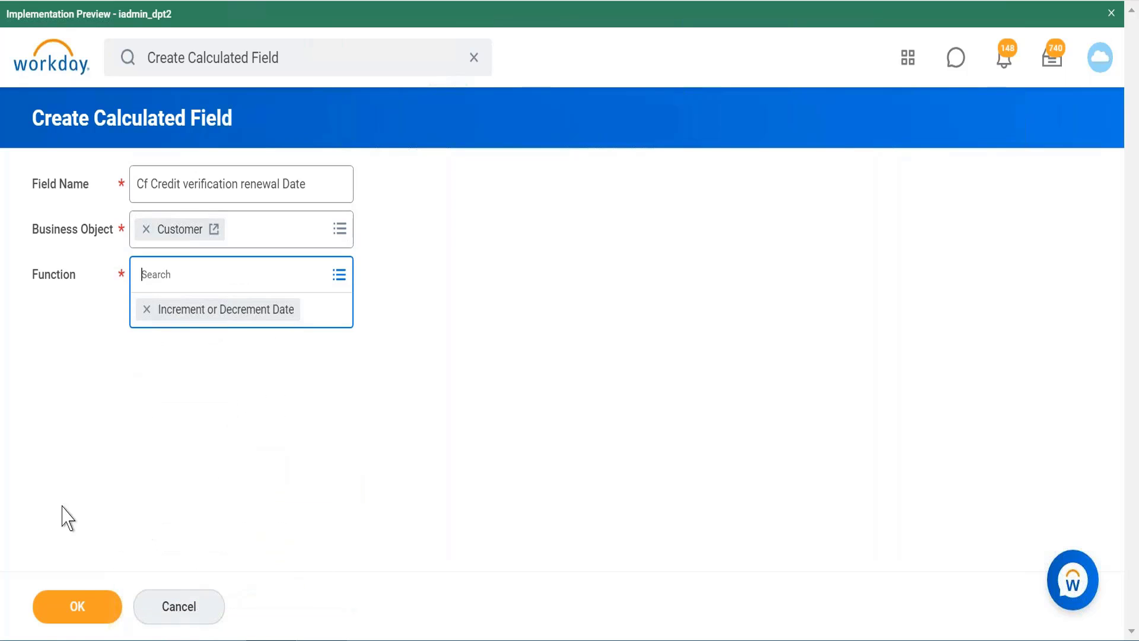
click(76, 606)
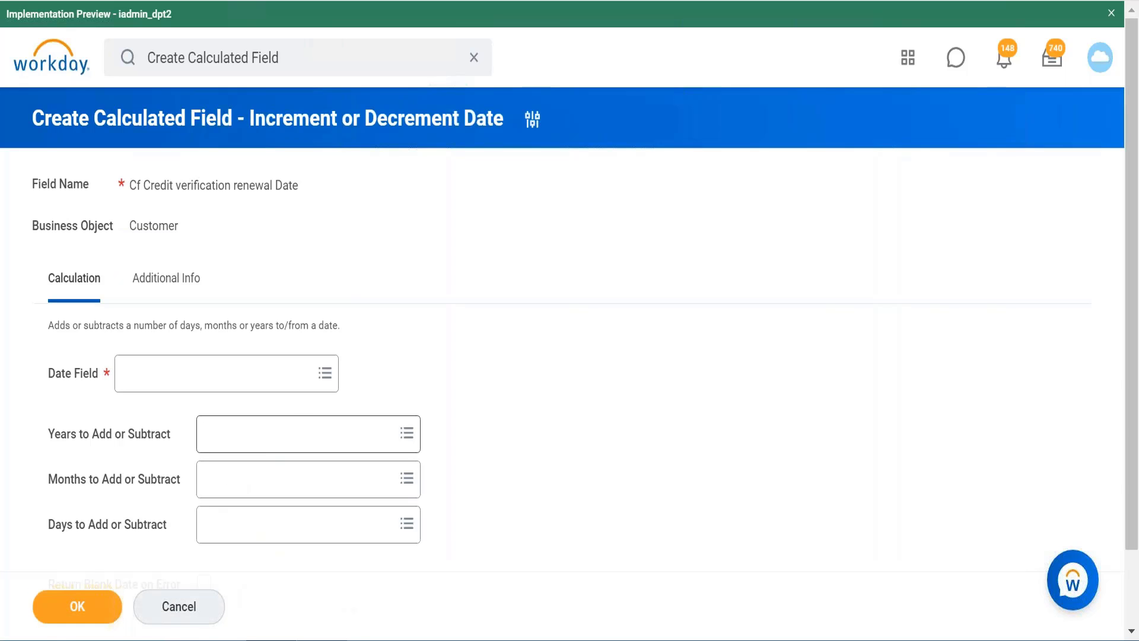
Step: Find "credit date" for the Date Field and choose Credit Verification Date
click(297, 374)
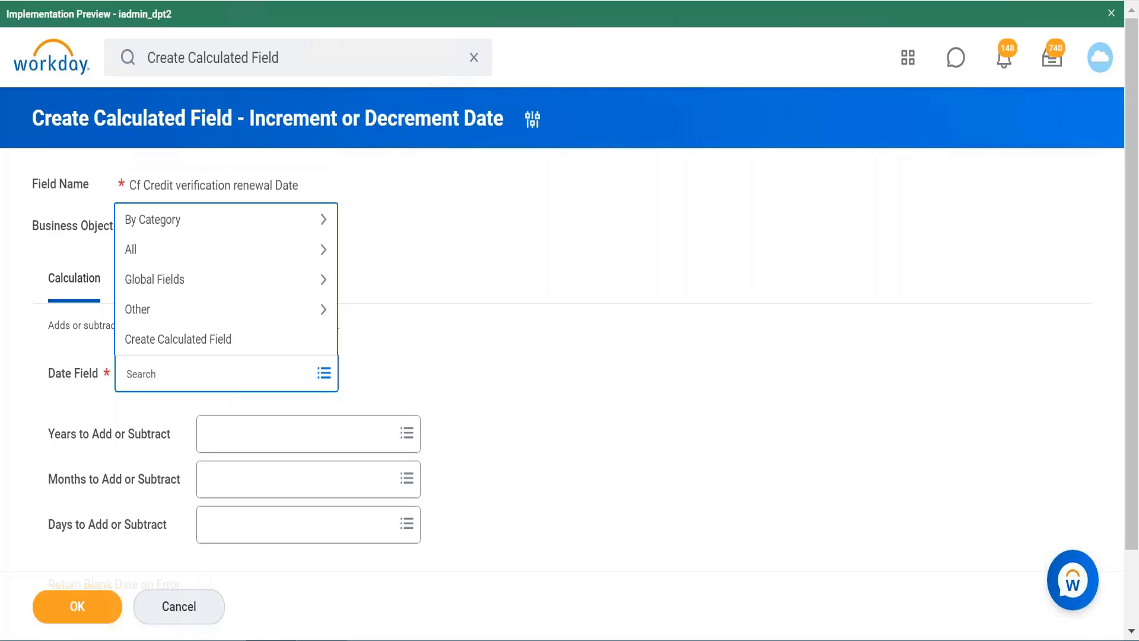
text(credit date)
key(Return)
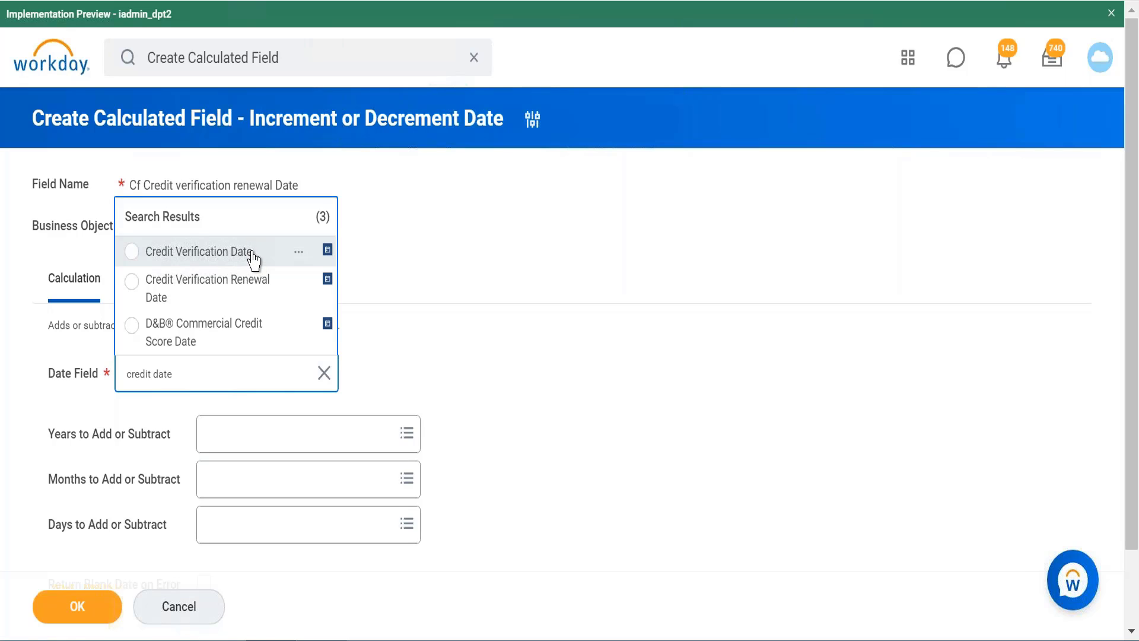
click(254, 259)
key(ctrl+plus)
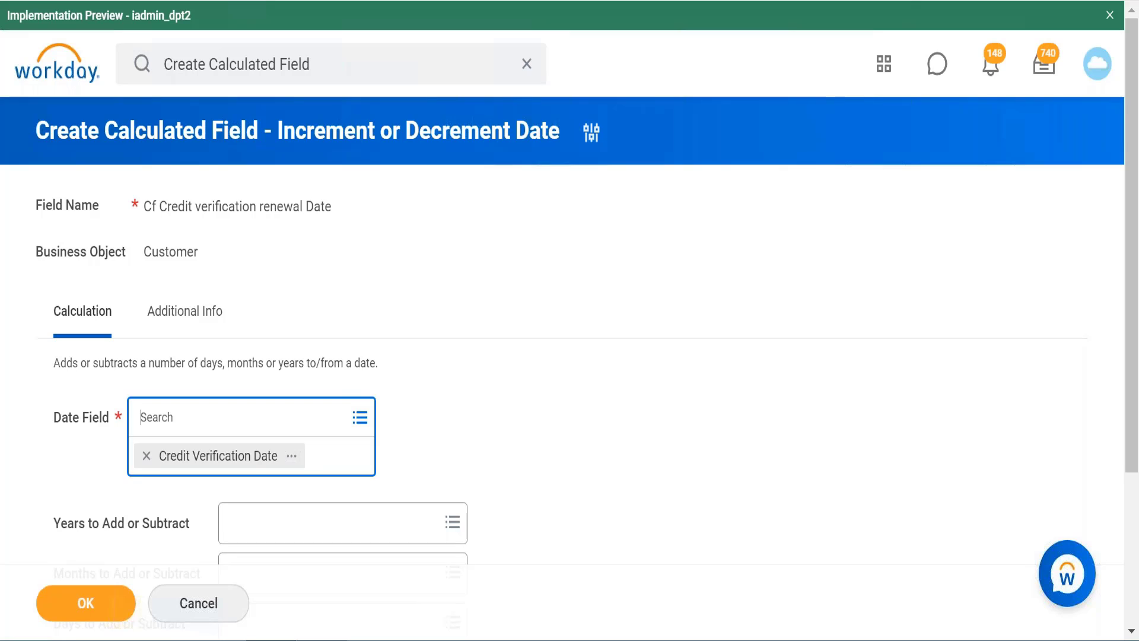
key(ctrl+plus)
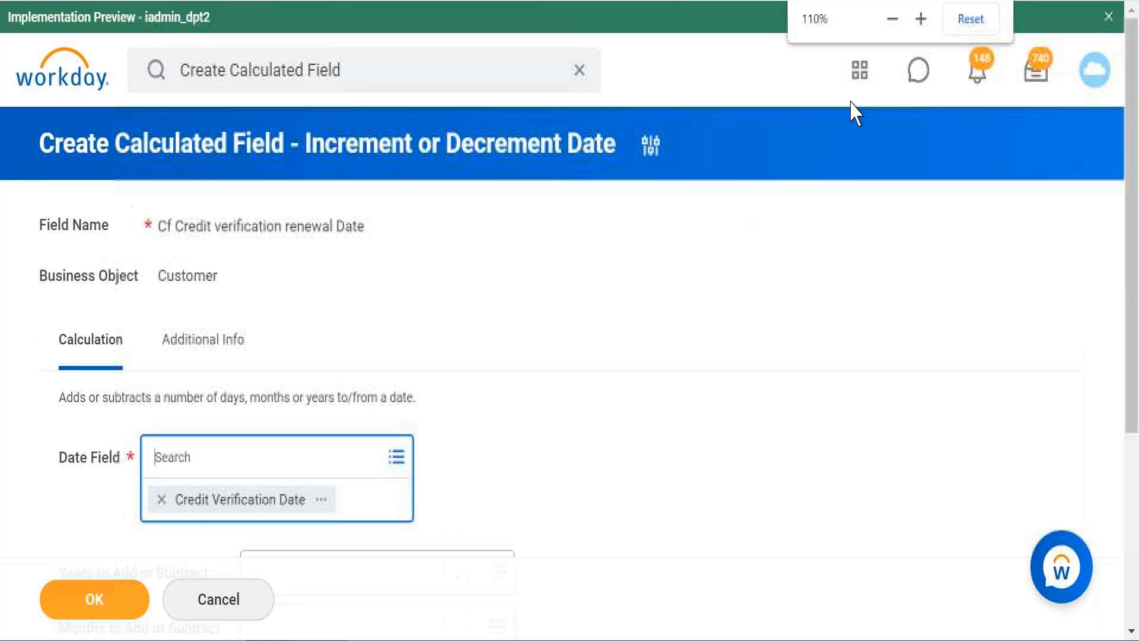
click(895, 21)
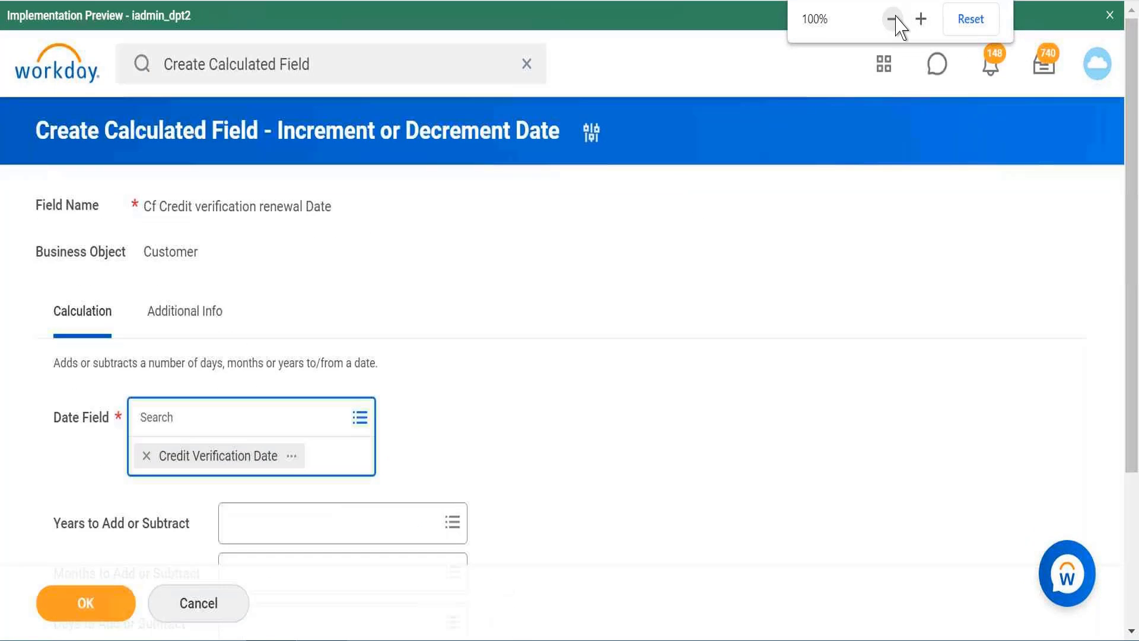
click(893, 20)
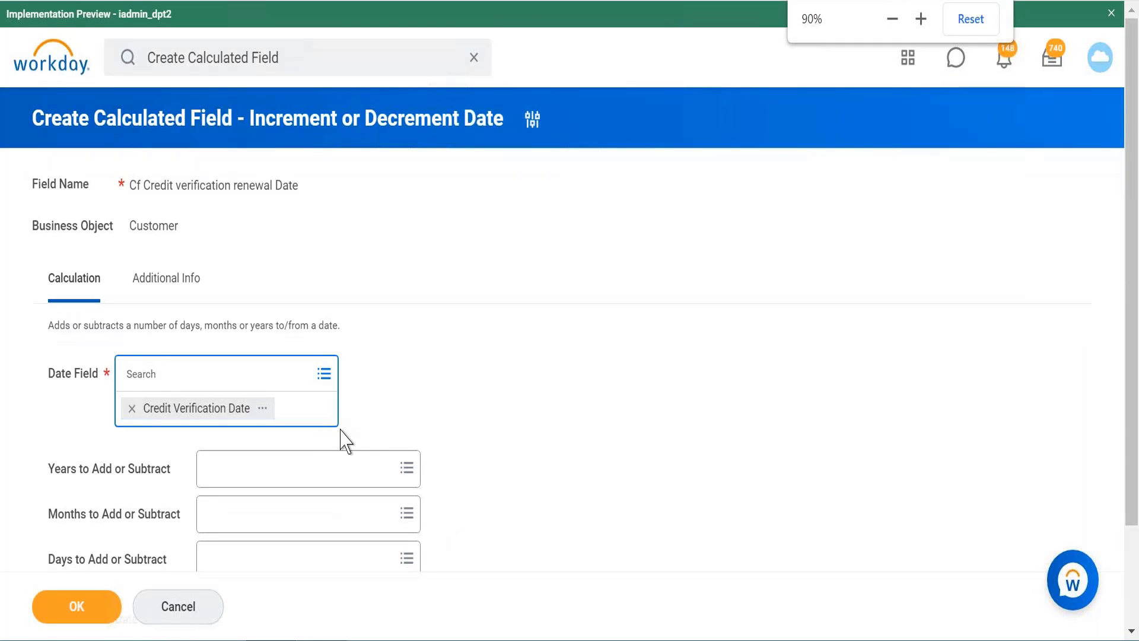
click(369, 473)
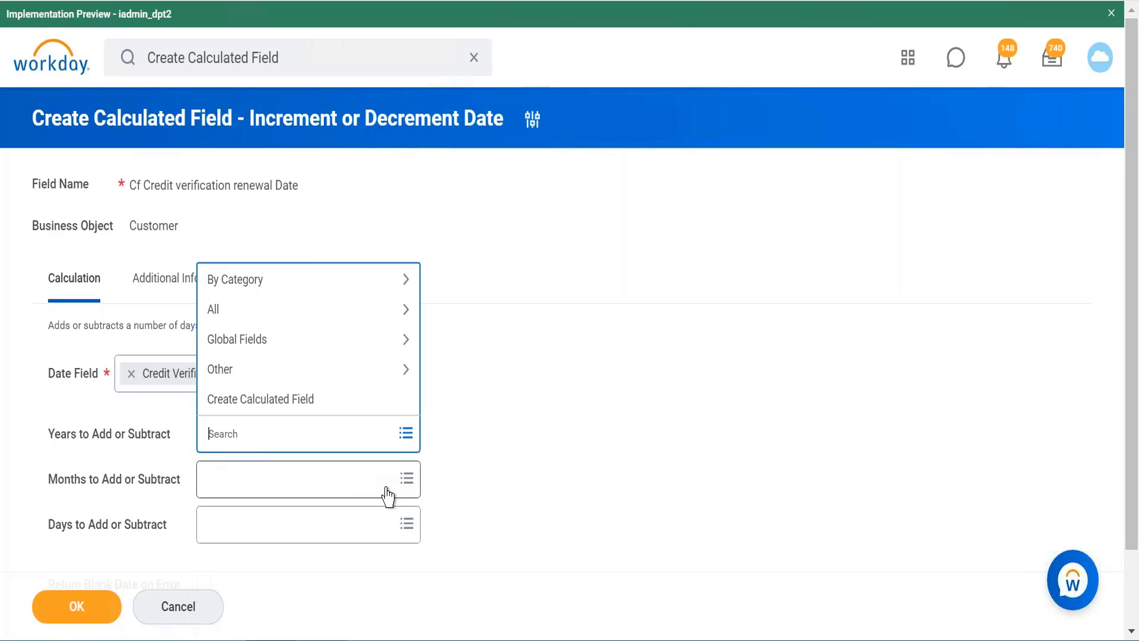
click(372, 489)
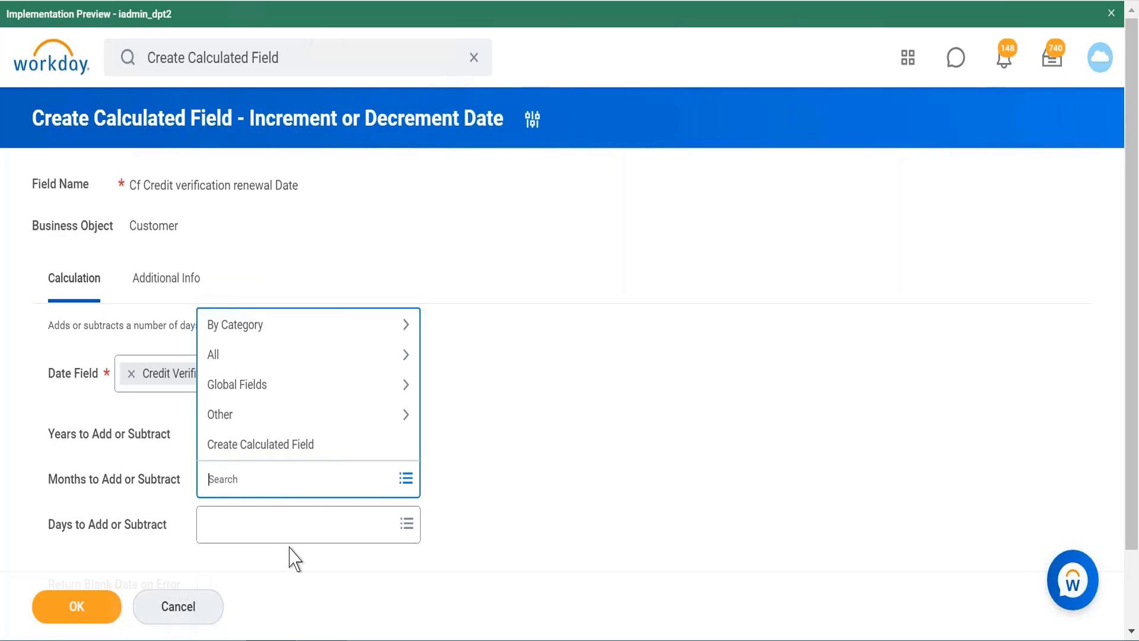
click(313, 534)
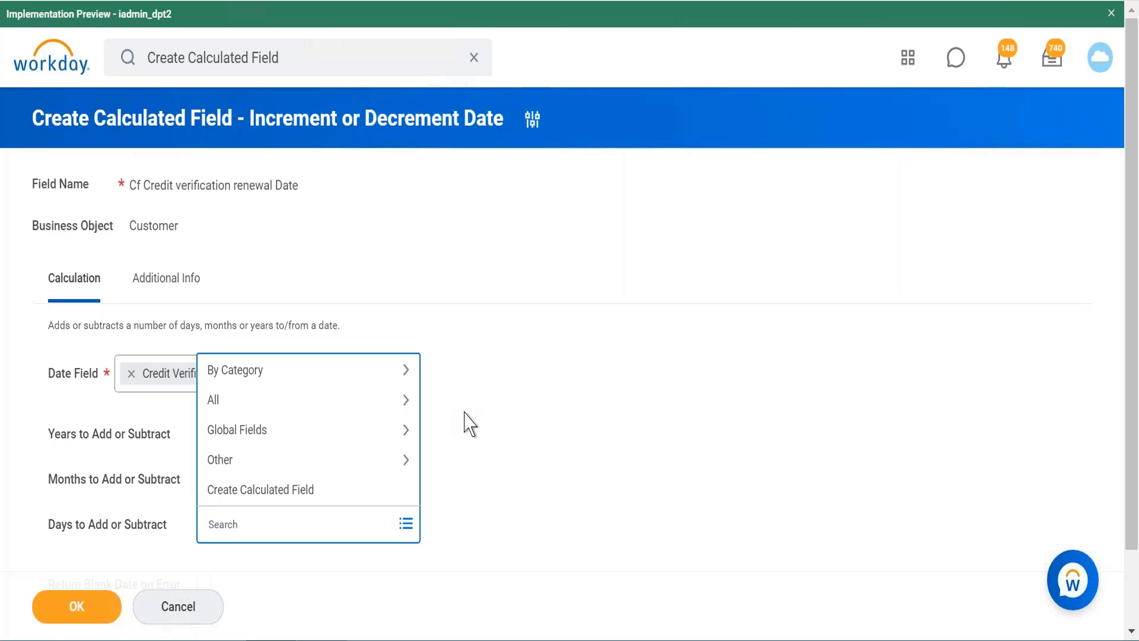
click(465, 425)
Step: Set Years to Add or Subtract to the numeric global field 1
click(343, 440)
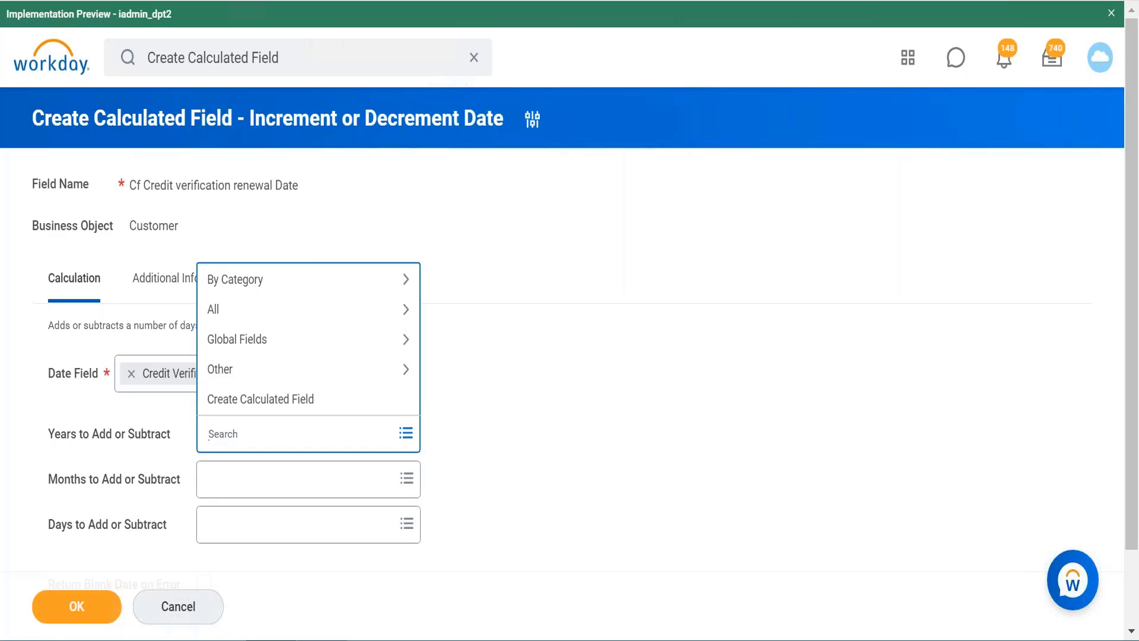
click(292, 340)
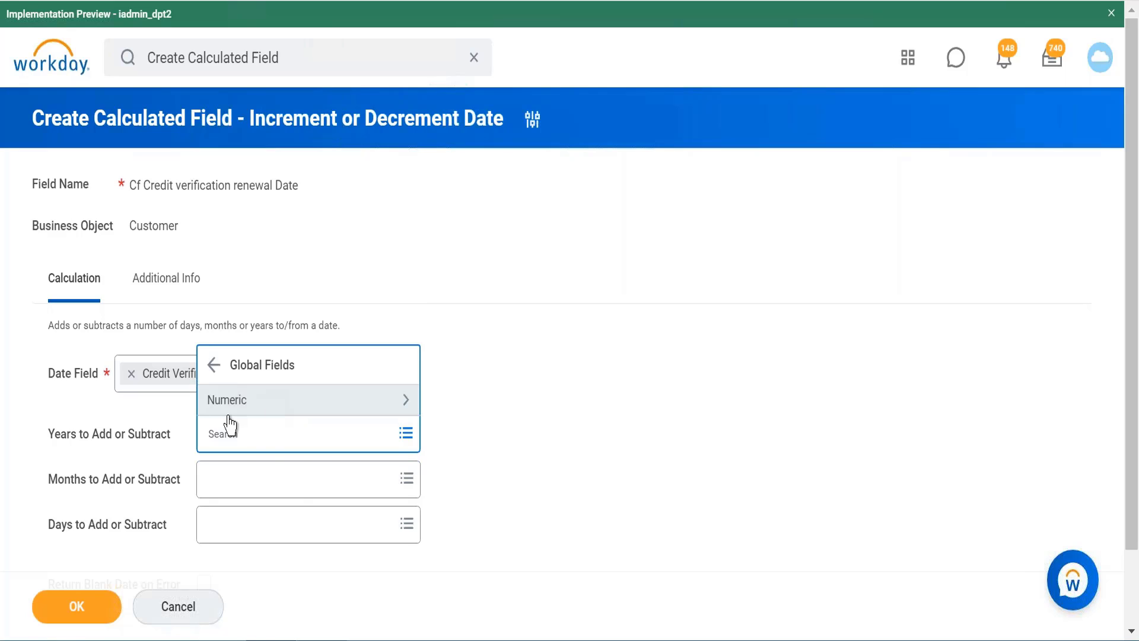
click(314, 408)
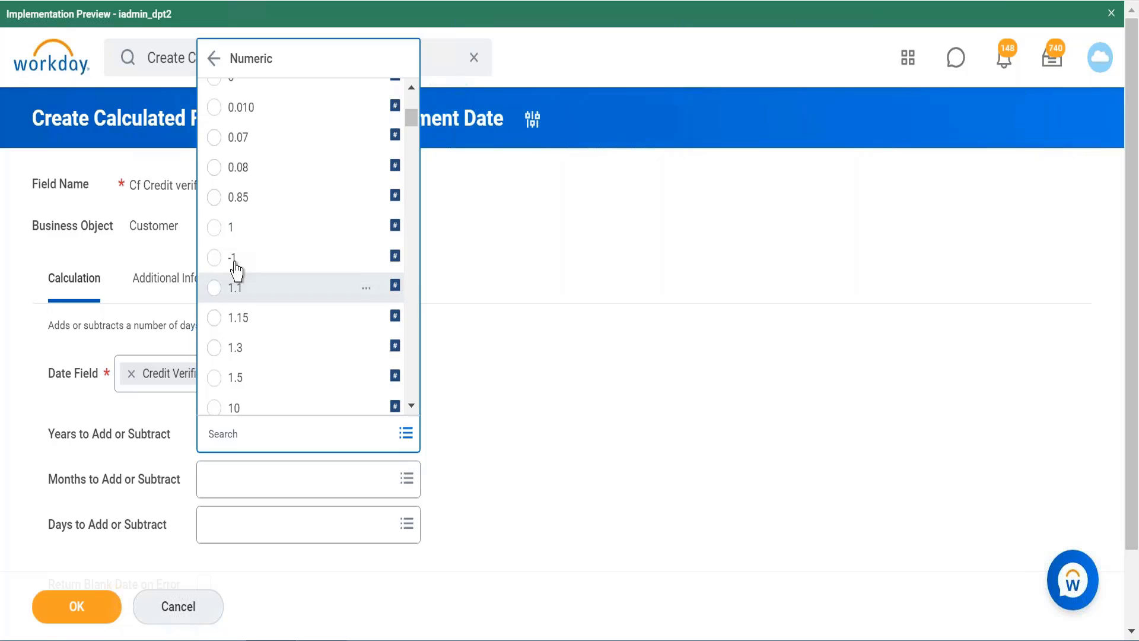
click(215, 228)
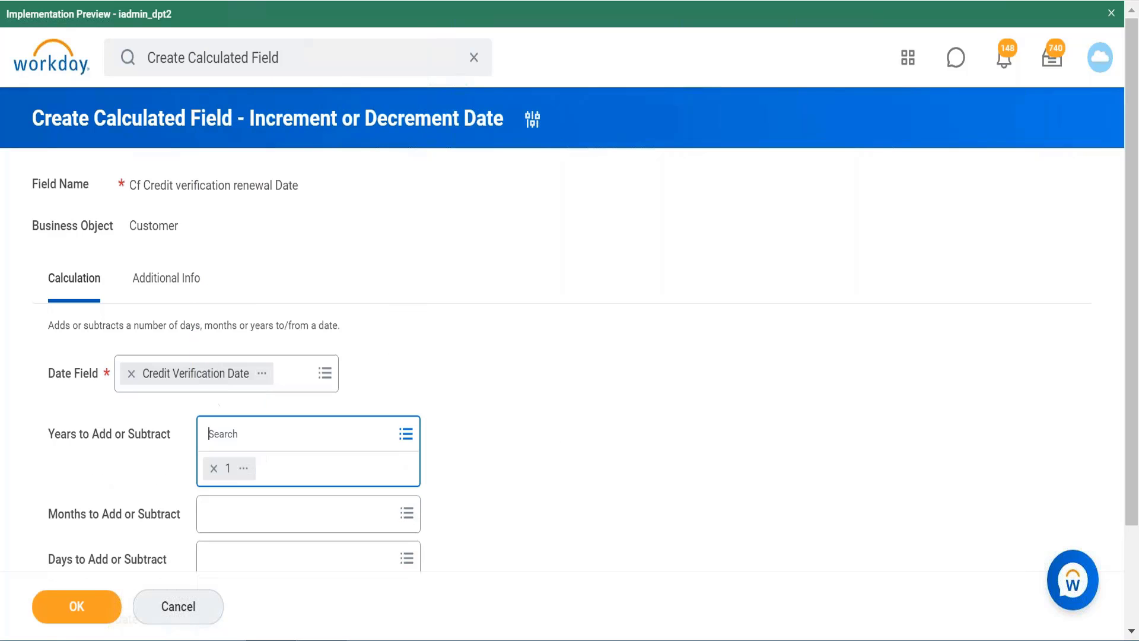
Step: Enable Return Blank Date on Error and submit the calculated field
scroll(558, 461, down, 2)
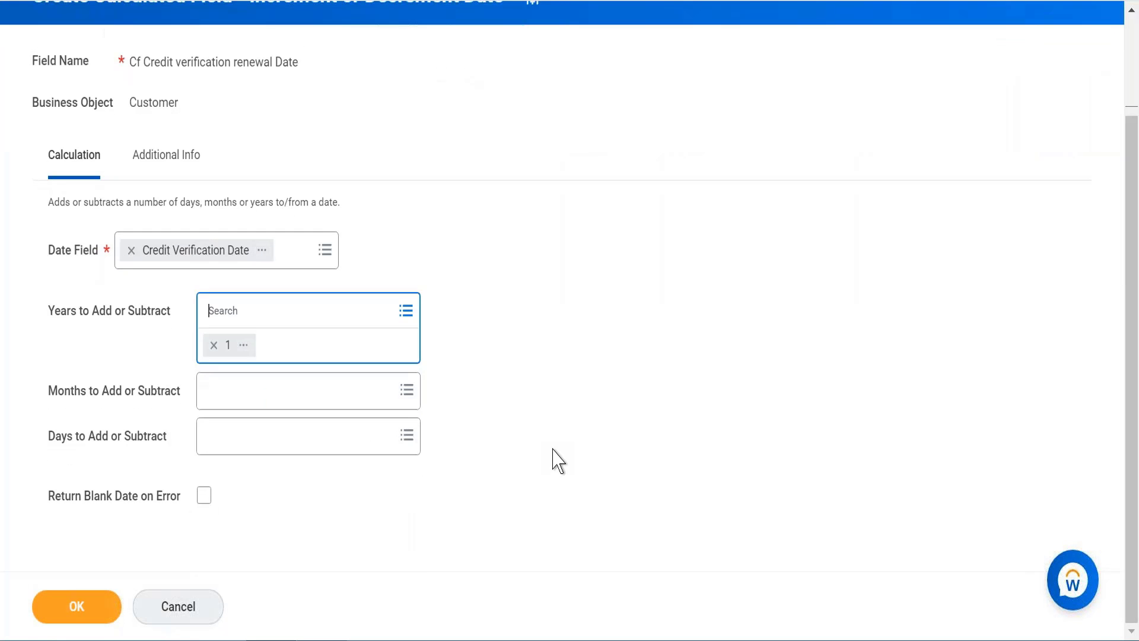
click(204, 499)
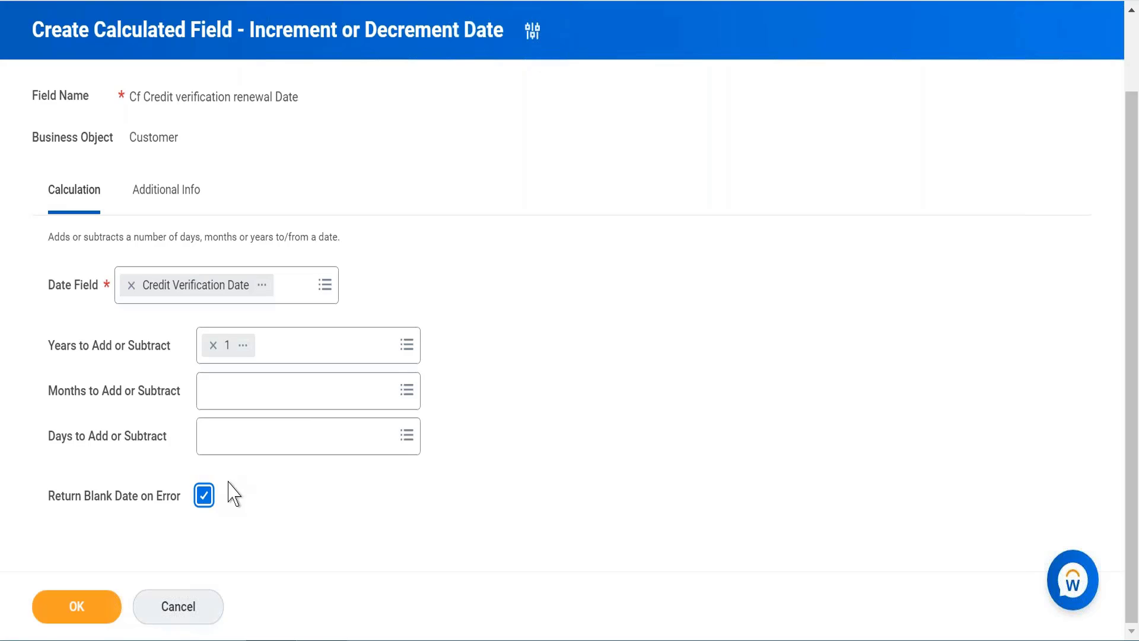
click(79, 606)
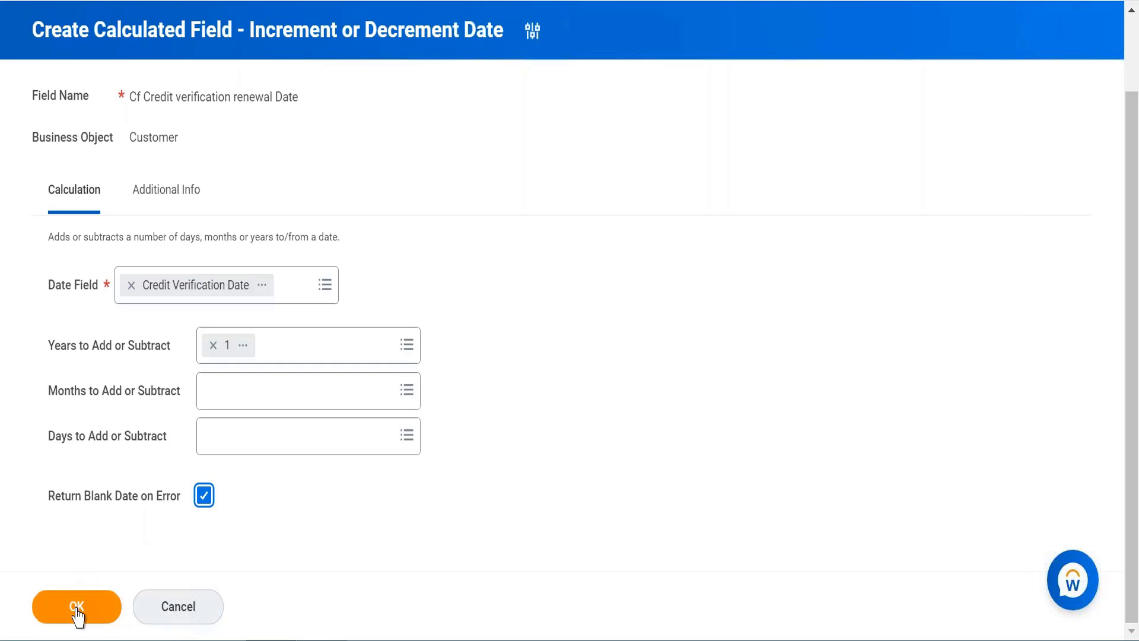
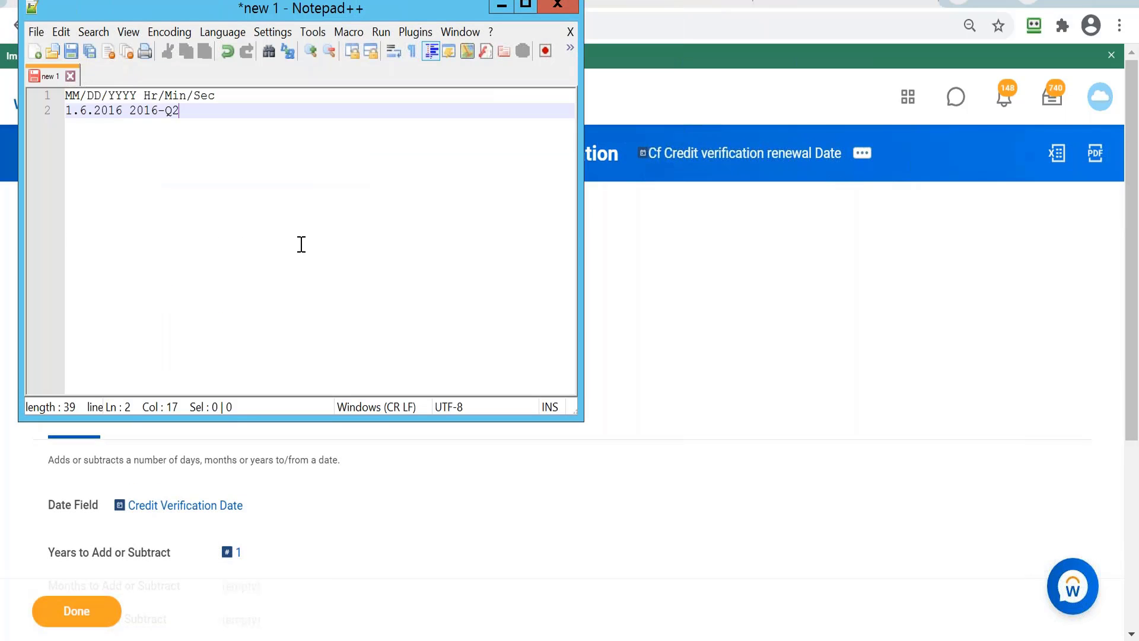
Step: Add a third note line reading "inittiaton date 01/01/2020" below the quarter example
key(Return)
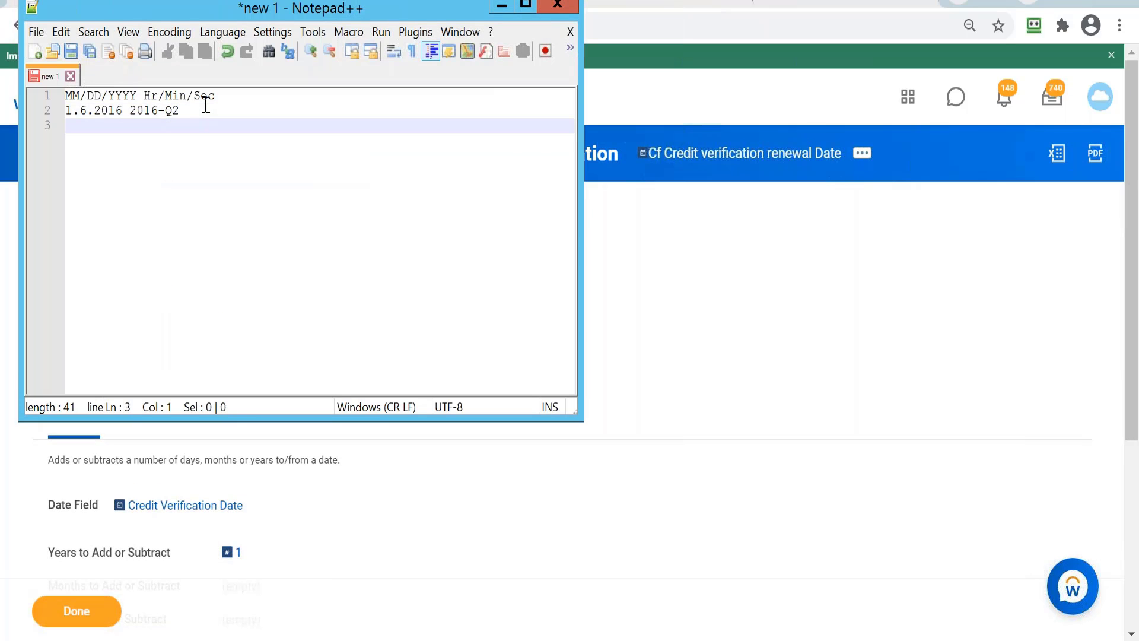
text(inittiaton )
text(dates)
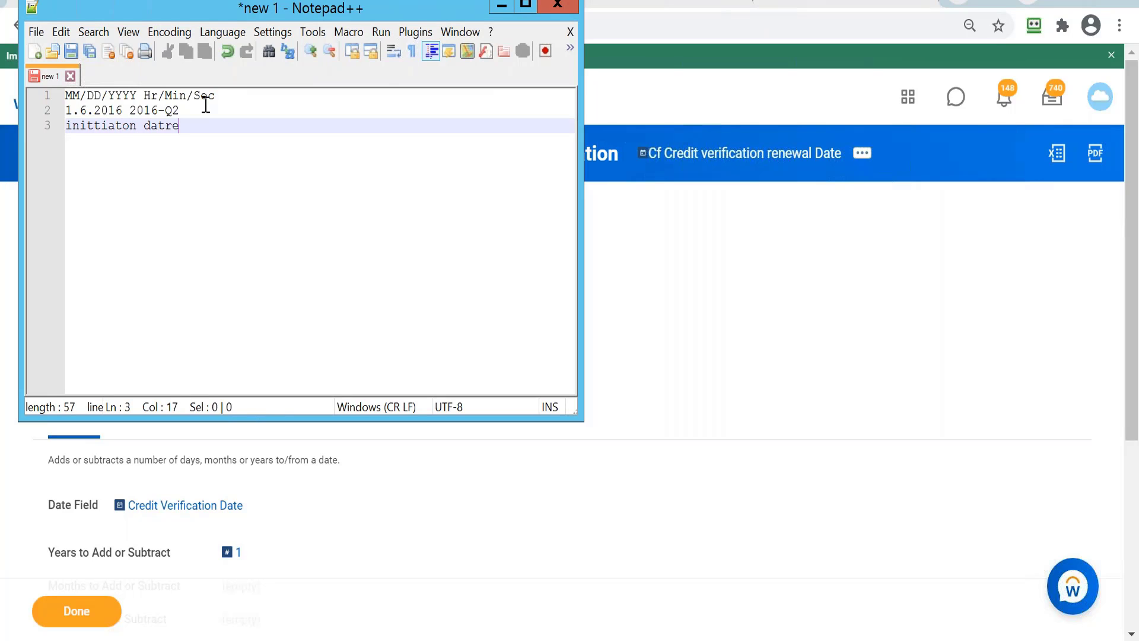
key(BackSpace)
key(BackSpace)
text(e 1)
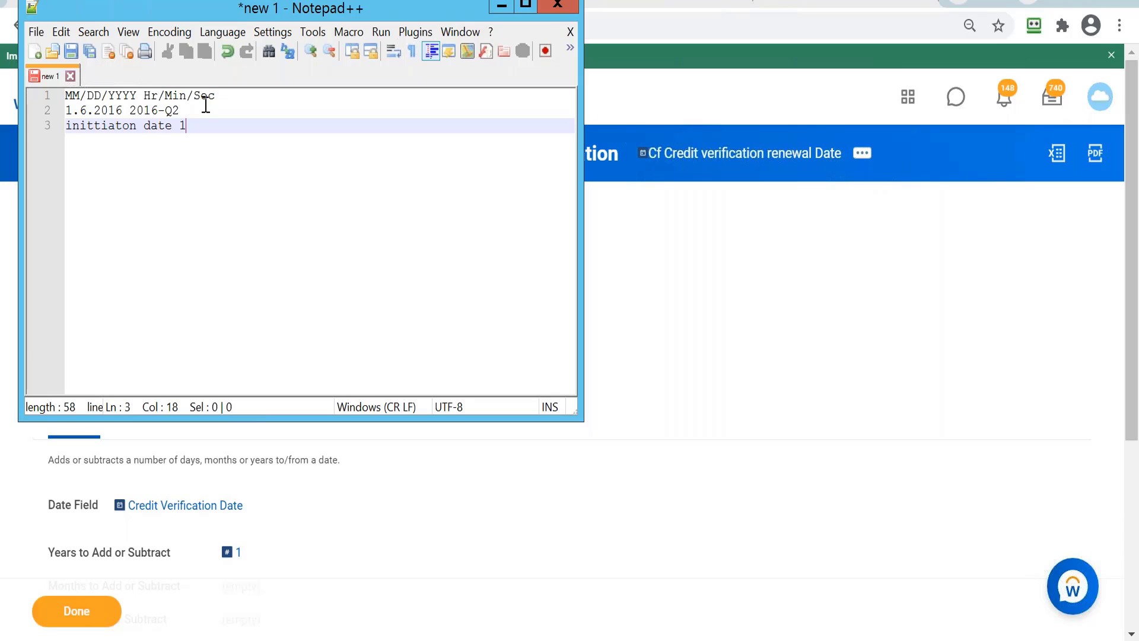
key(BackSpace)
text(01/01/2020)
key(Return)
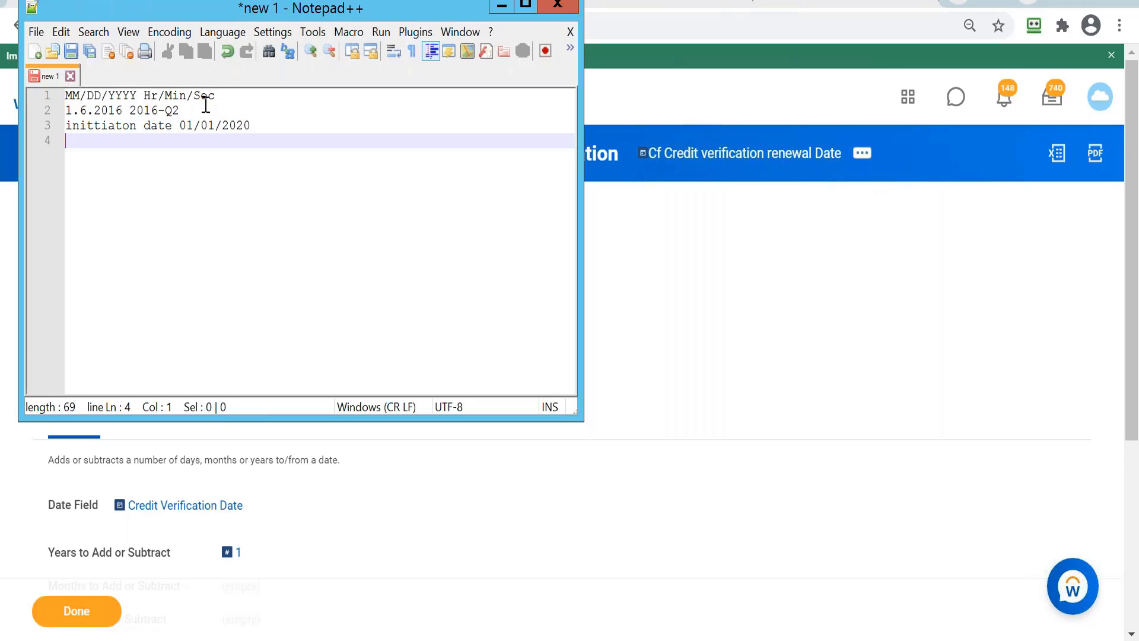
Step: Add the note line "completion date 11/12/2020" and minimize the notes window
text(completion date)
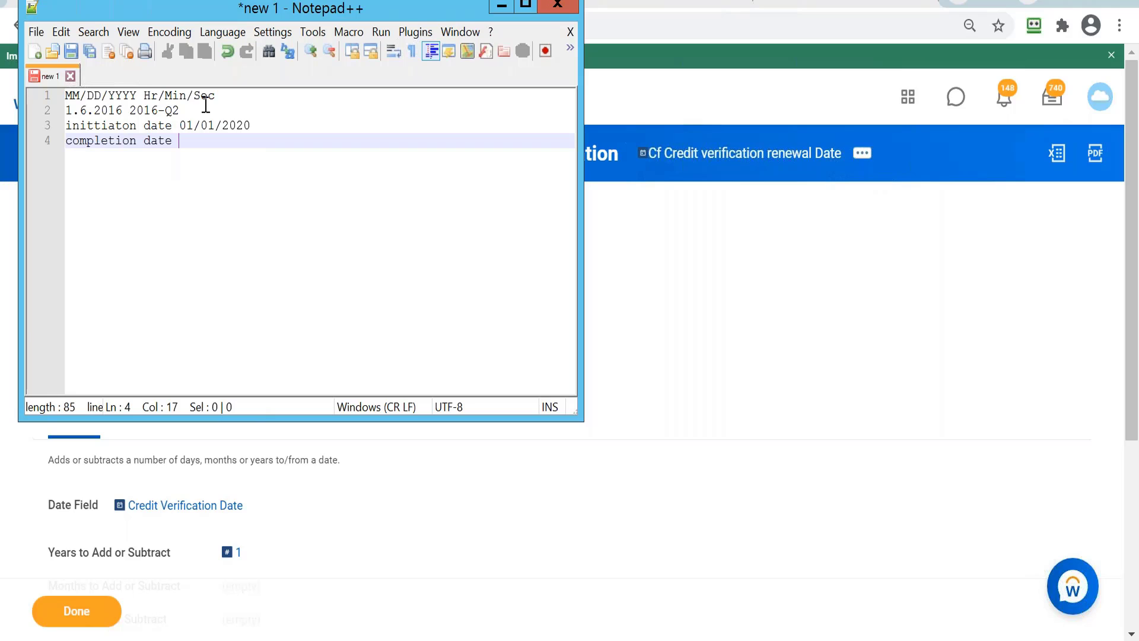
text(11/12/2020)
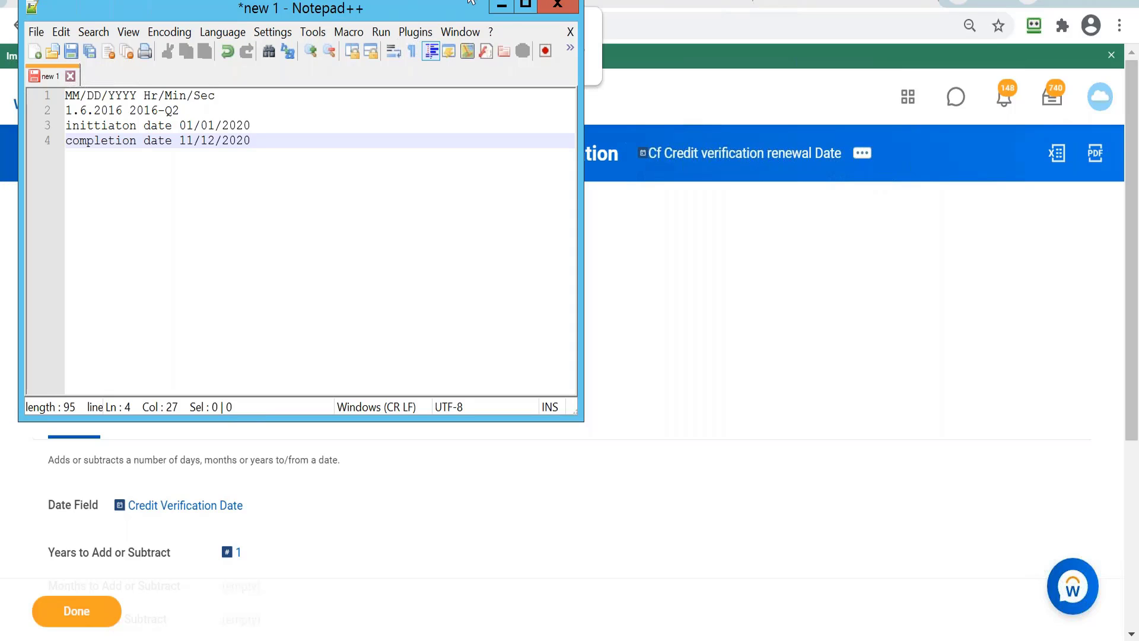
click(501, 7)
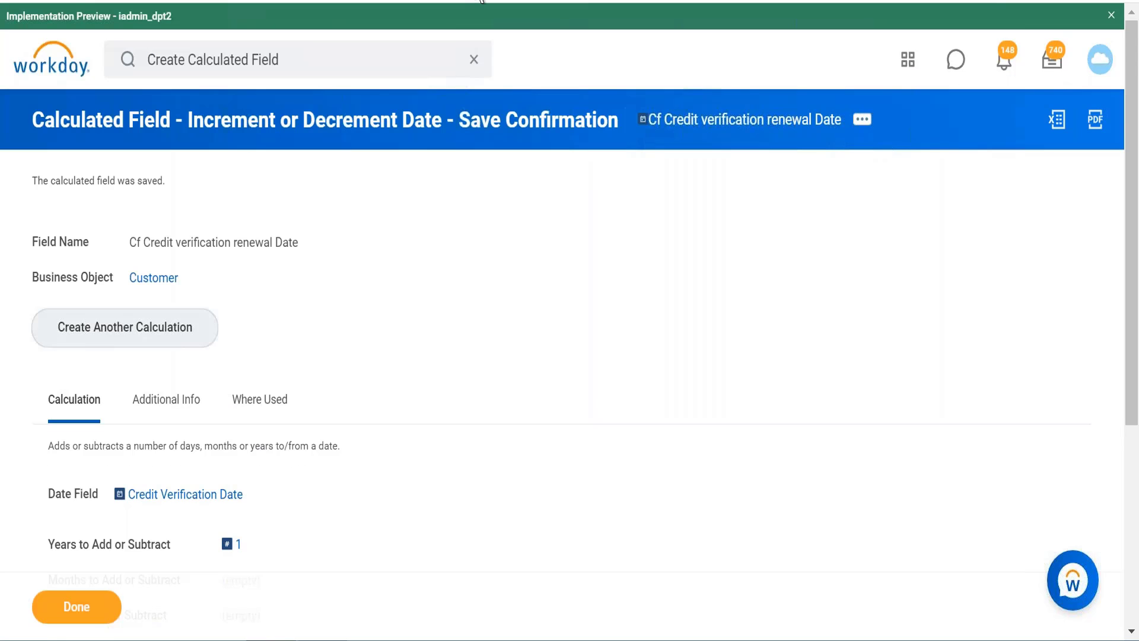
Step: Search Workday for "create calc field" and open the Create Calculated Field task
click(299, 58)
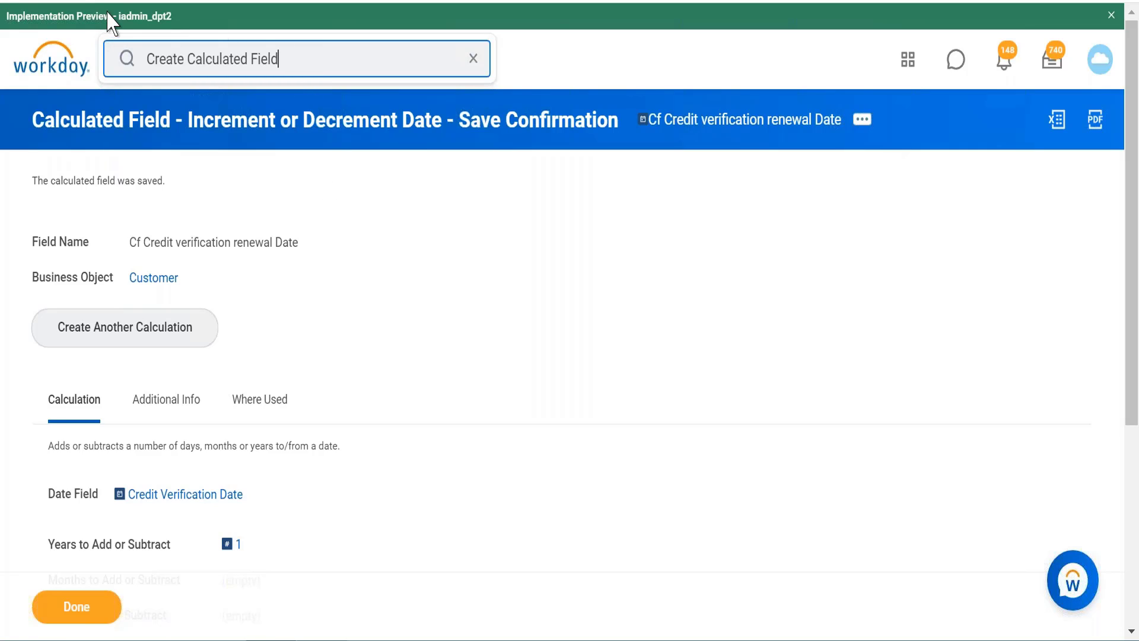
key(Return)
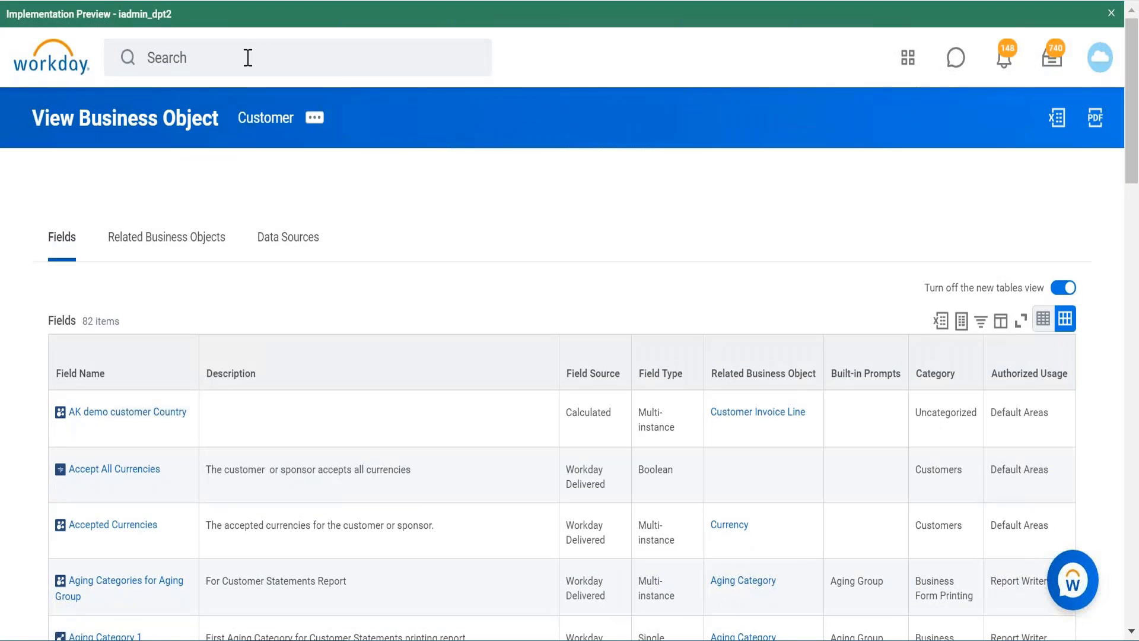
click(248, 58)
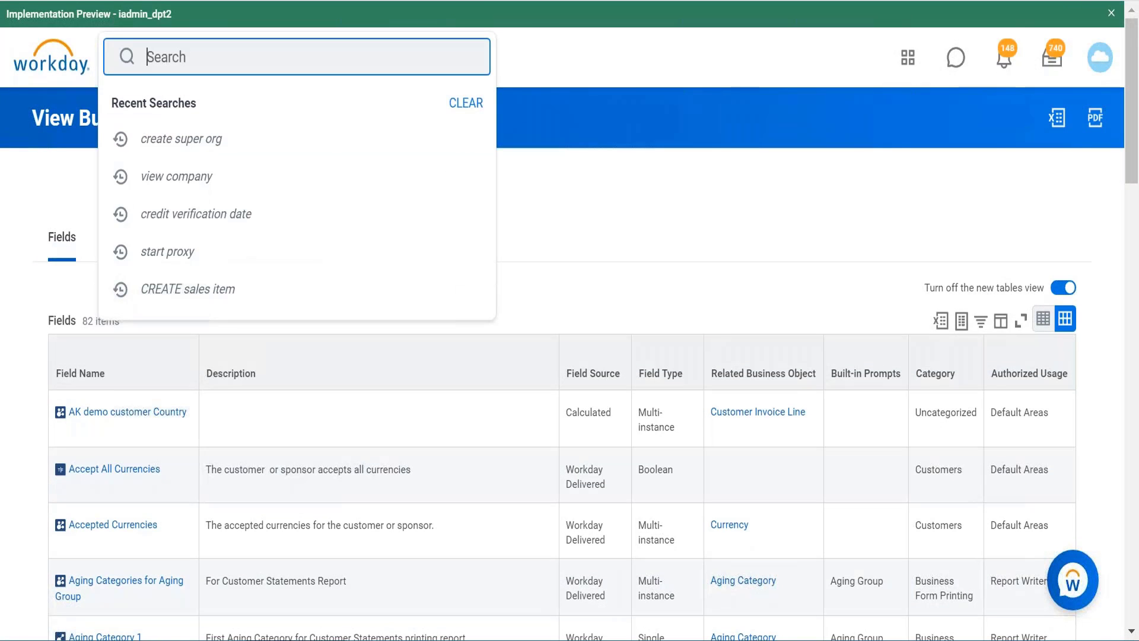
text(create )
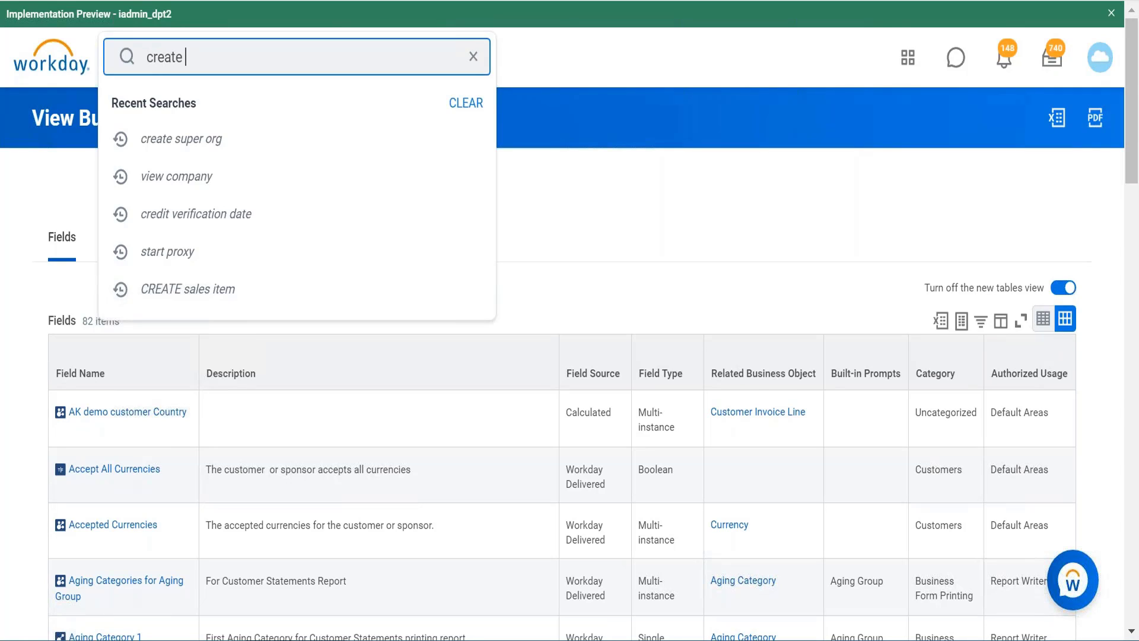
text(calc field)
key(Return)
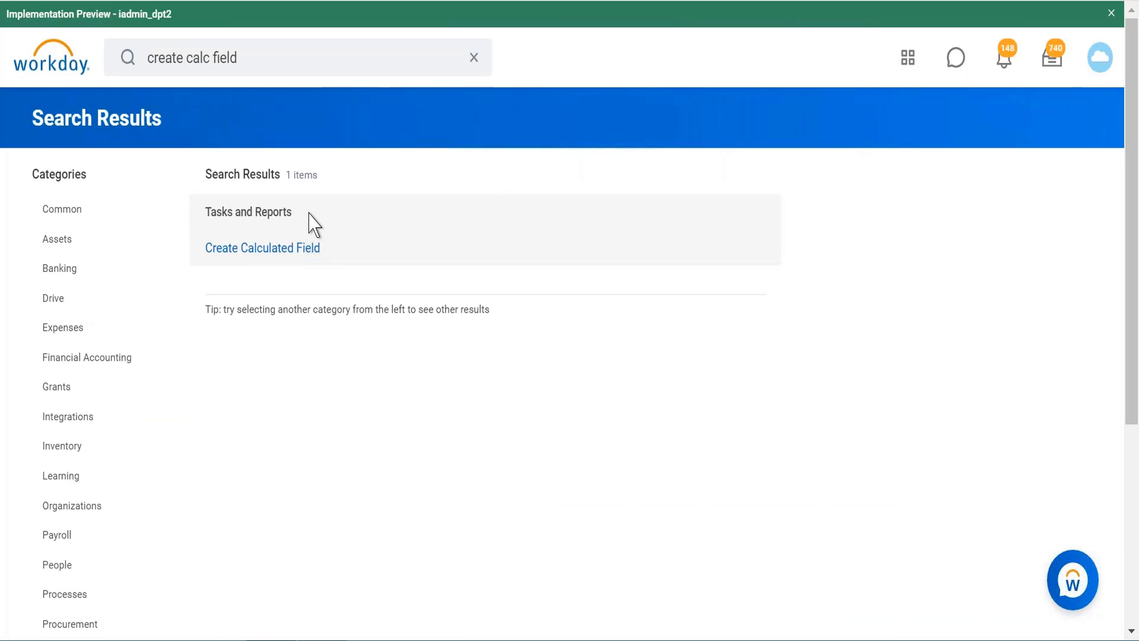
click(285, 248)
Step: Name the new calculated field "CF Project Duration date Diff"
click(244, 182)
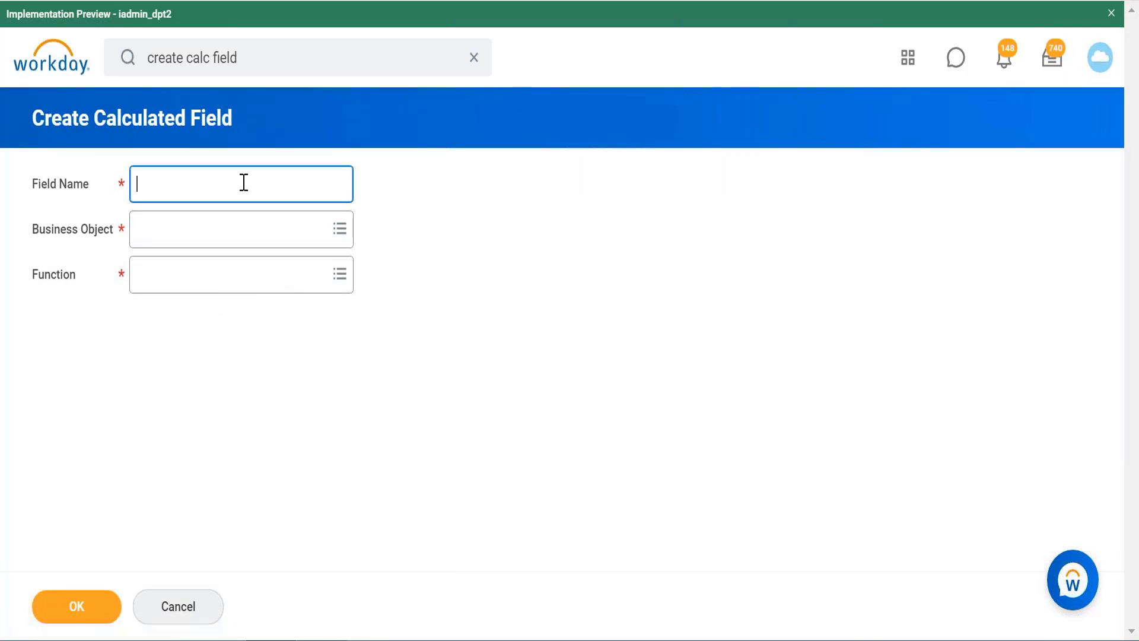
text(CF Project Duration date Diff)
Step: Search the business objects for "project" and set the Business Object to Project
click(241, 232)
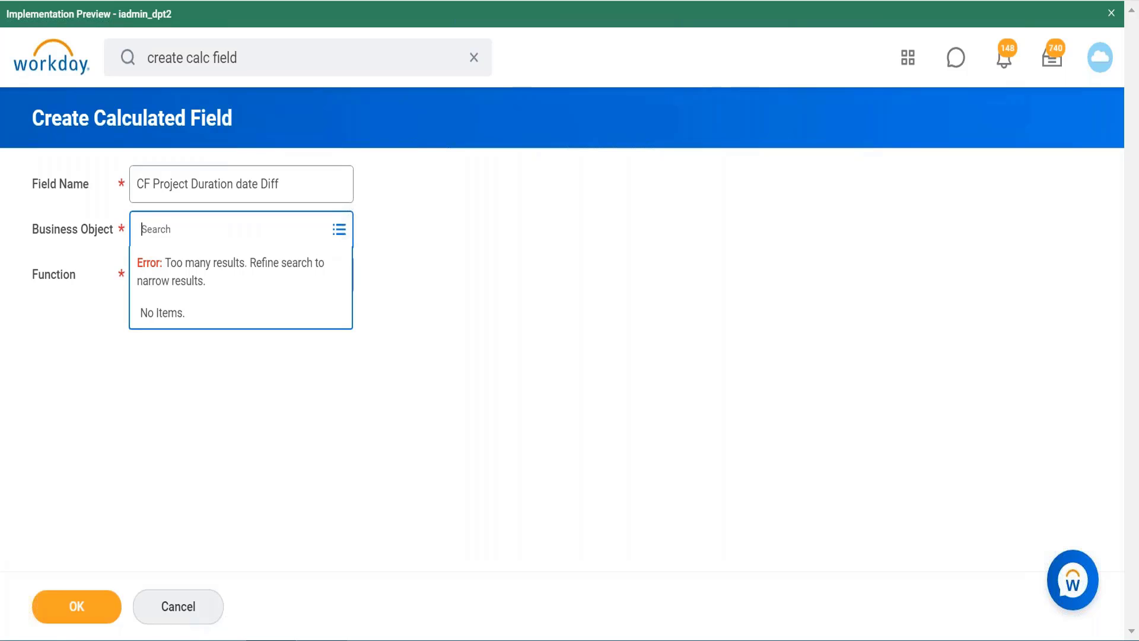
text(project)
key(Return)
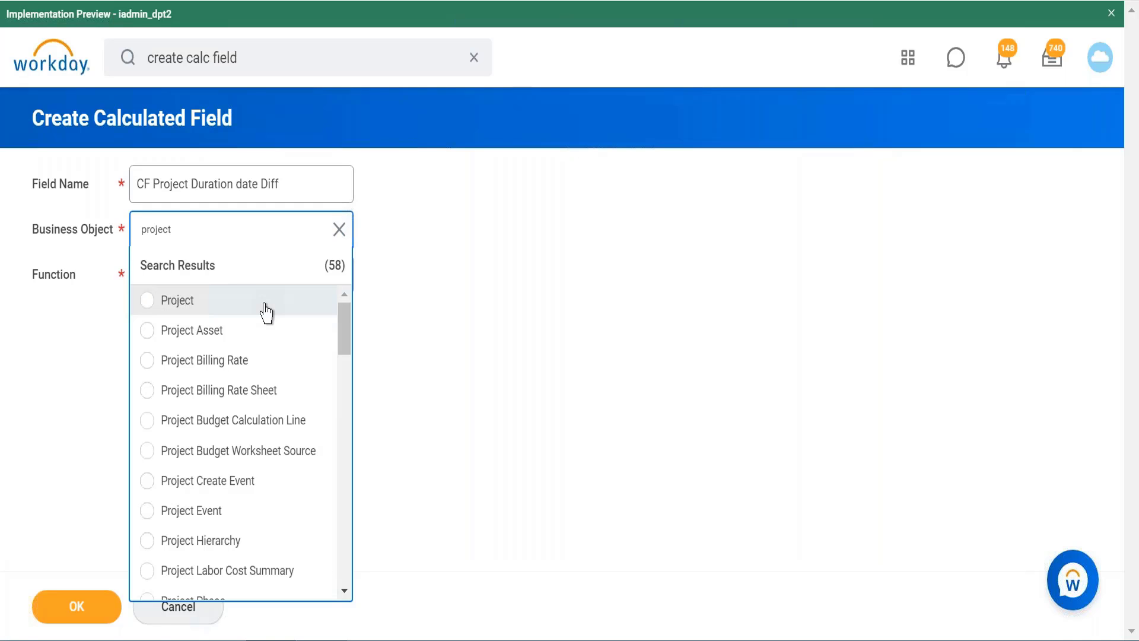
click(266, 313)
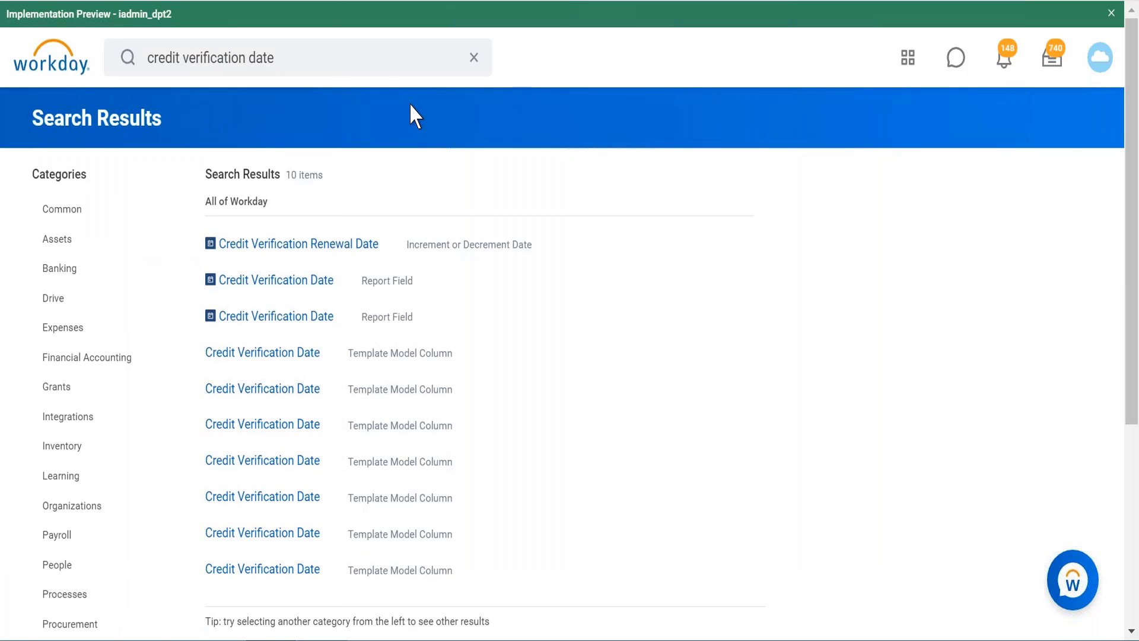
Step: Replace the "credit verification date" search on the other Workday page with a search for "proj start"
click(303, 48)
key(BackSpace)
key(BackSpace)
key(BackSpace)
key(BackSpace)
key(BackSpace)
key(BackSpace)
key(BackSpace)
key(BackSpace)
key(BackSpace)
key(BackSpace)
key(BackSpace)
key(BackSpace)
key(BackSpace)
key(BackSpace)
key(BackSpace)
key(BackSpace)
key(BackSpace)
key(BackSpace)
key(BackSpace)
key(BackSpace)
key(BackSpace)
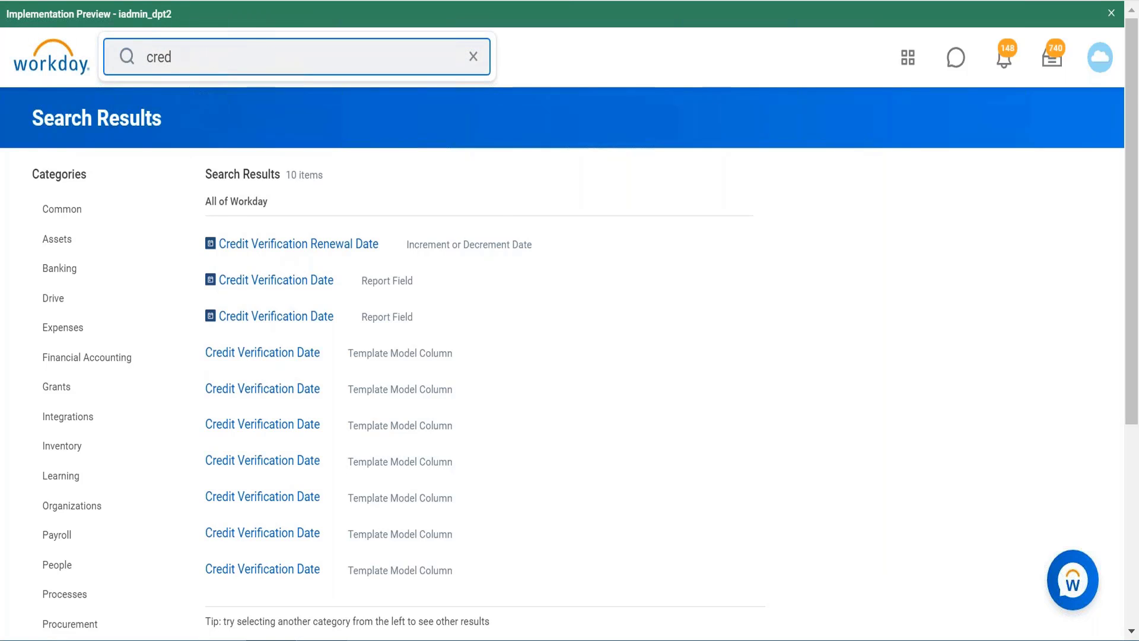
text(proj start)
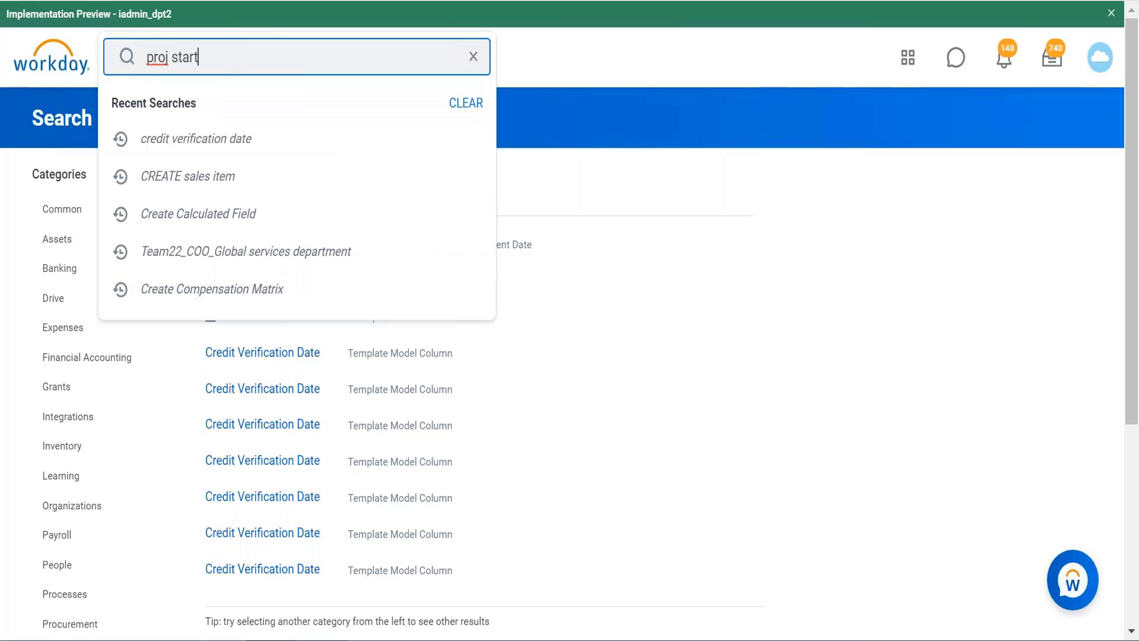
key(Return)
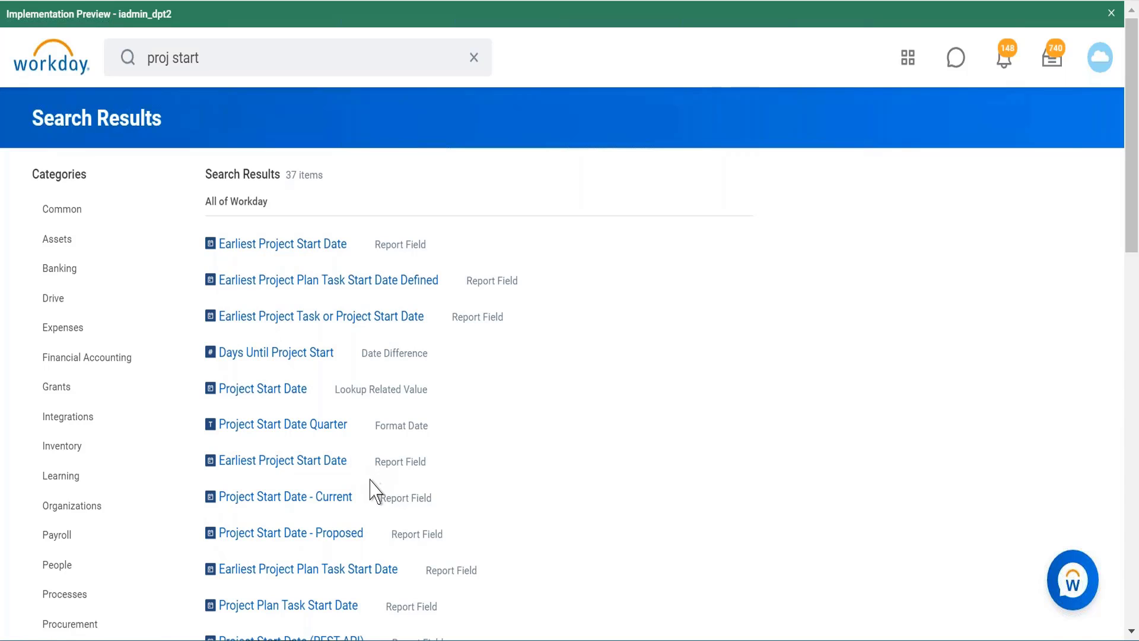
Step: Check which business object the Days Until Project Start and Project Start Date calculated fields belong to
scroll(368, 500, down, 5)
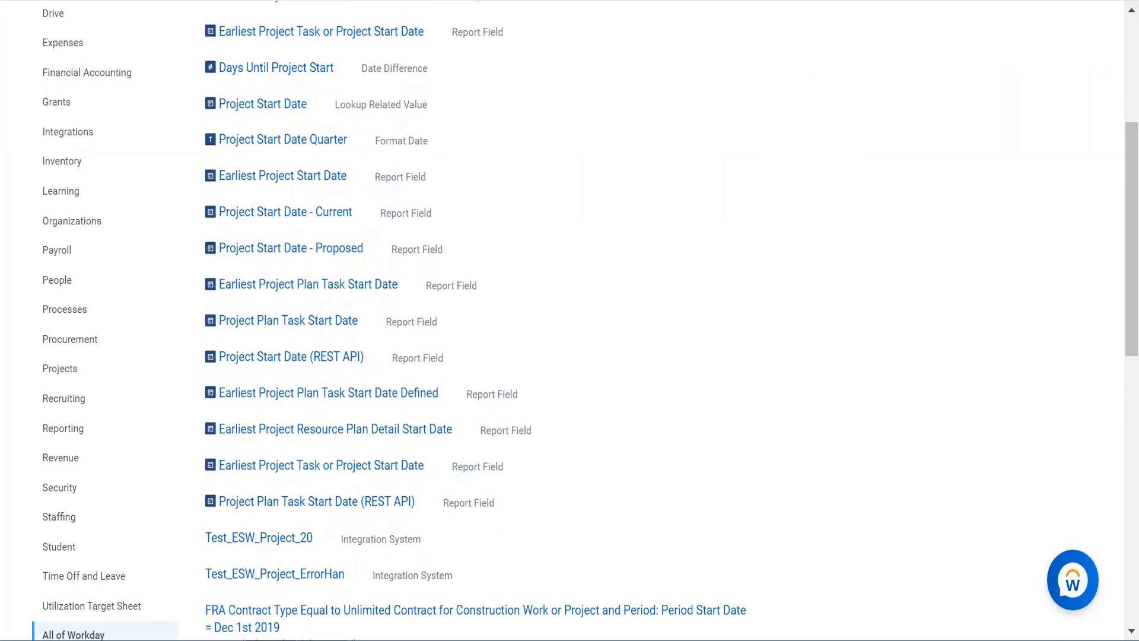
scroll(361, 338, up, 5)
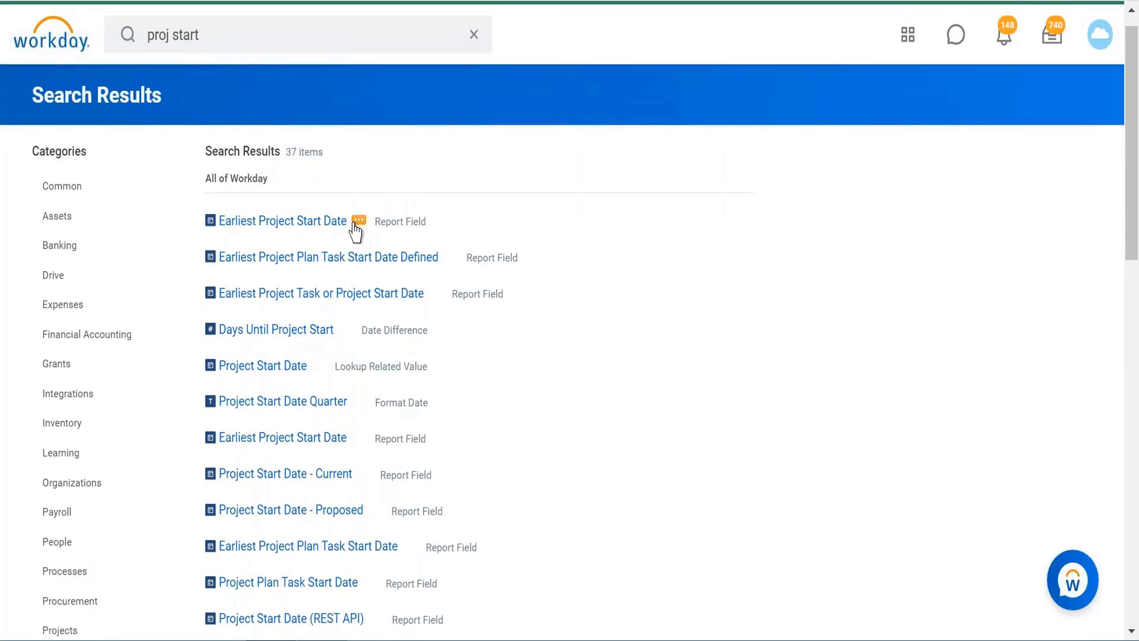
mouse_move(344, 335)
click(344, 333)
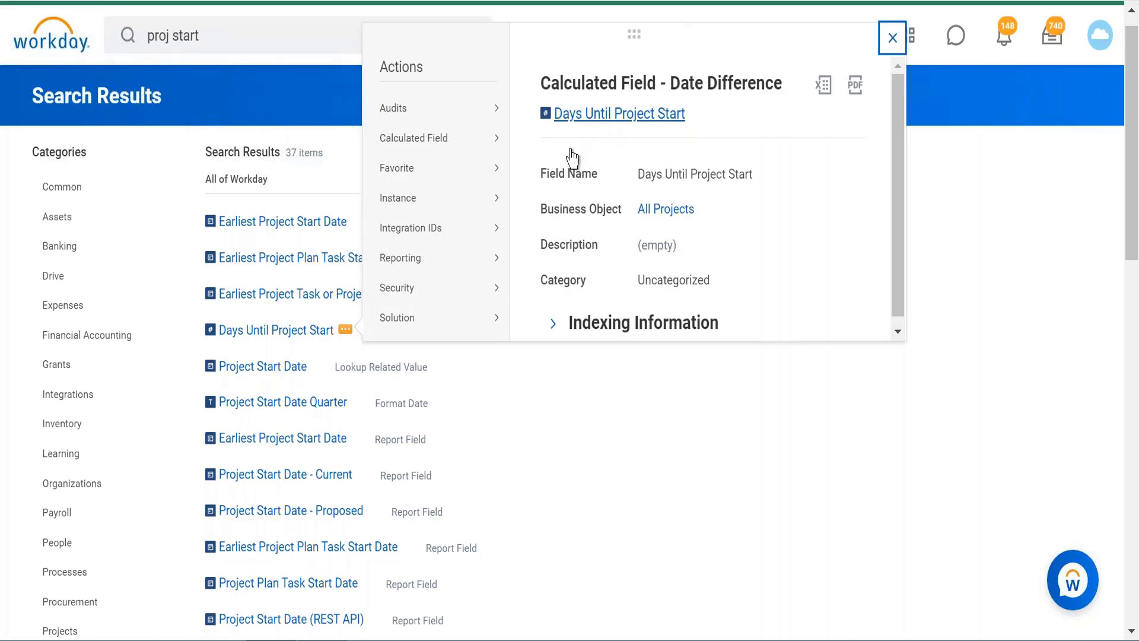
click(320, 367)
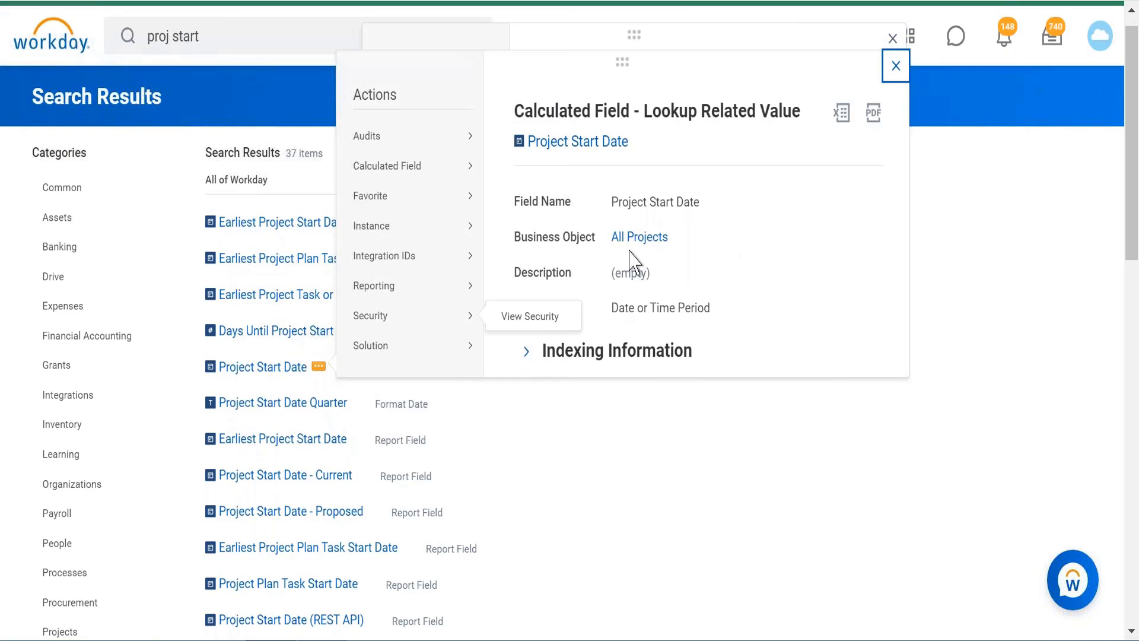
click(588, 451)
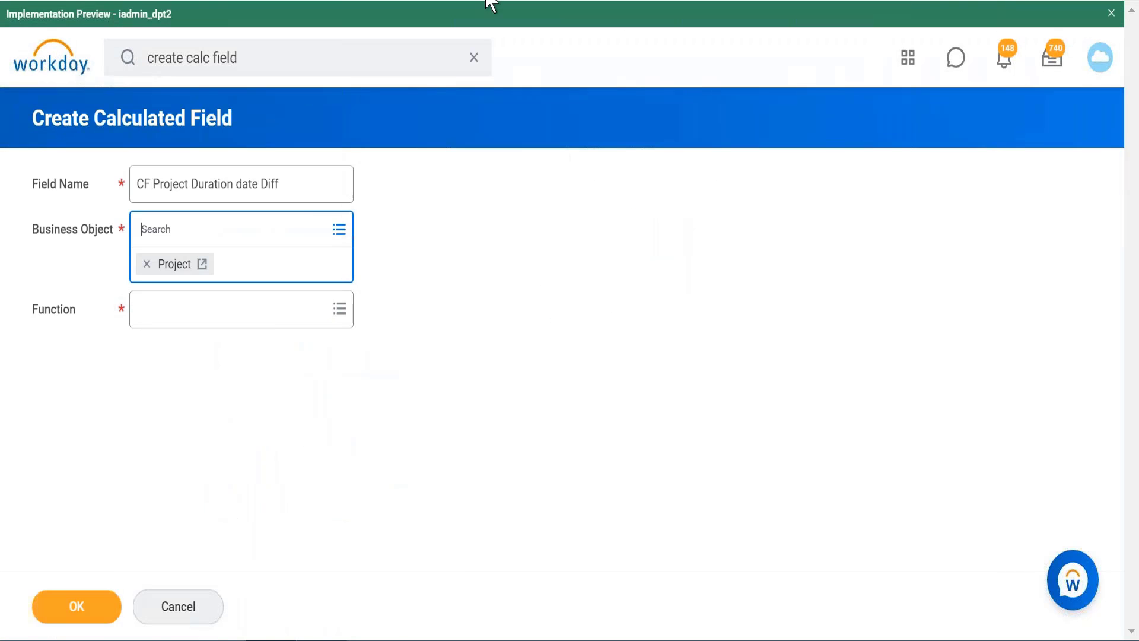
Step: Set the Function to Date Difference and continue to the calculation form
key(Tab)
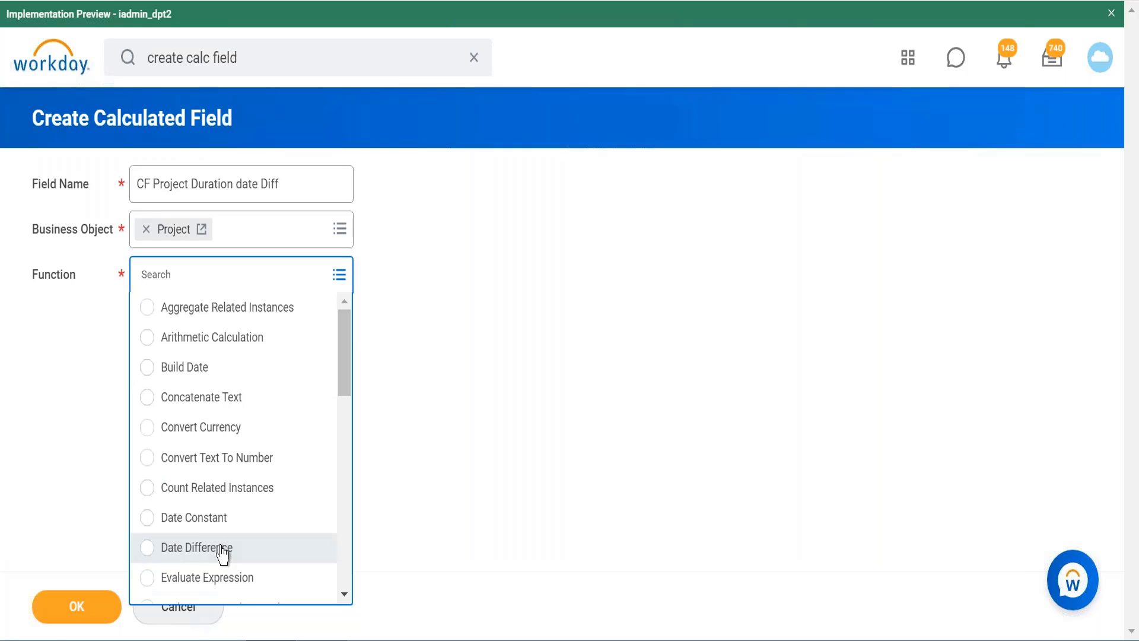
click(223, 549)
click(99, 614)
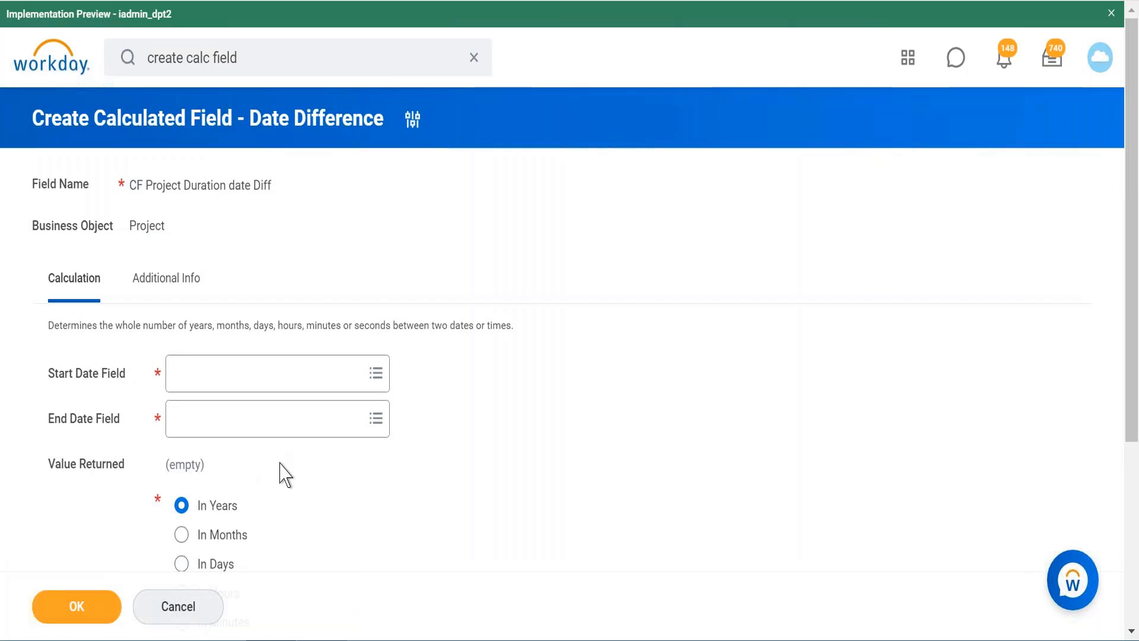
Step: Find "project start" for the Start Date Field and choose the first Project Start Date match
click(333, 374)
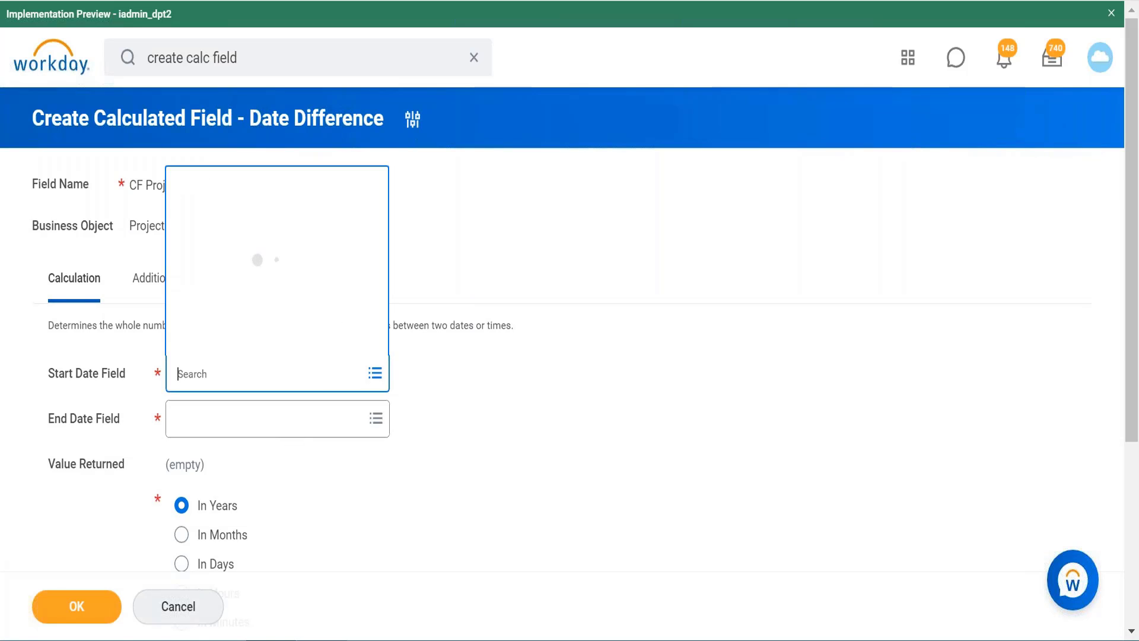
text(pro)
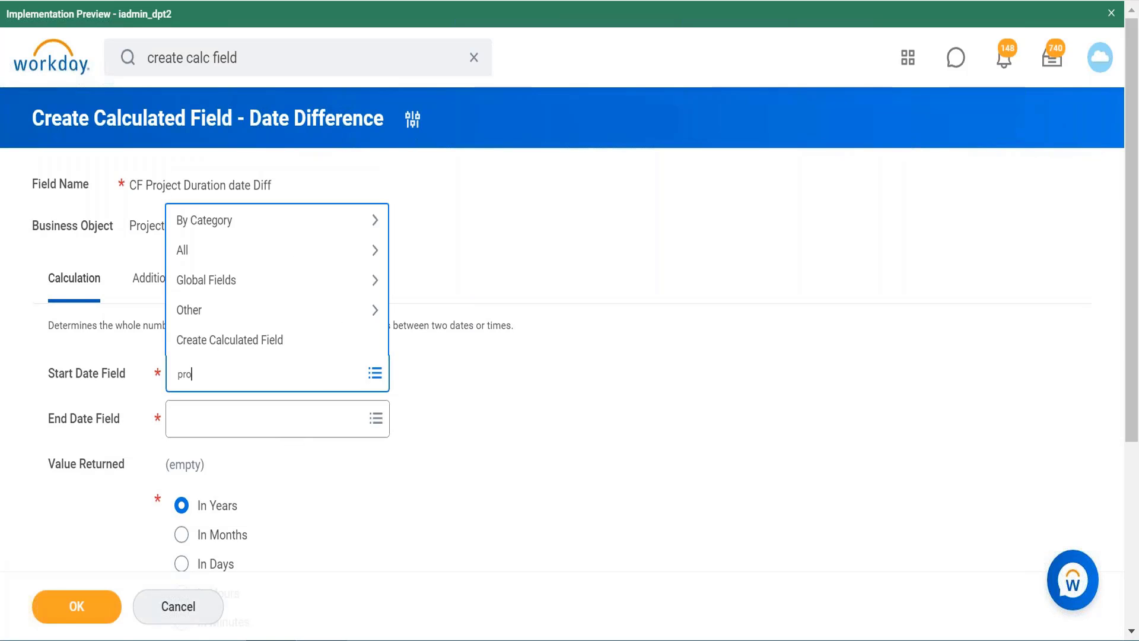
text(ject start)
key(Return)
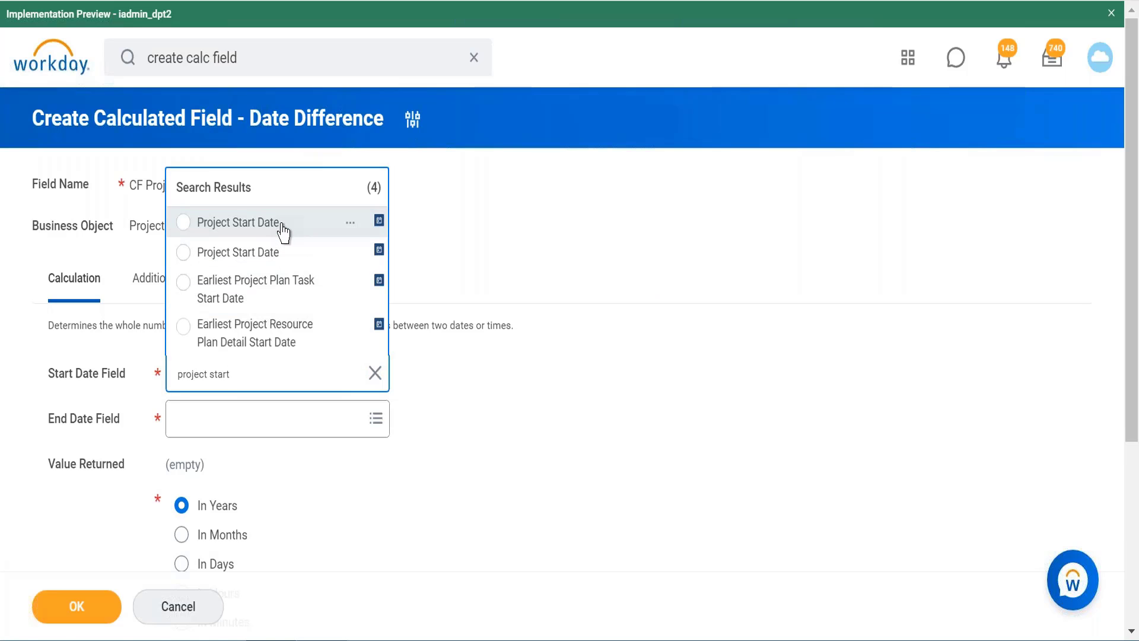
click(281, 226)
Step: Find "project end date" for the End Date Field and choose the first Project End Date match
click(237, 461)
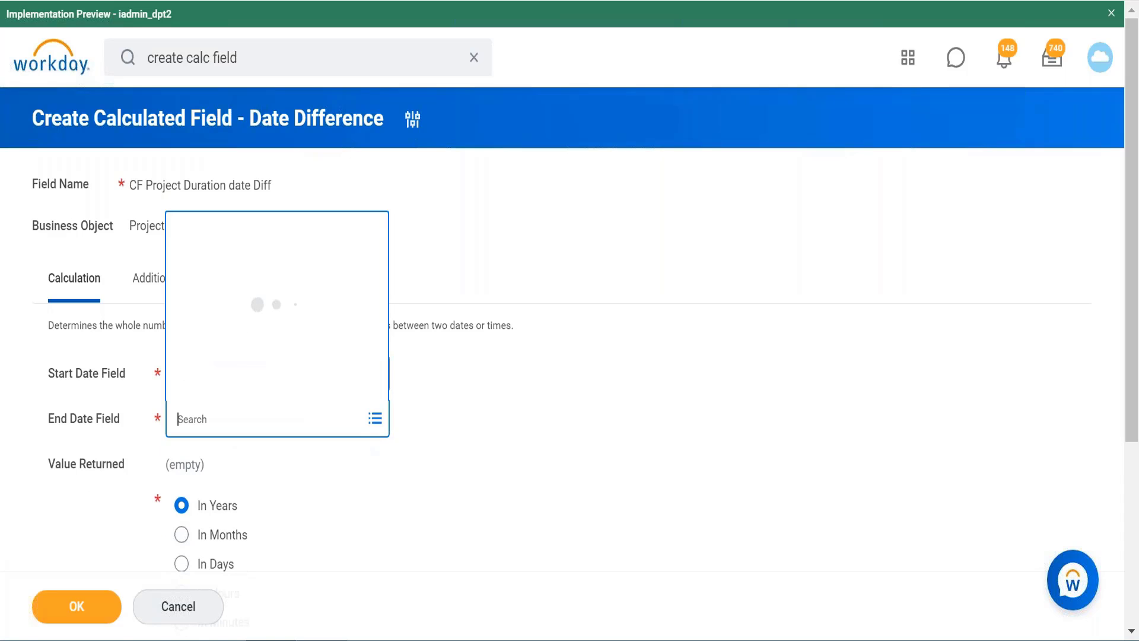
text(project)
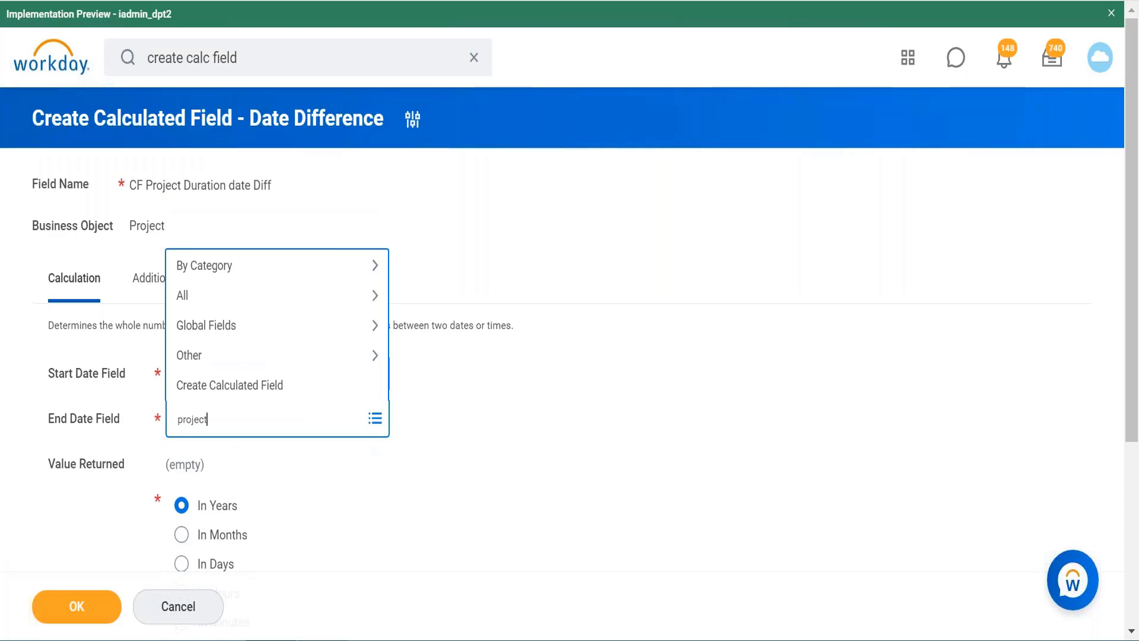
text( end date)
key(Return)
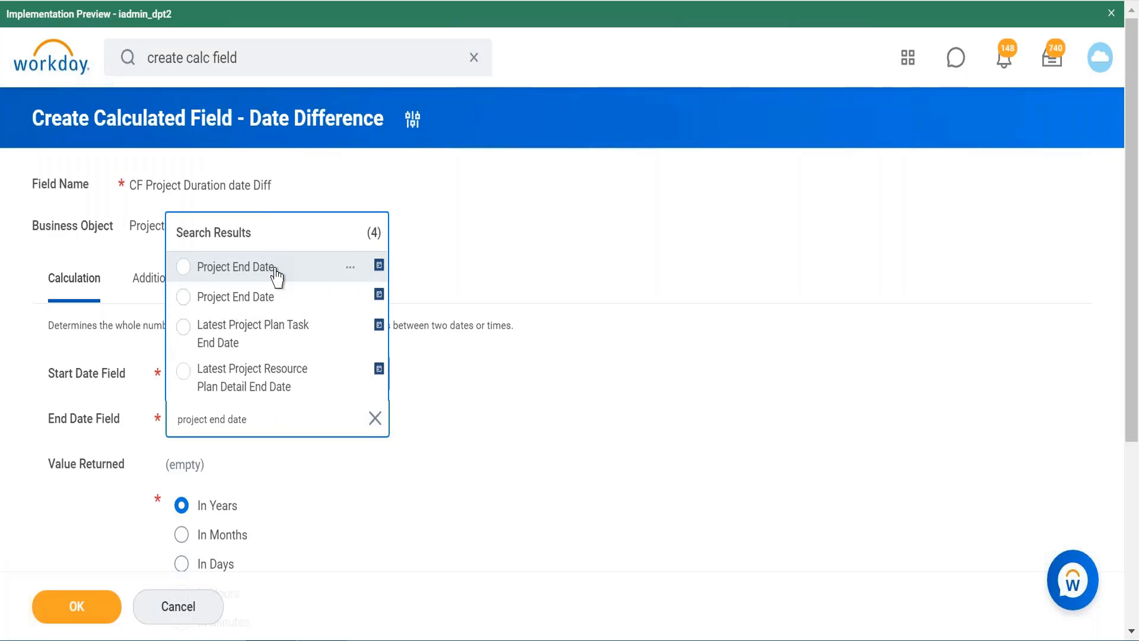
click(276, 272)
Step: Set the Value Returned of the date difference to In Months
scroll(416, 482, down, 3)
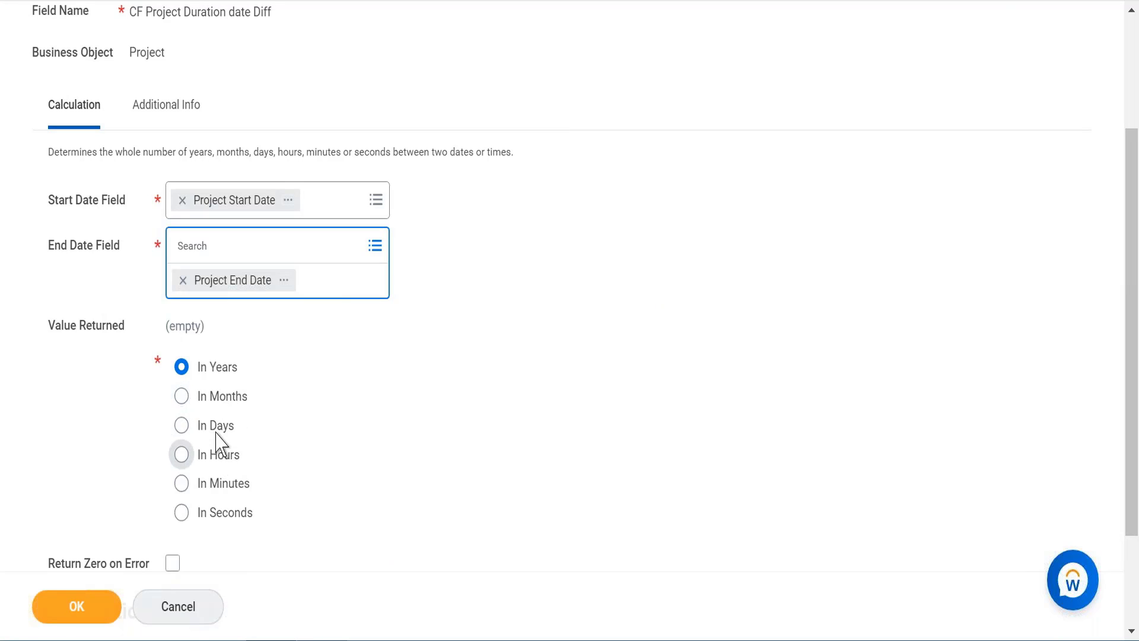
click(214, 395)
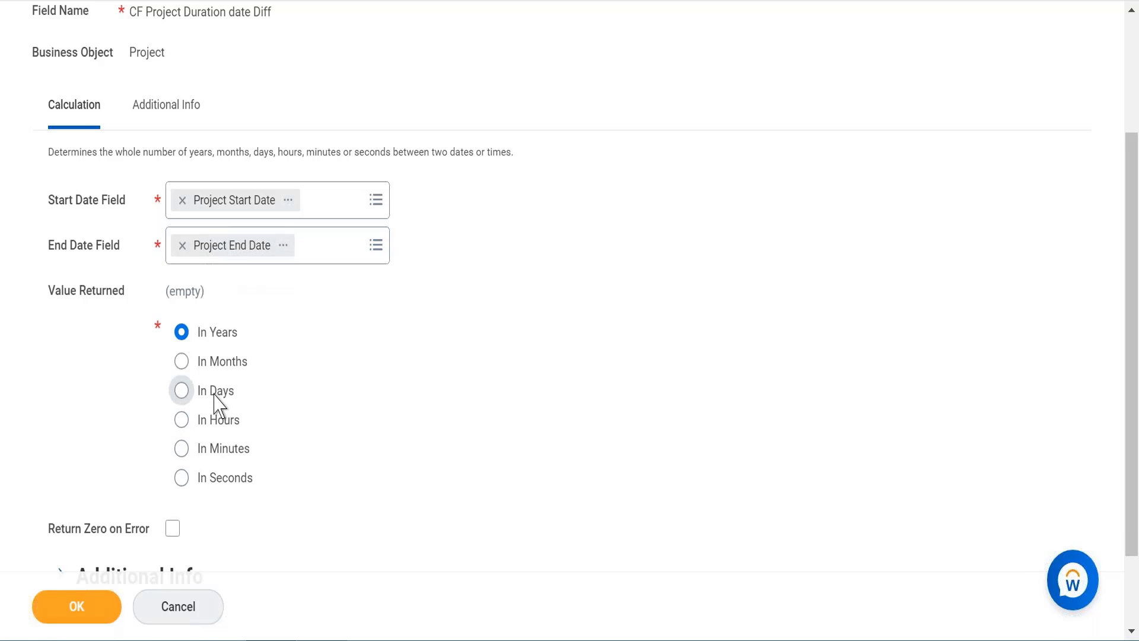
click(181, 363)
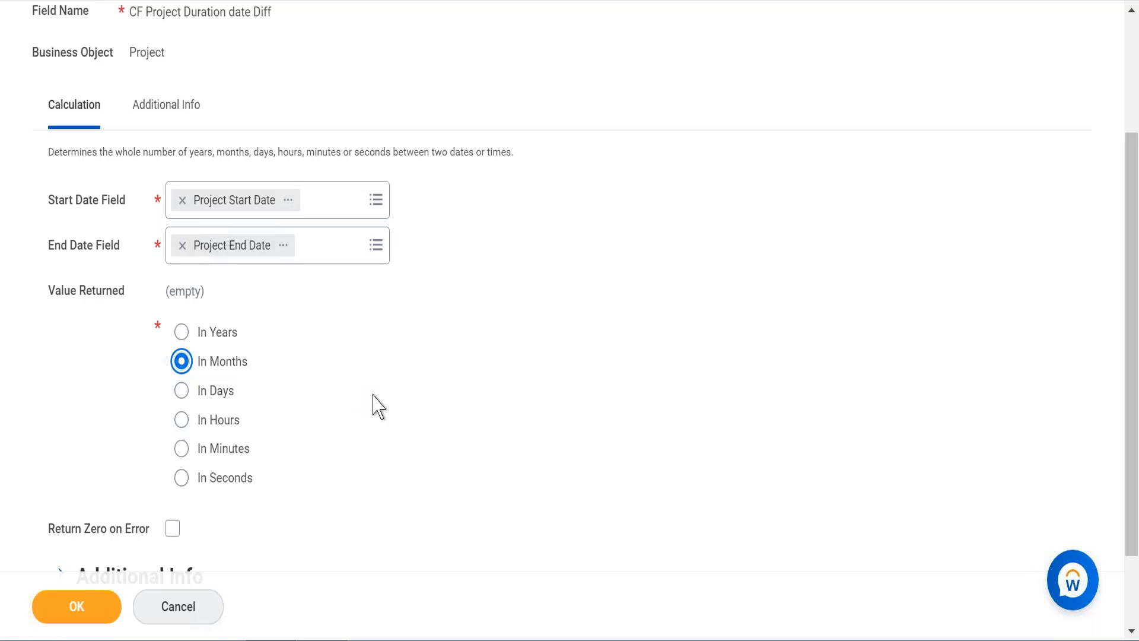
Step: Enable Return Zero on Error for the date difference and save the calculated field
scroll(377, 406, down, 2)
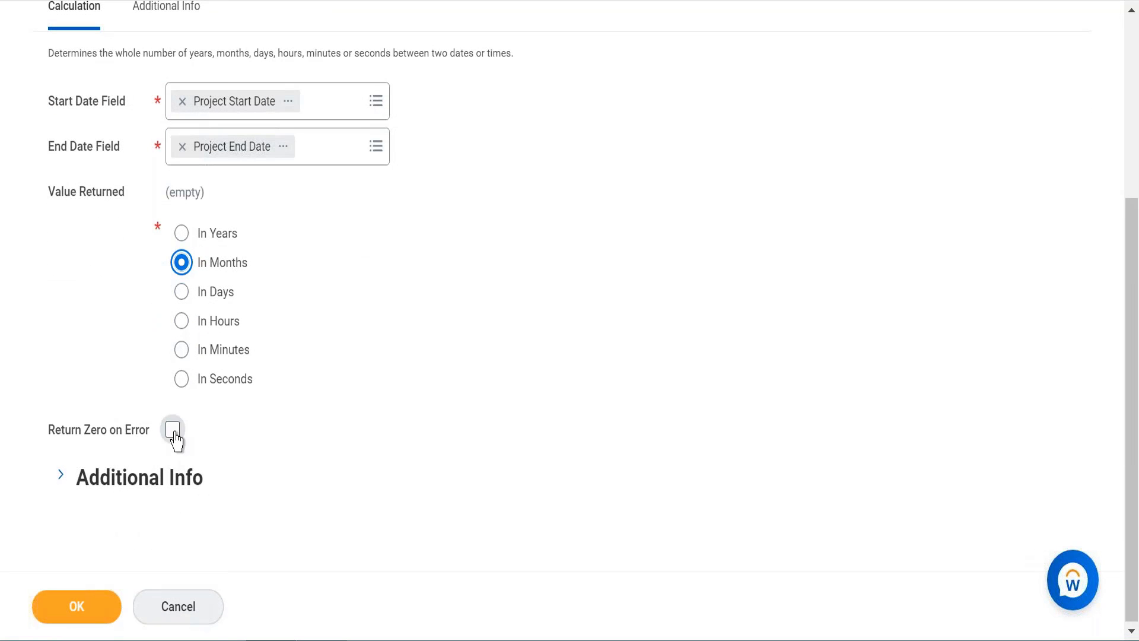
mouse_move(176, 440)
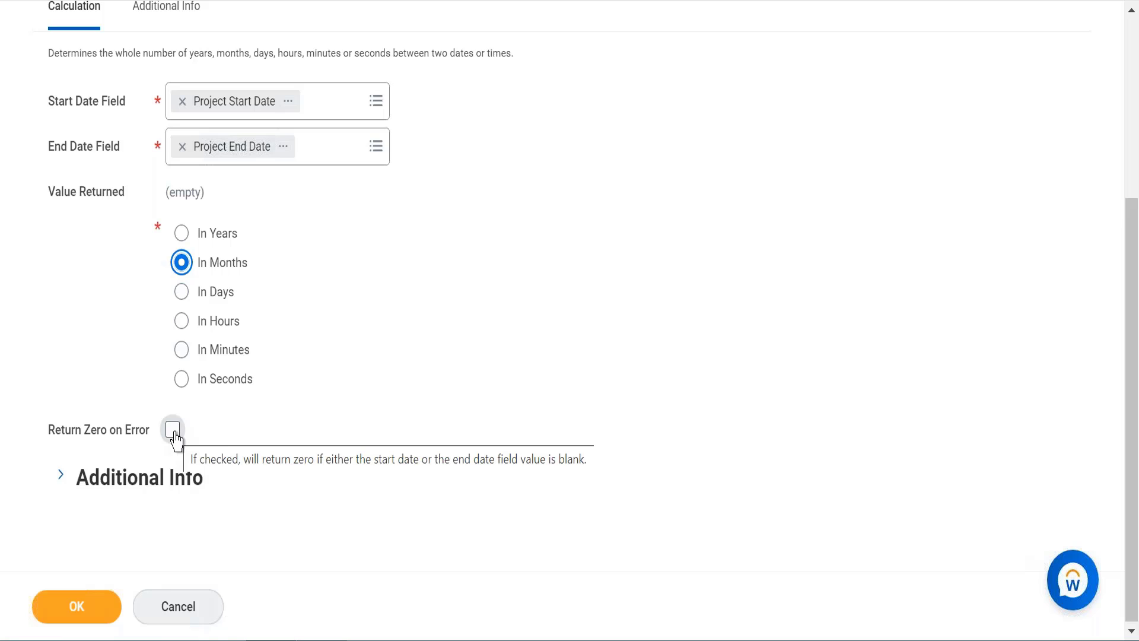
click(175, 433)
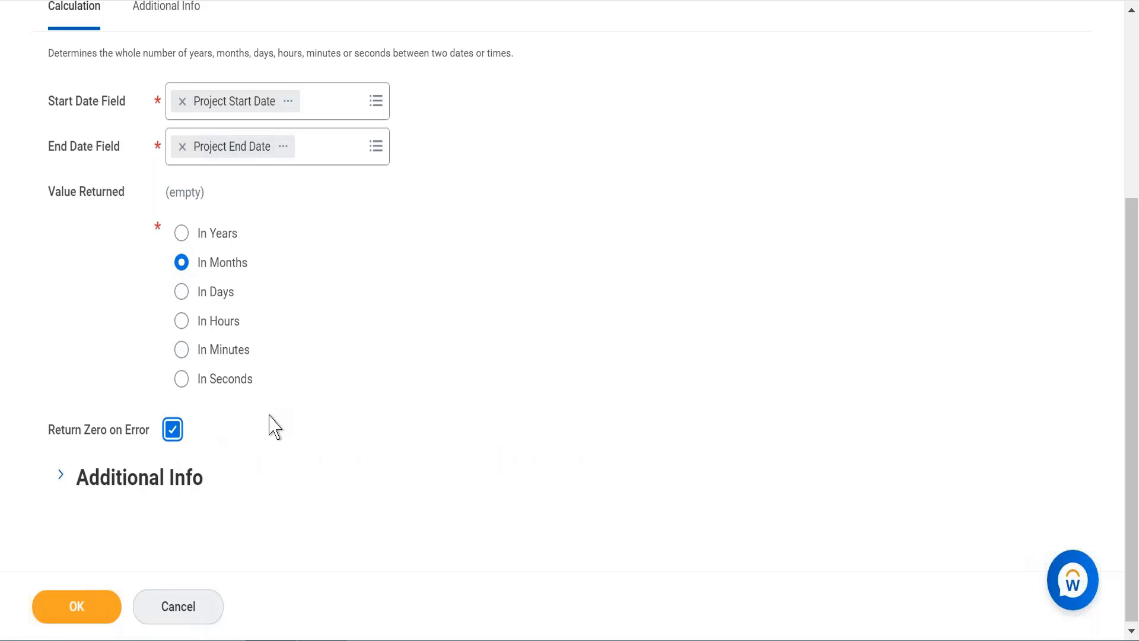
scroll(274, 426, up, 3)
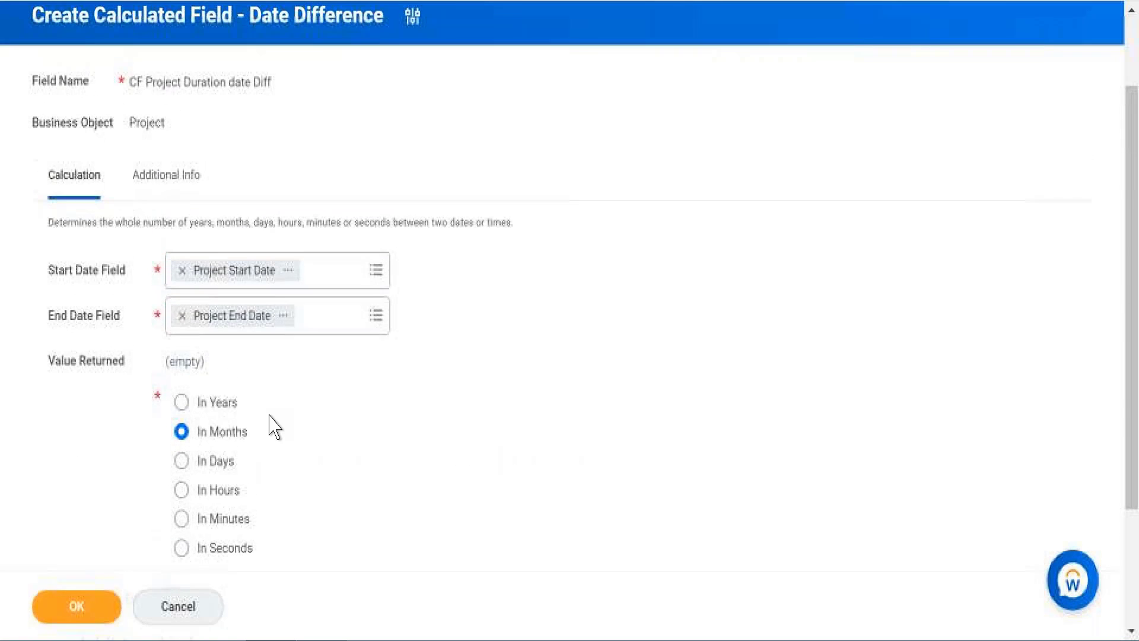
scroll(275, 426, up, 1)
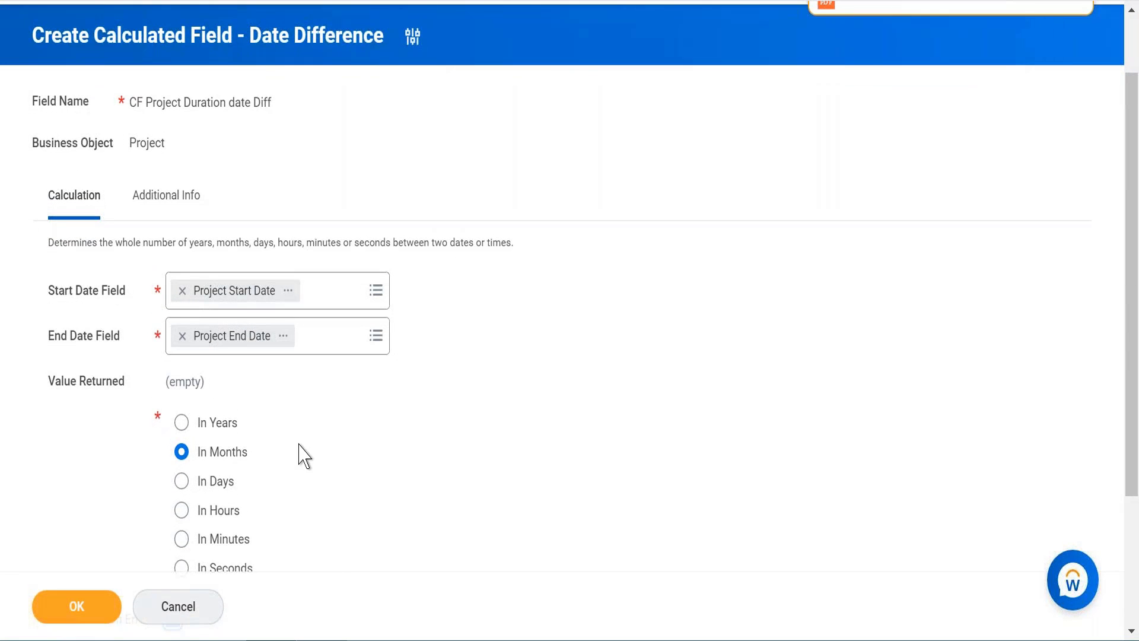
scroll(303, 456, down, 3)
scroll(304, 456, up, 2)
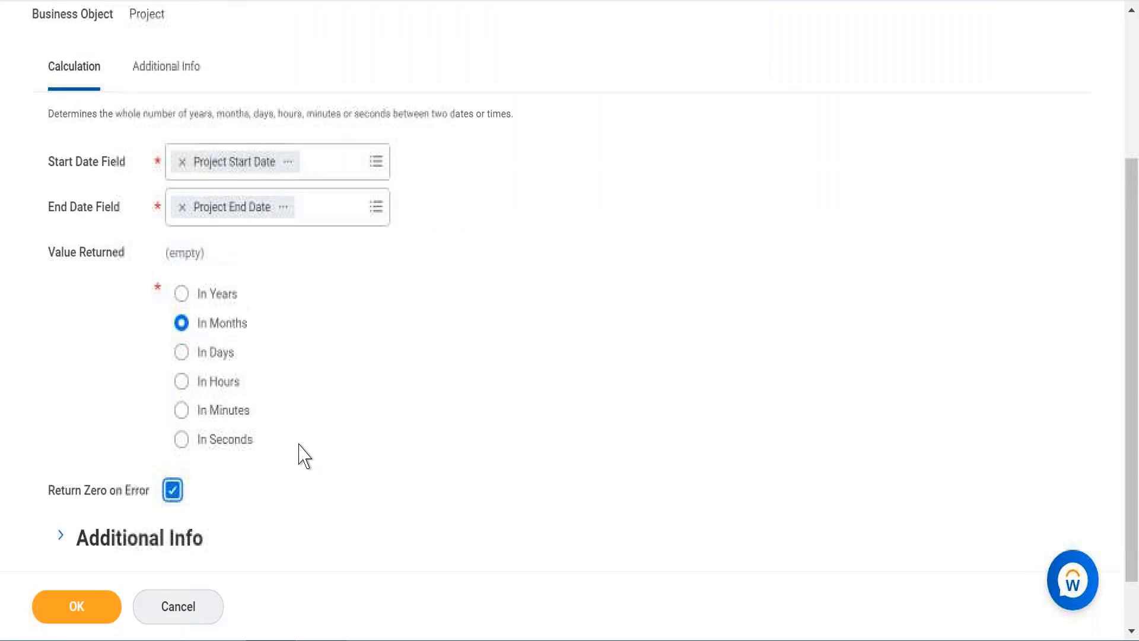
scroll(304, 456, up, 2)
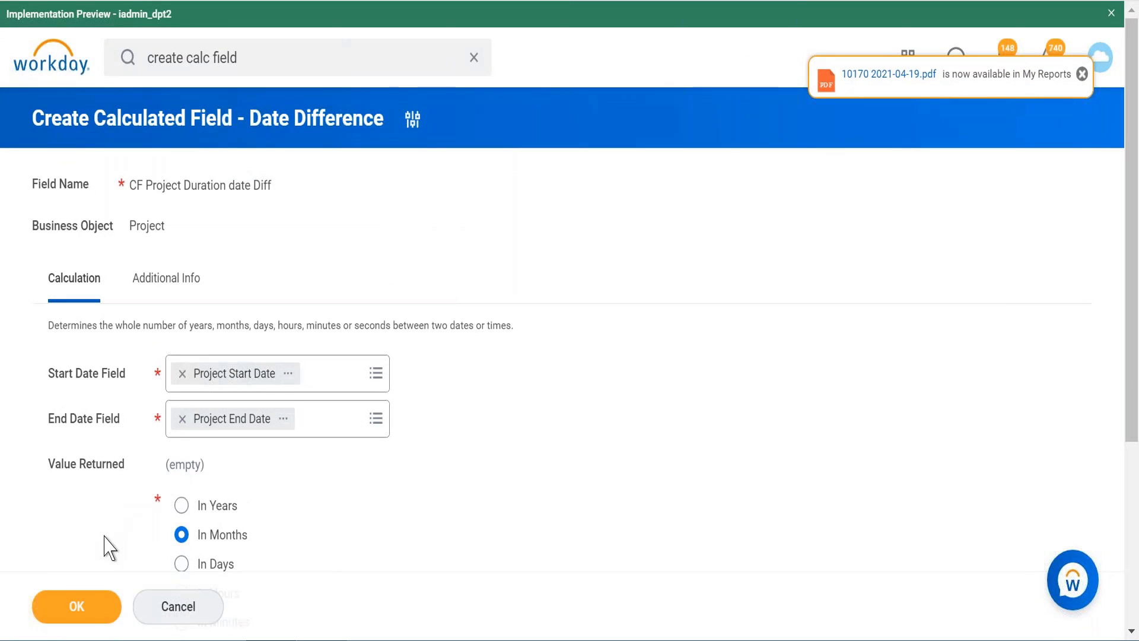
click(79, 612)
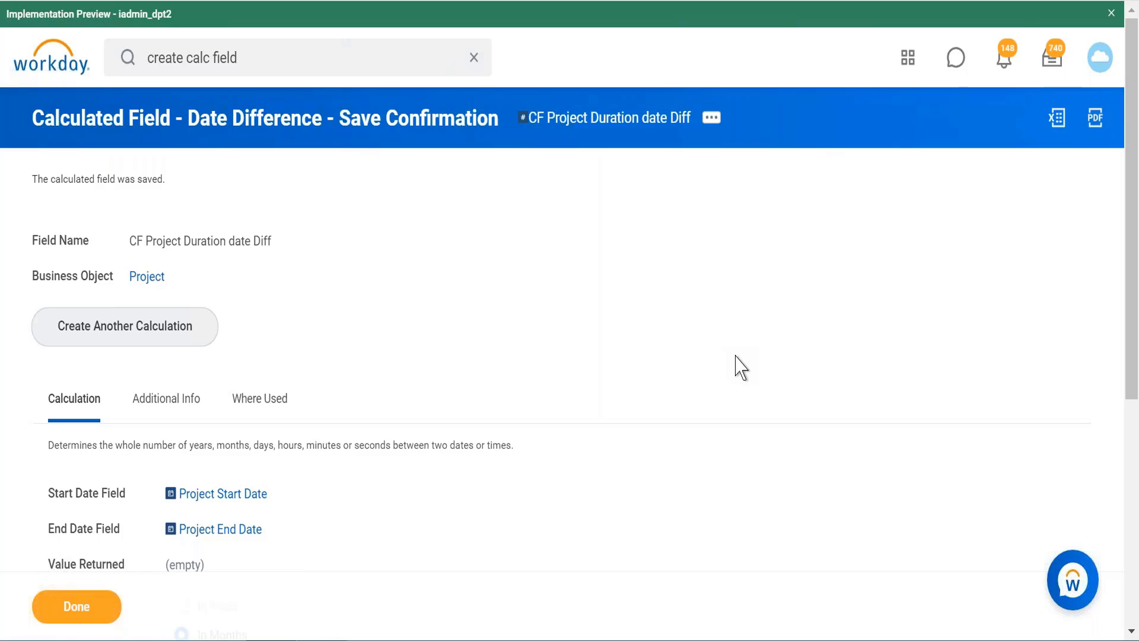
Step: Search again for "create calc field" and open the Create Calculated Field task
click(280, 58)
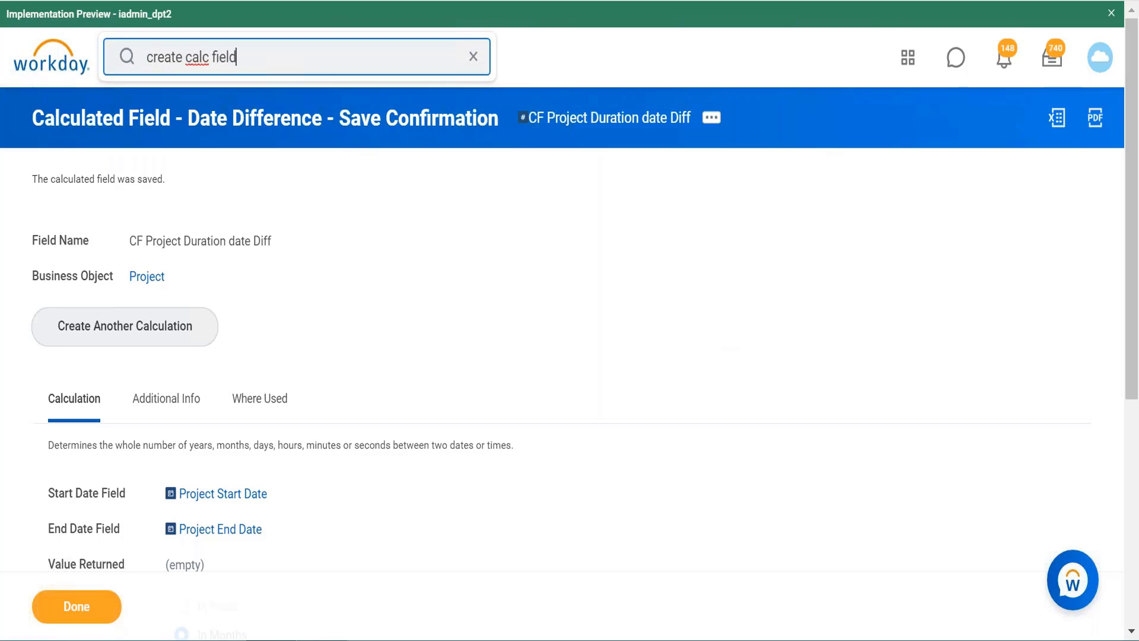
key(Return)
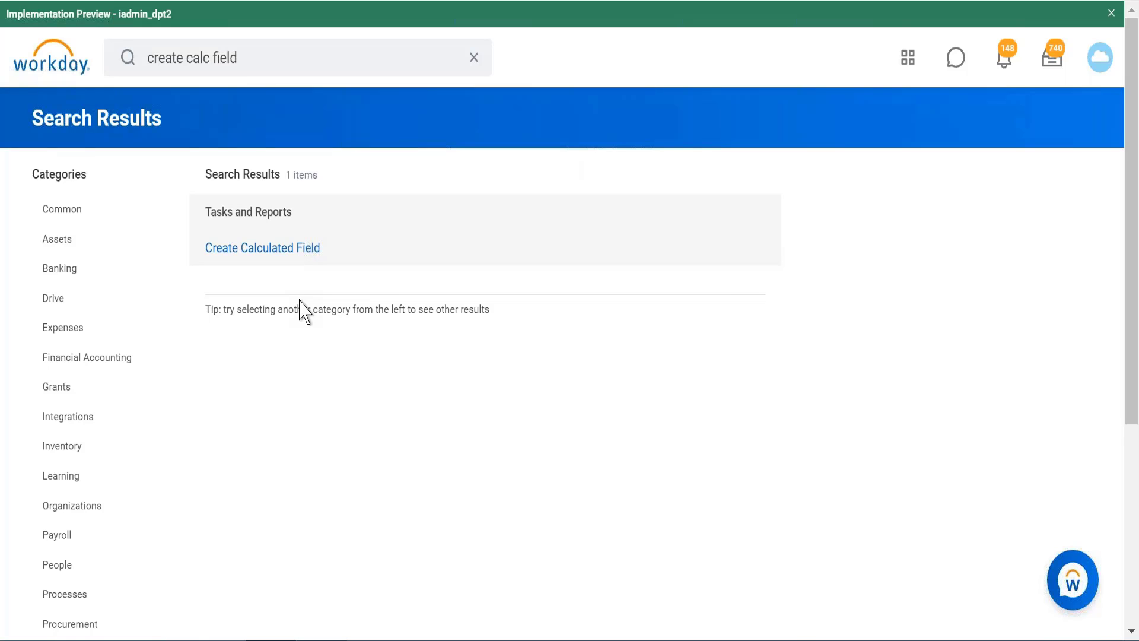
click(304, 250)
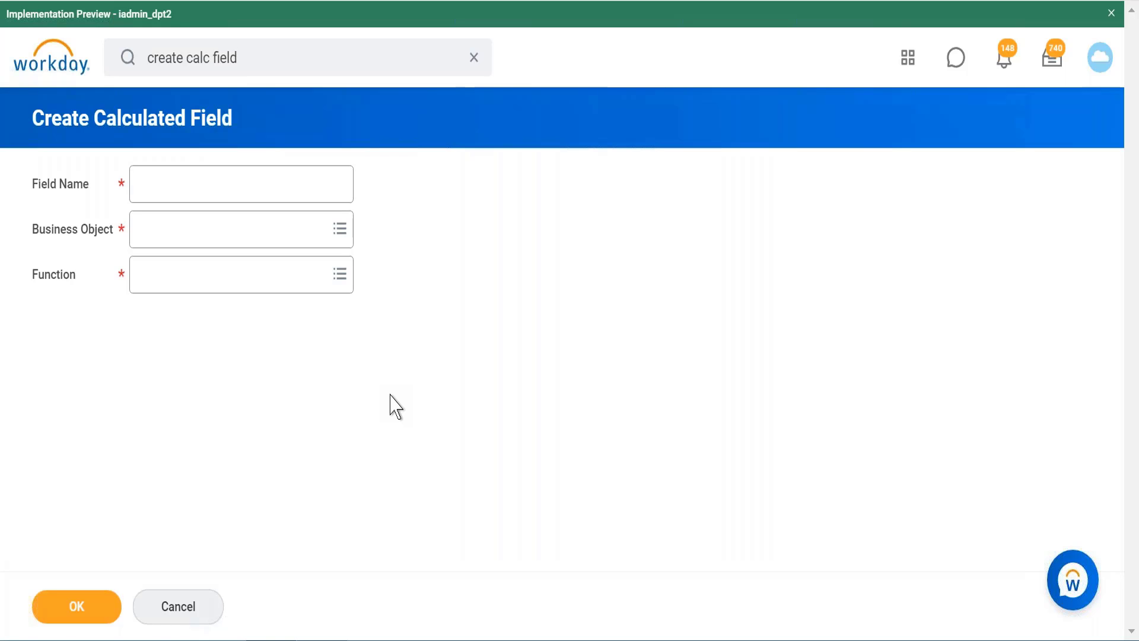
Step: Define the field "CF Last day of 2021 Build date" on Global with the Build Date function and continue to its calculation form
click(282, 246)
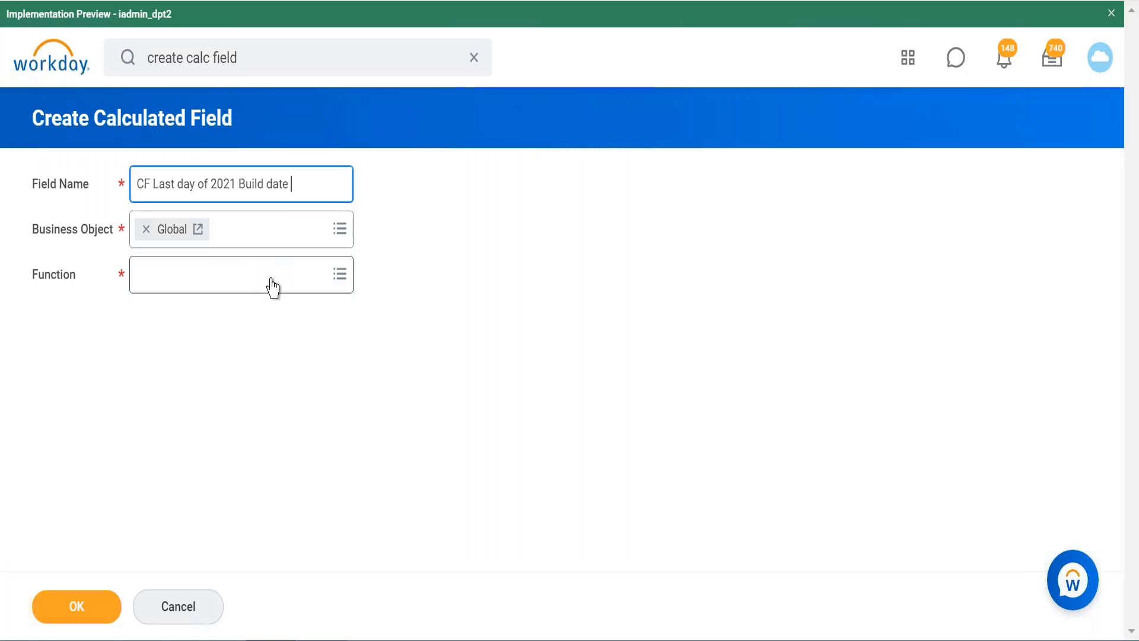
click(272, 289)
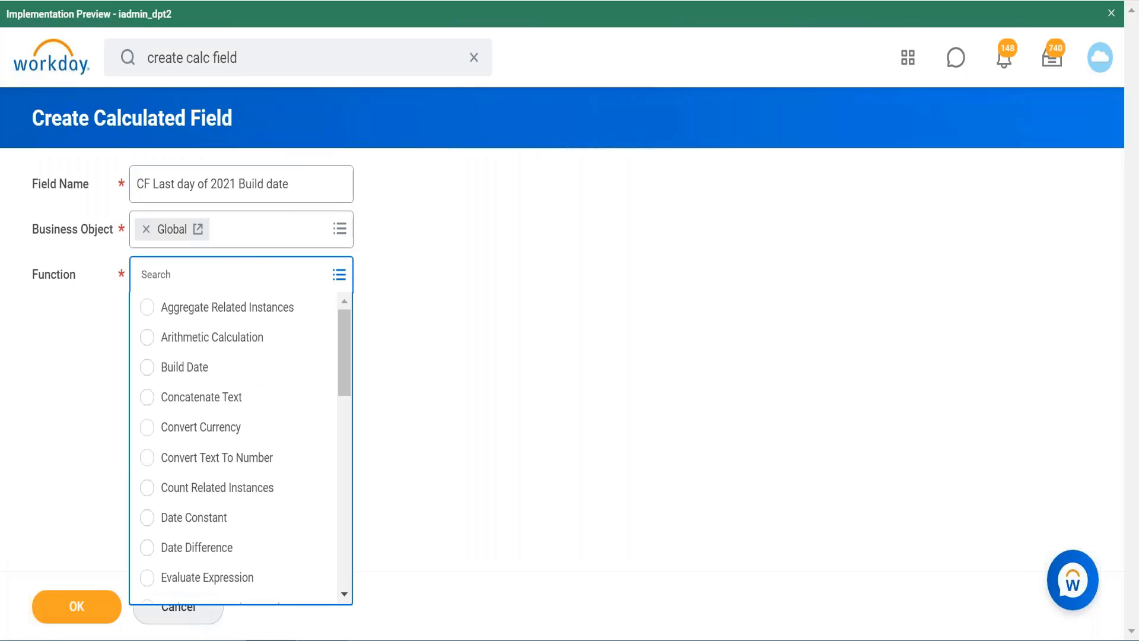
text(build dayte)
key(Return)
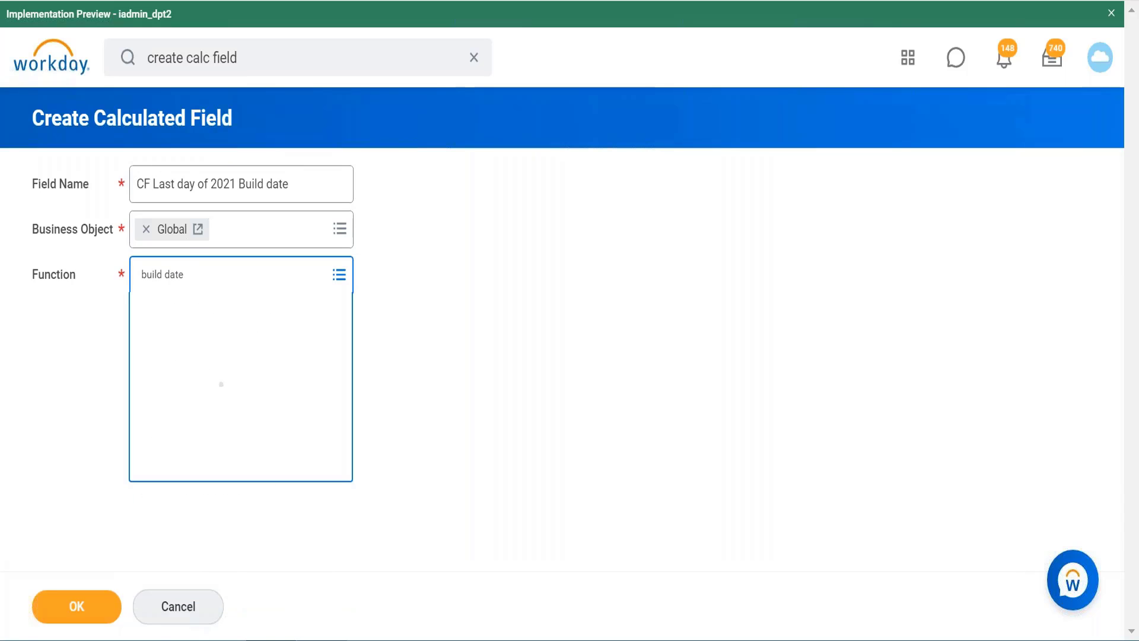
click(78, 606)
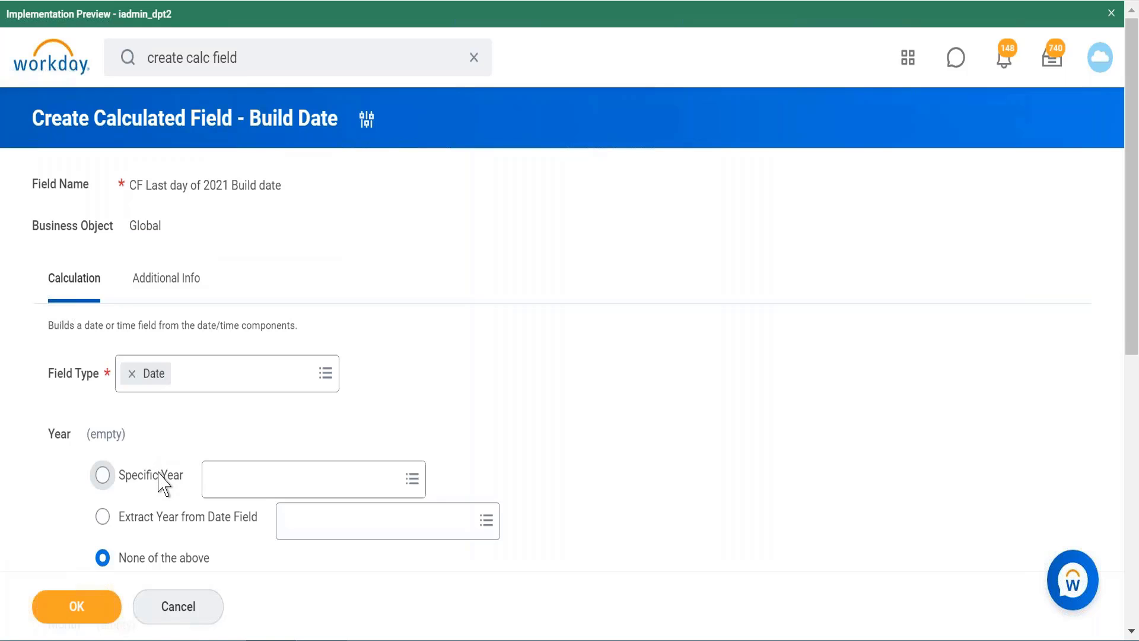
Step: Set the Year of the build date to Specific Year 2021
click(162, 484)
click(275, 476)
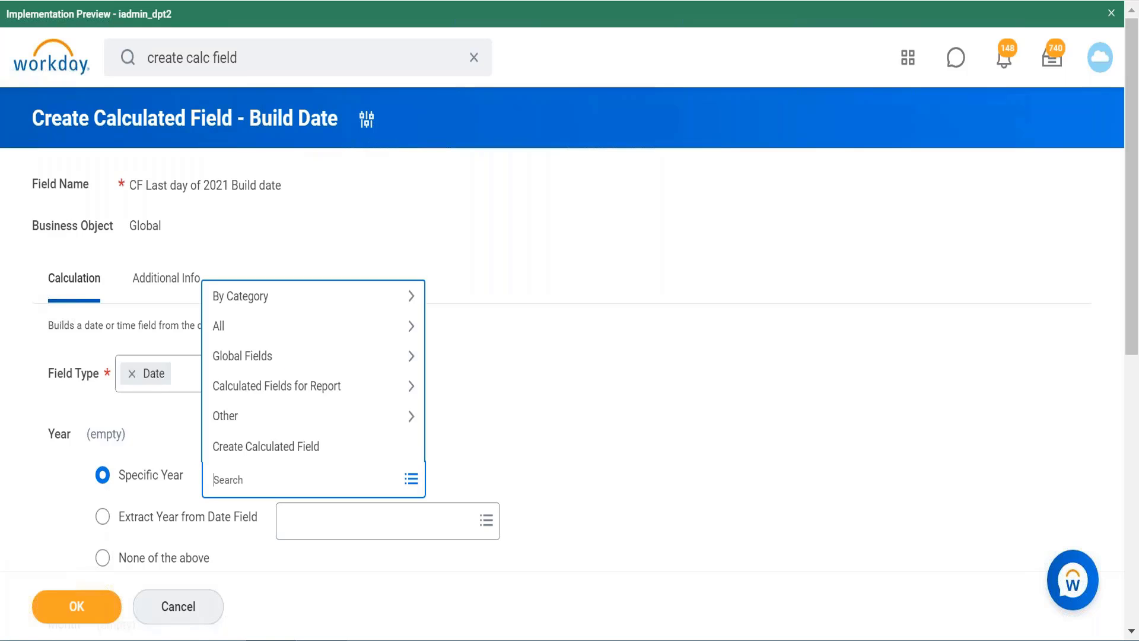
text(2021)
key(Return)
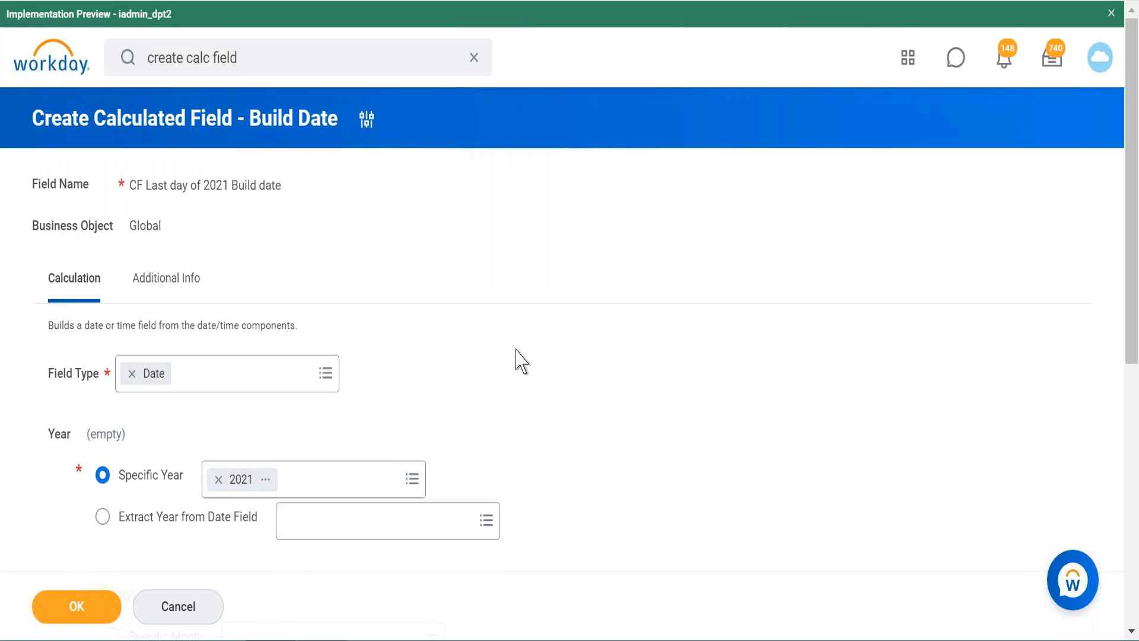
Step: Try to extract the year from a date field by searching for "hire date"
scroll(522, 362, down, 3)
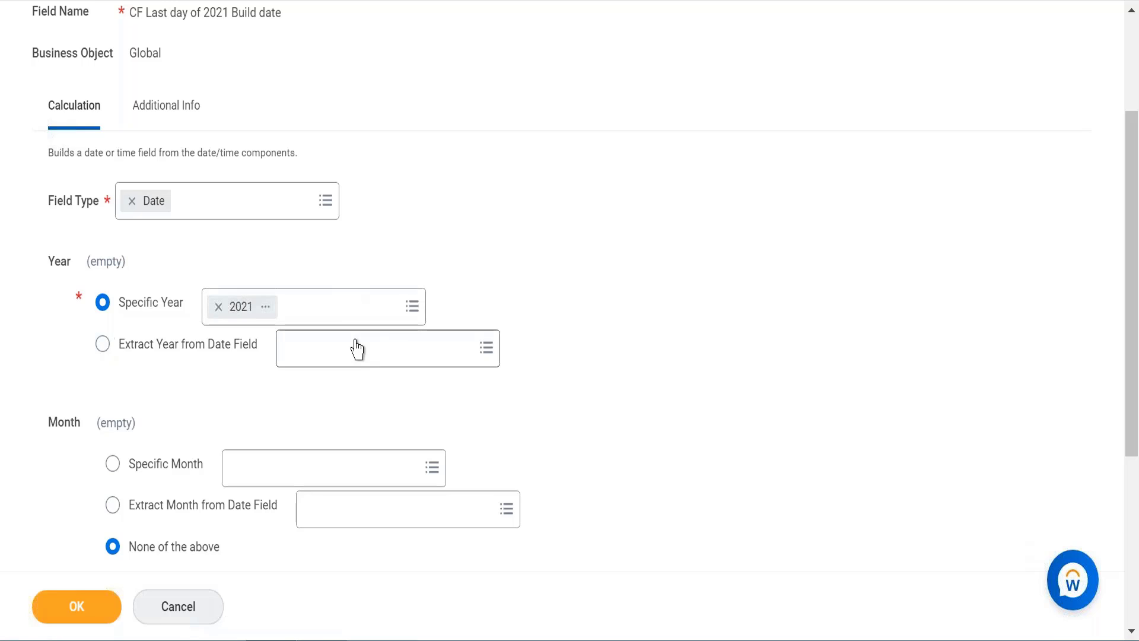
click(102, 345)
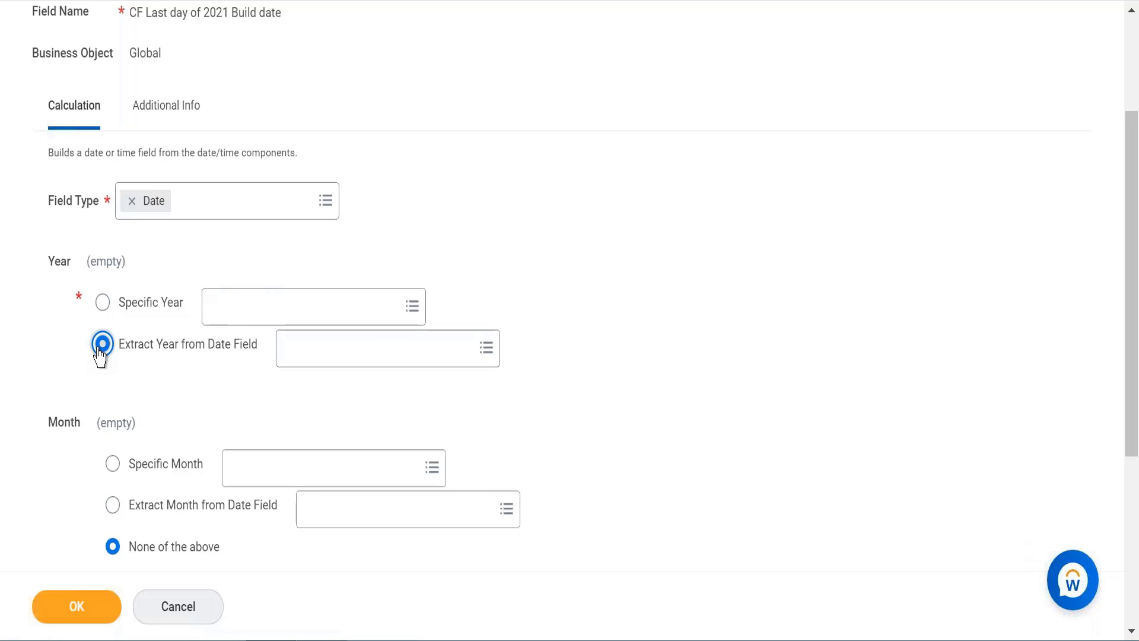
click(338, 353)
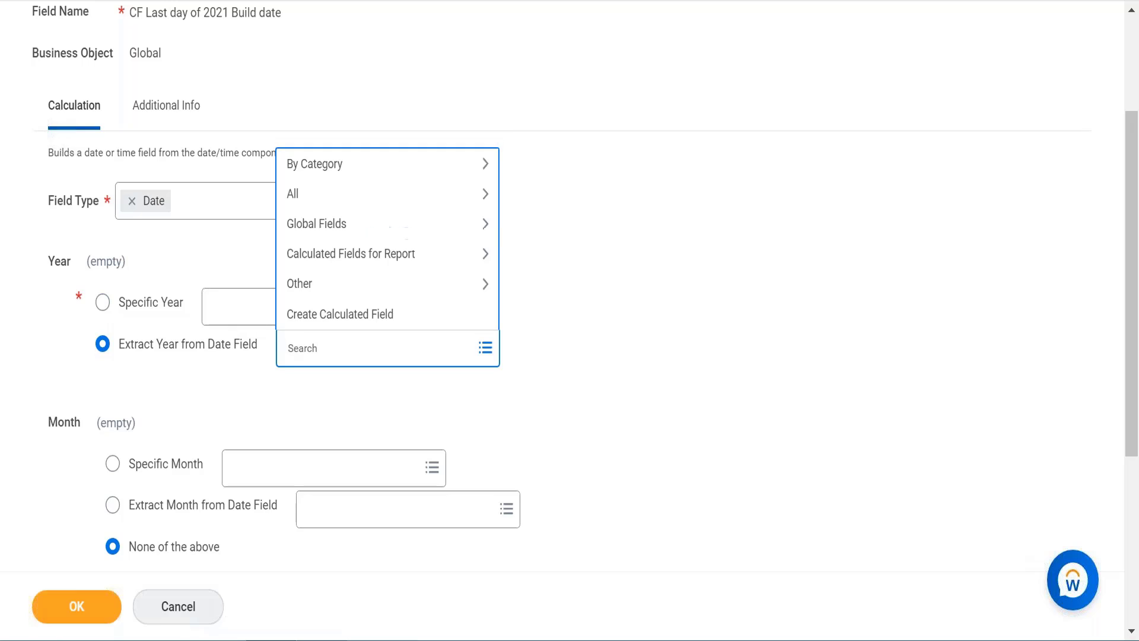
text(hire date)
key(Return)
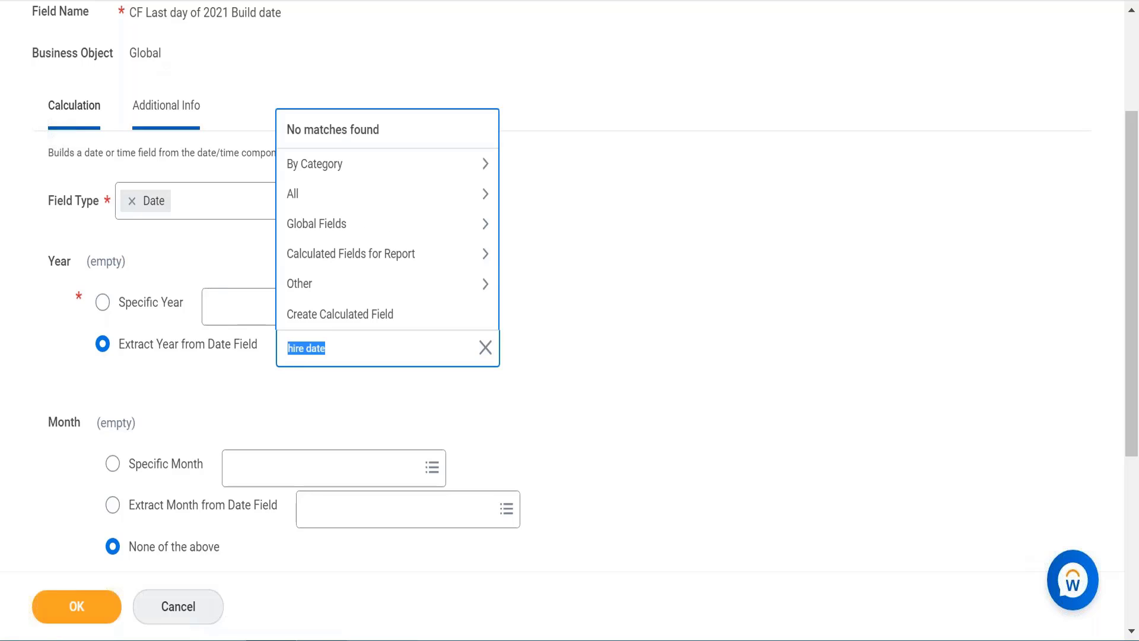
click(219, 58)
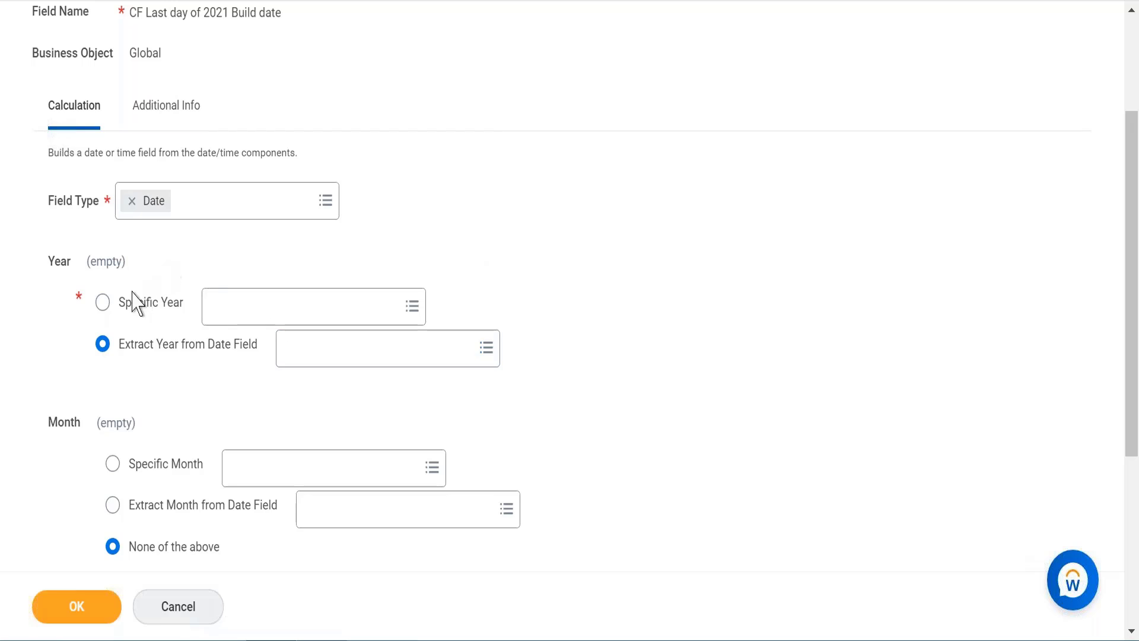
Step: Switch the Year back to Specific Year and choose 2021
click(102, 302)
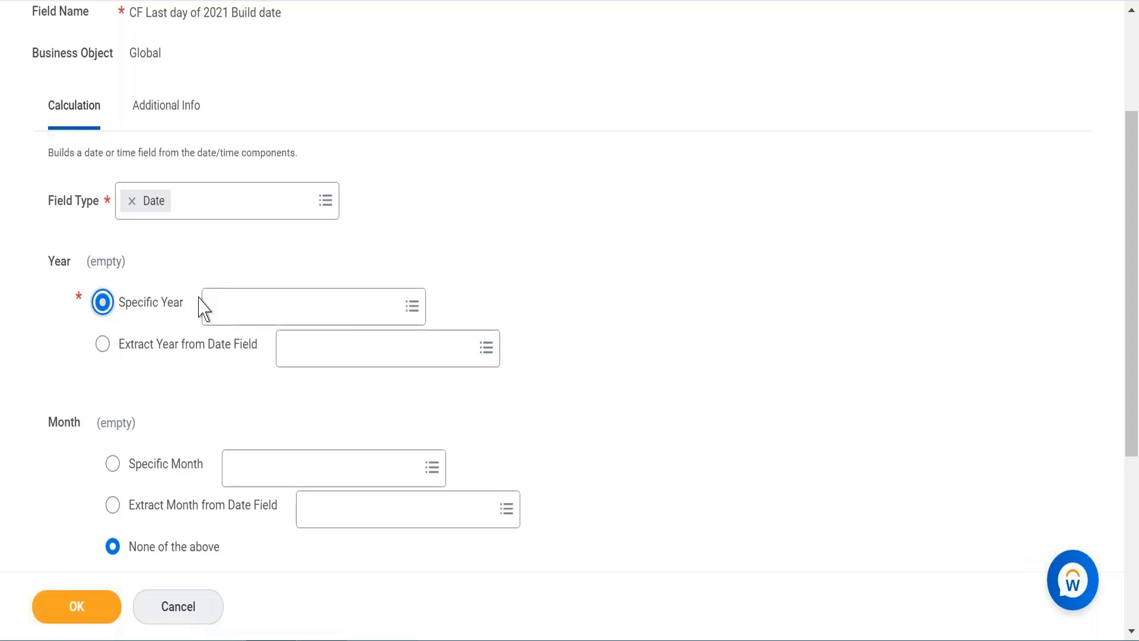
click(270, 315)
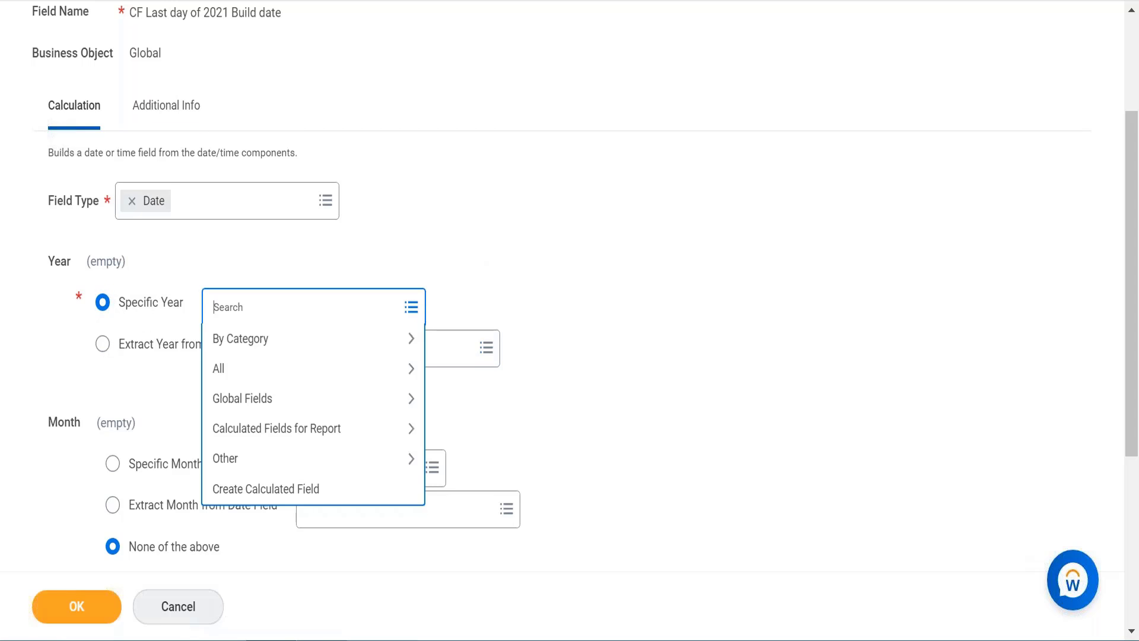
text(2021)
key(Return)
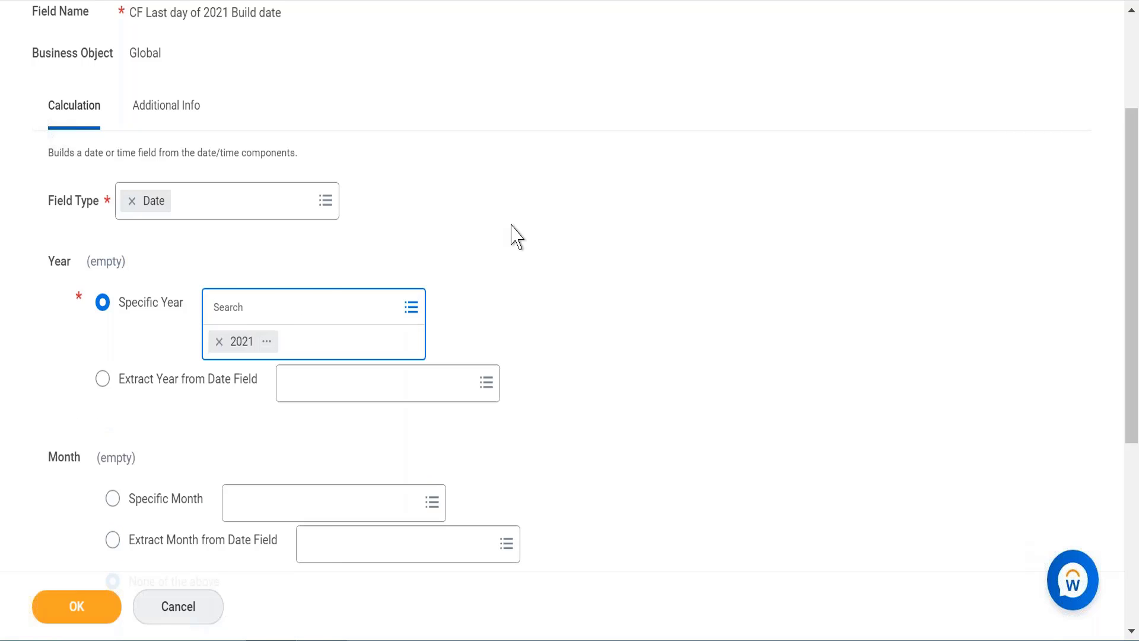
Step: Set the Month to Specific Month and choose 12 from the numeric global fields
scroll(514, 236, down, 5)
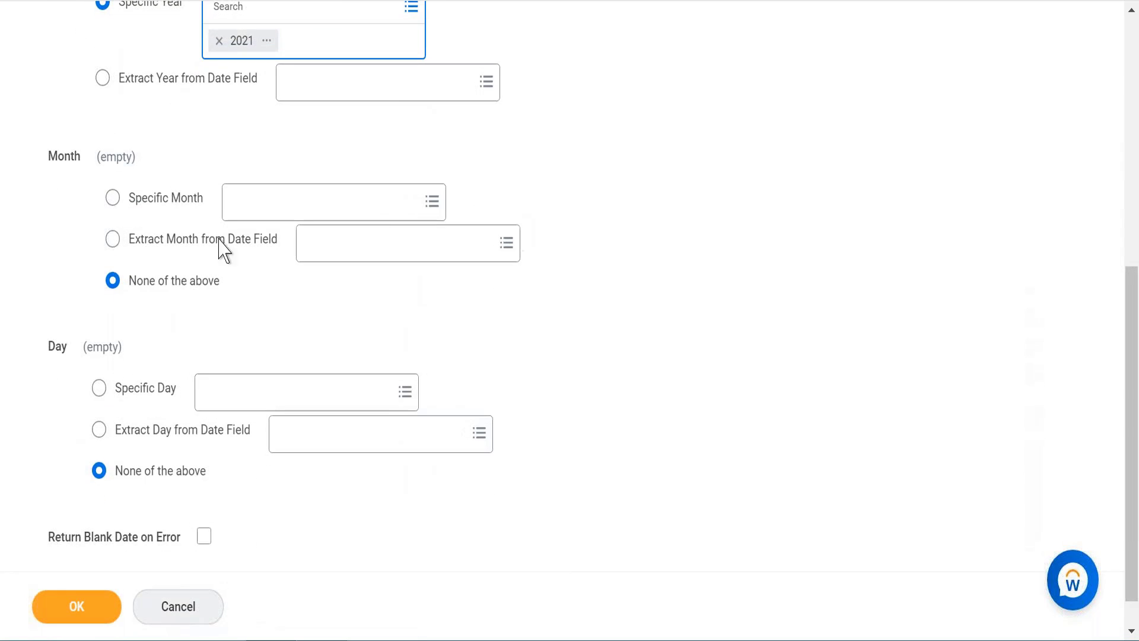
scroll(156, 206, down, 1)
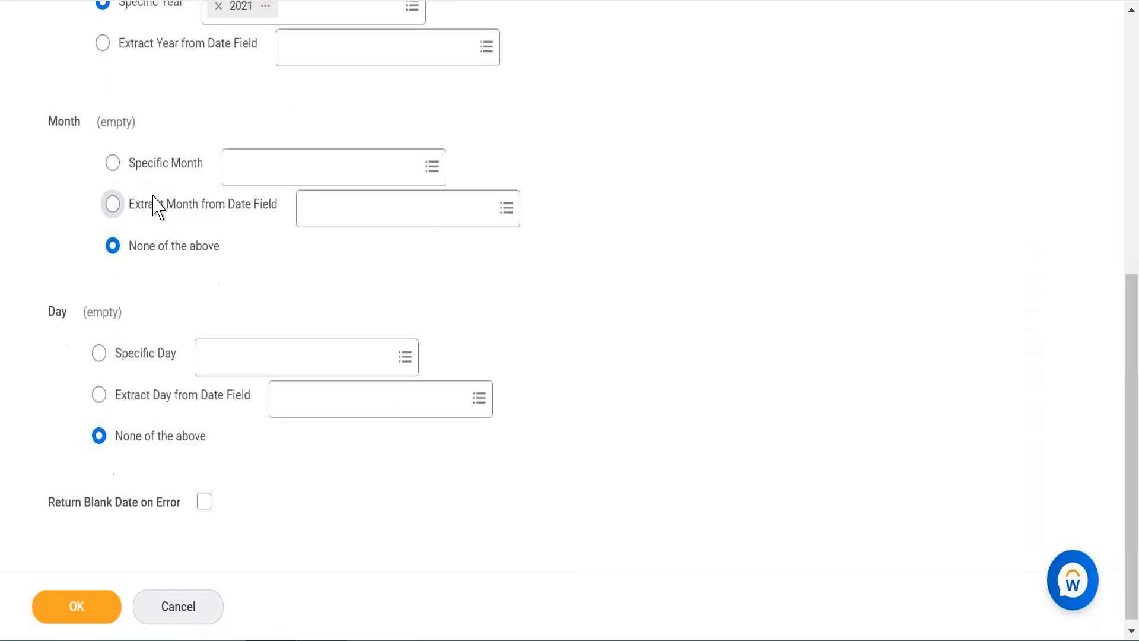
click(113, 164)
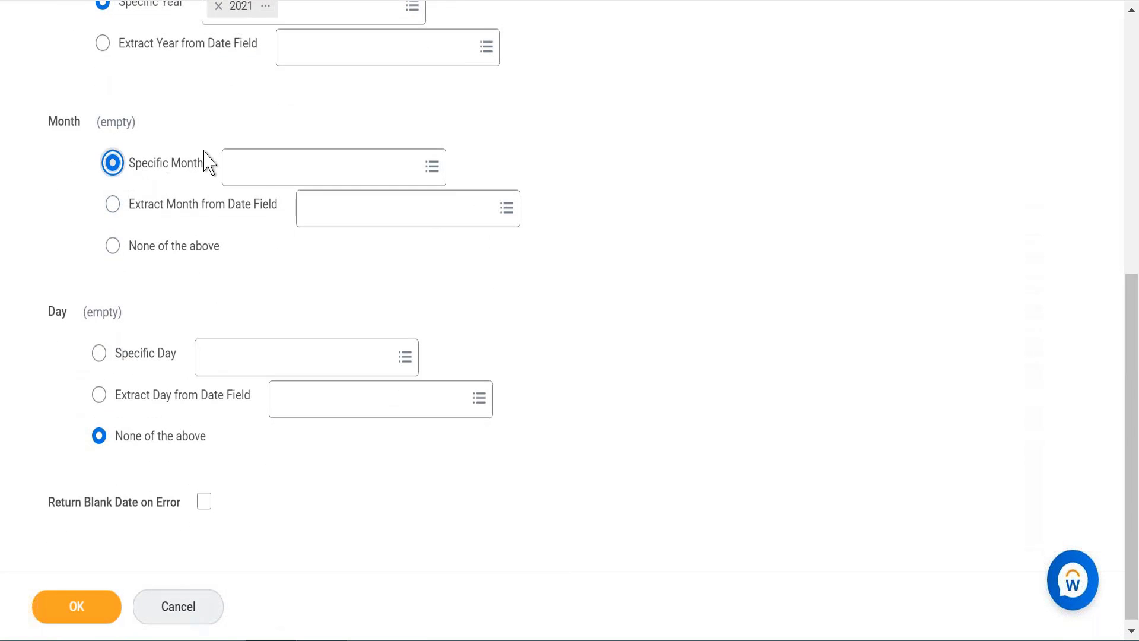
click(301, 179)
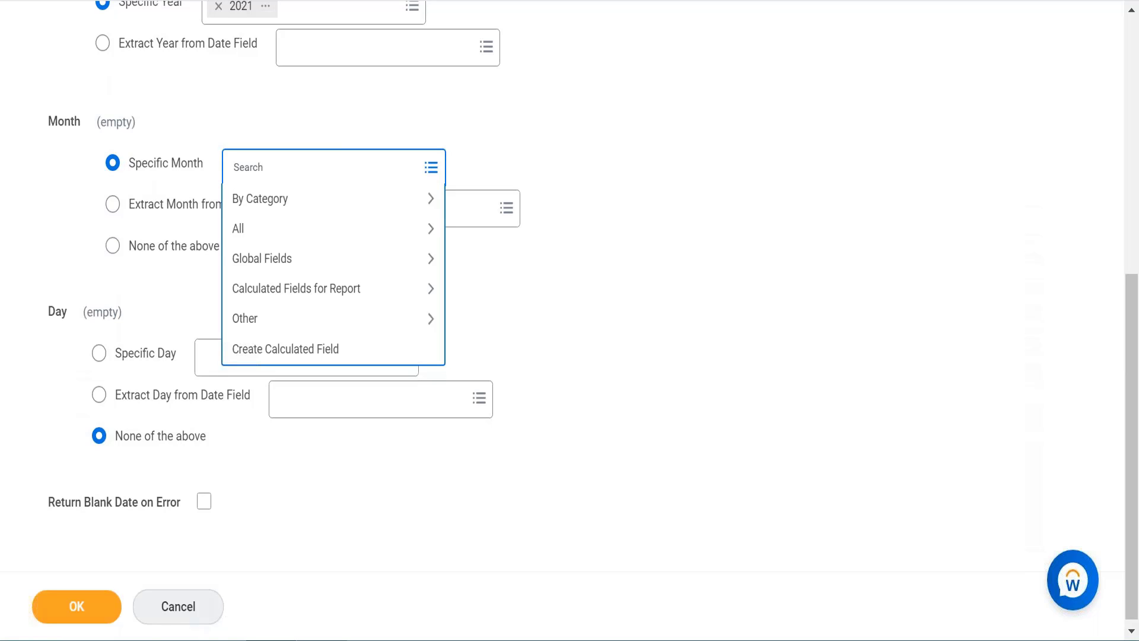
click(272, 269)
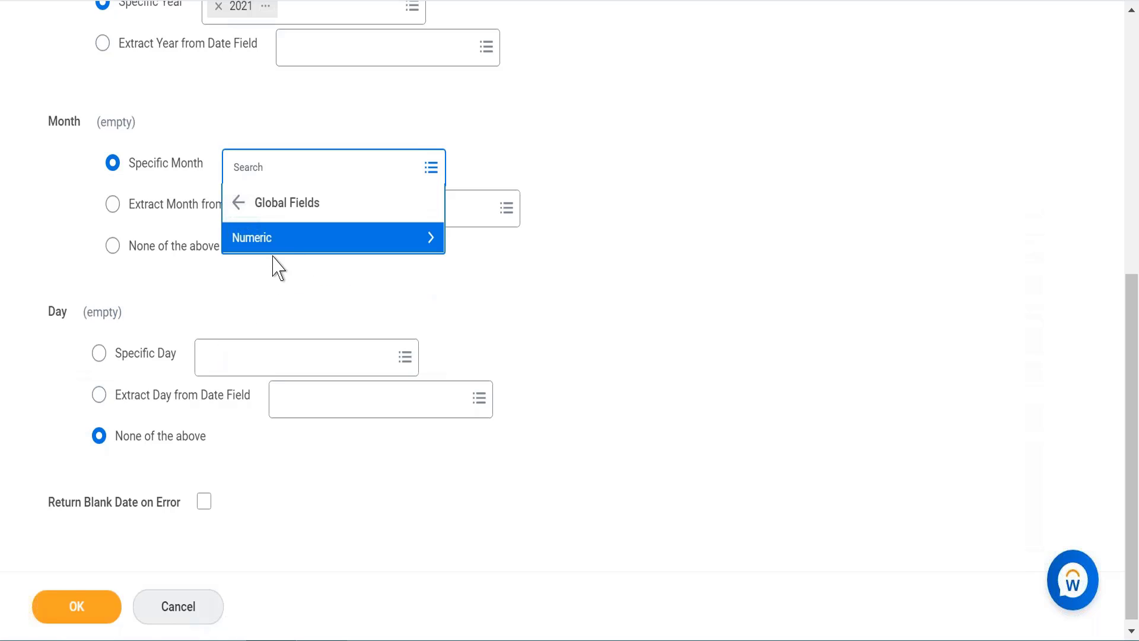
click(298, 251)
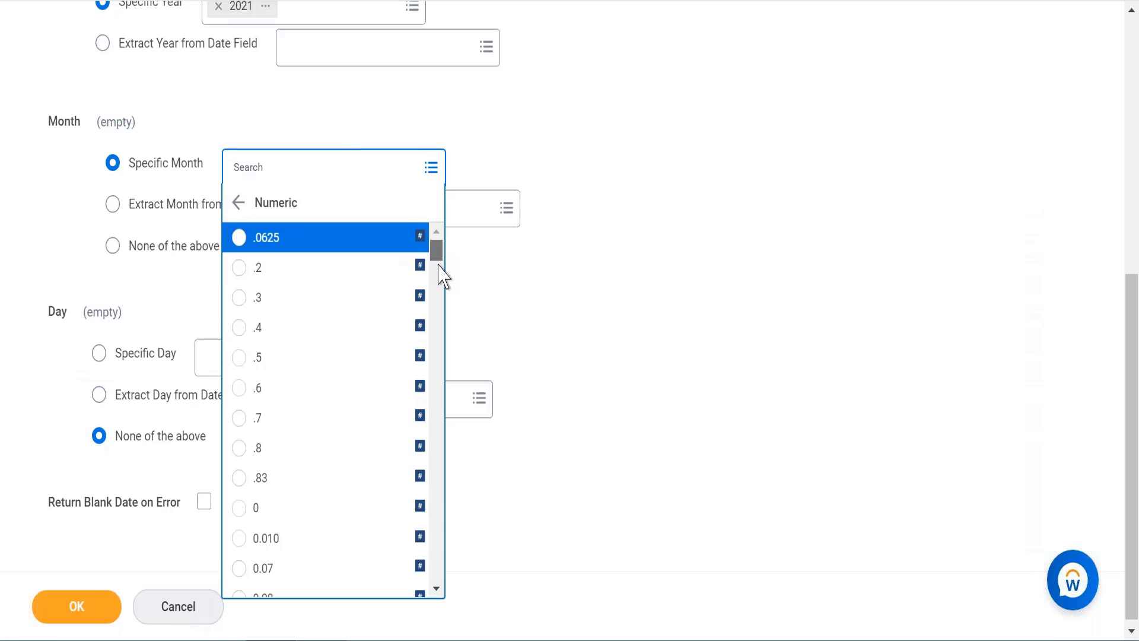
drag(438, 252, 446, 310)
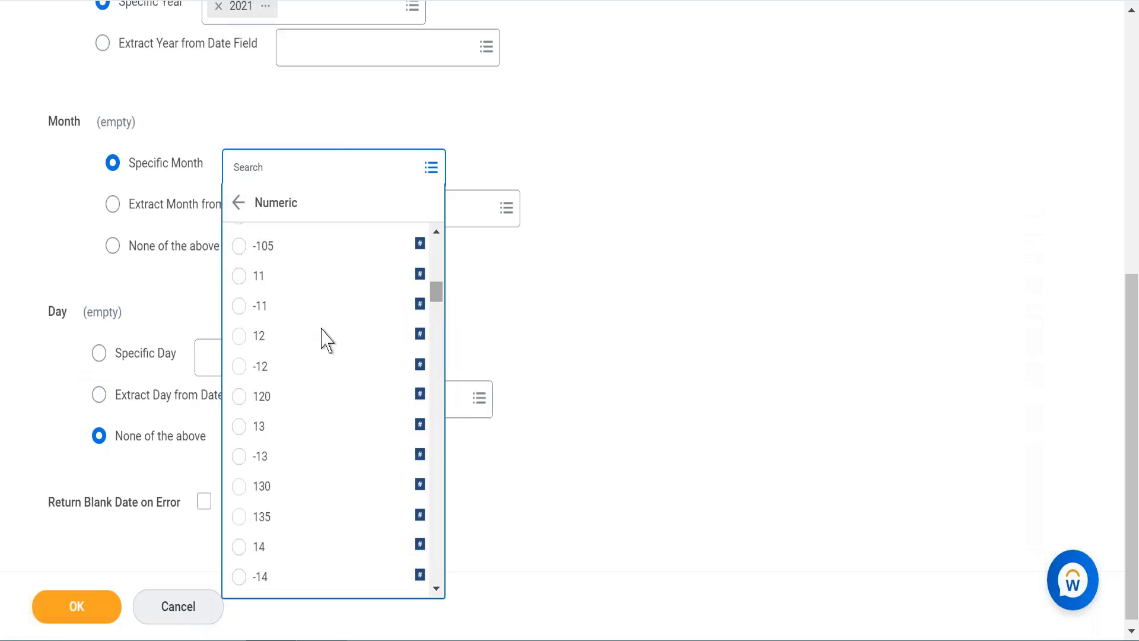
click(298, 342)
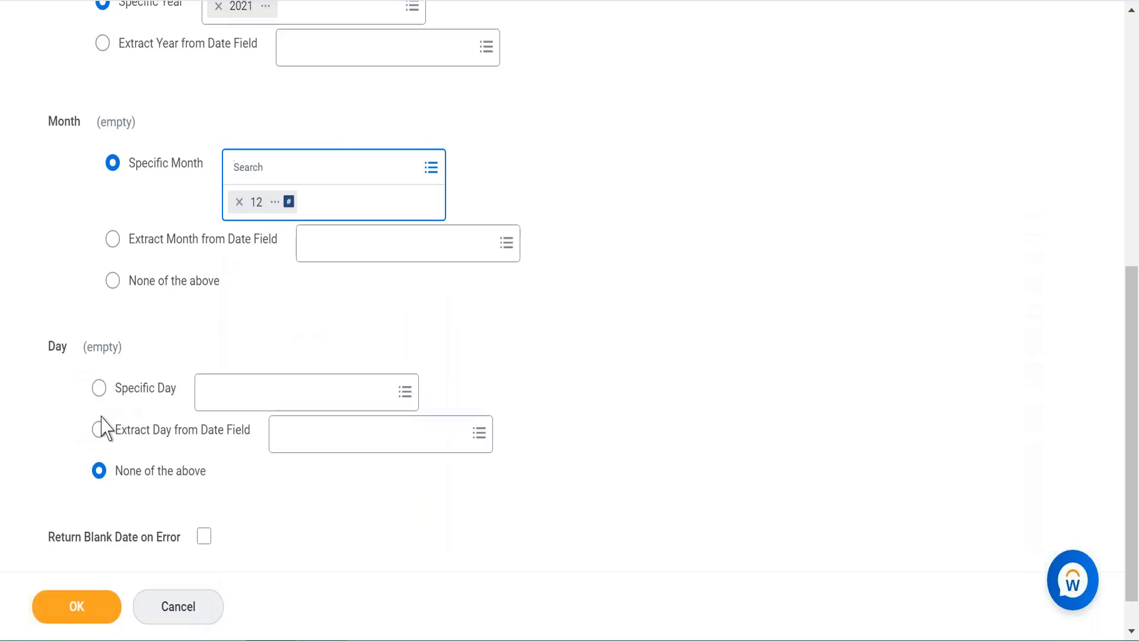
Step: Set the Day to Specific Day and choose 31 from the numeric global fields
click(98, 350)
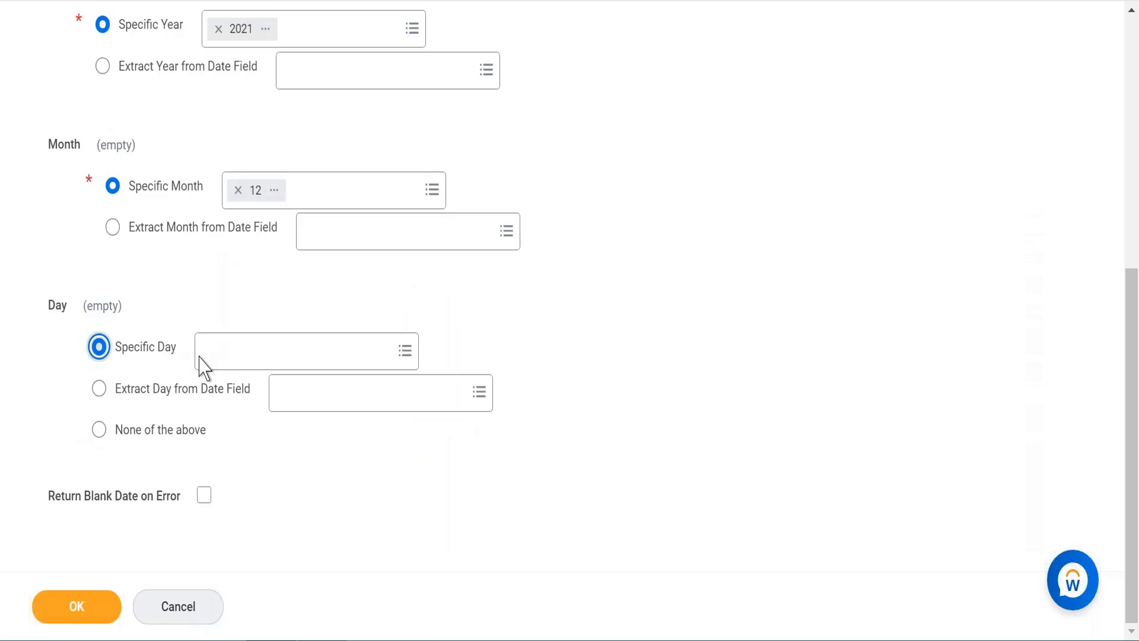
click(248, 364)
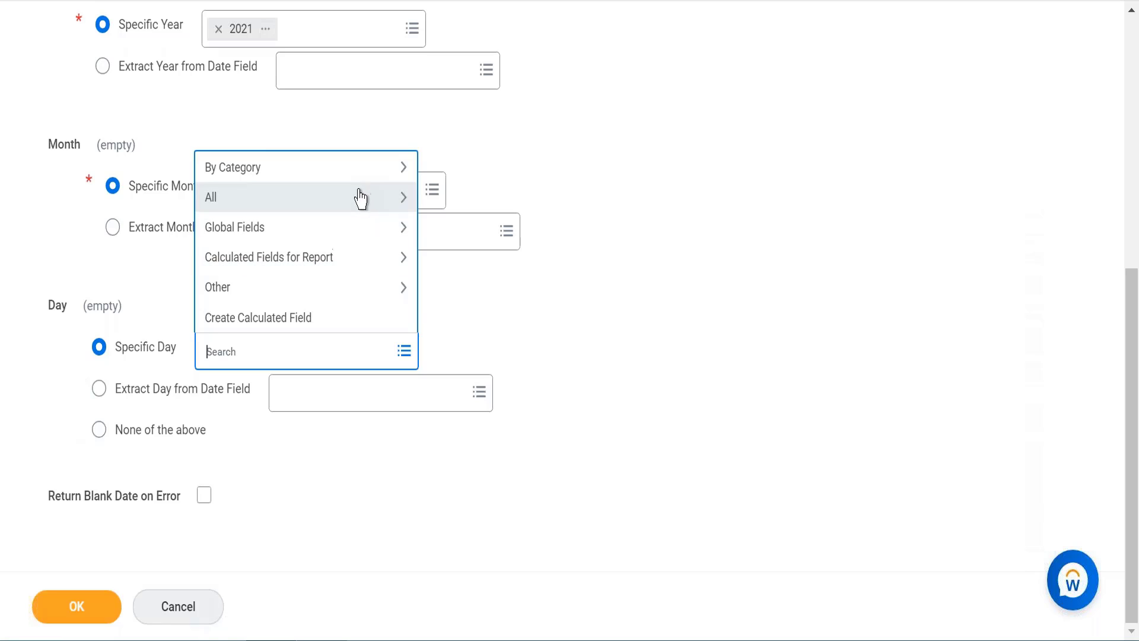
click(412, 228)
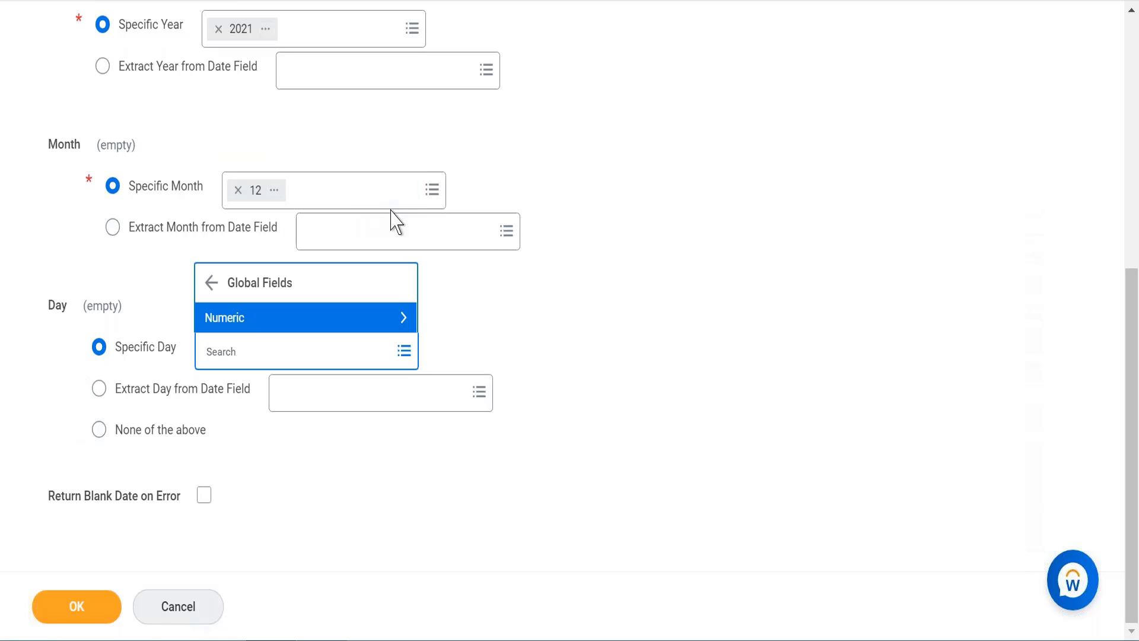
click(387, 319)
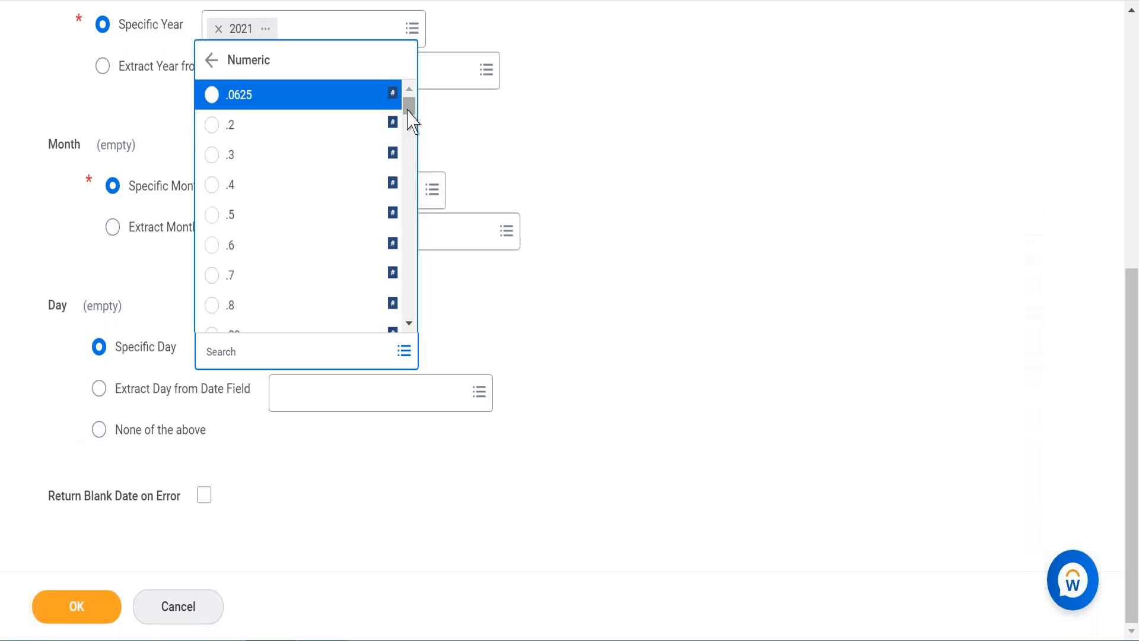
drag(408, 111, 411, 247)
click(240, 180)
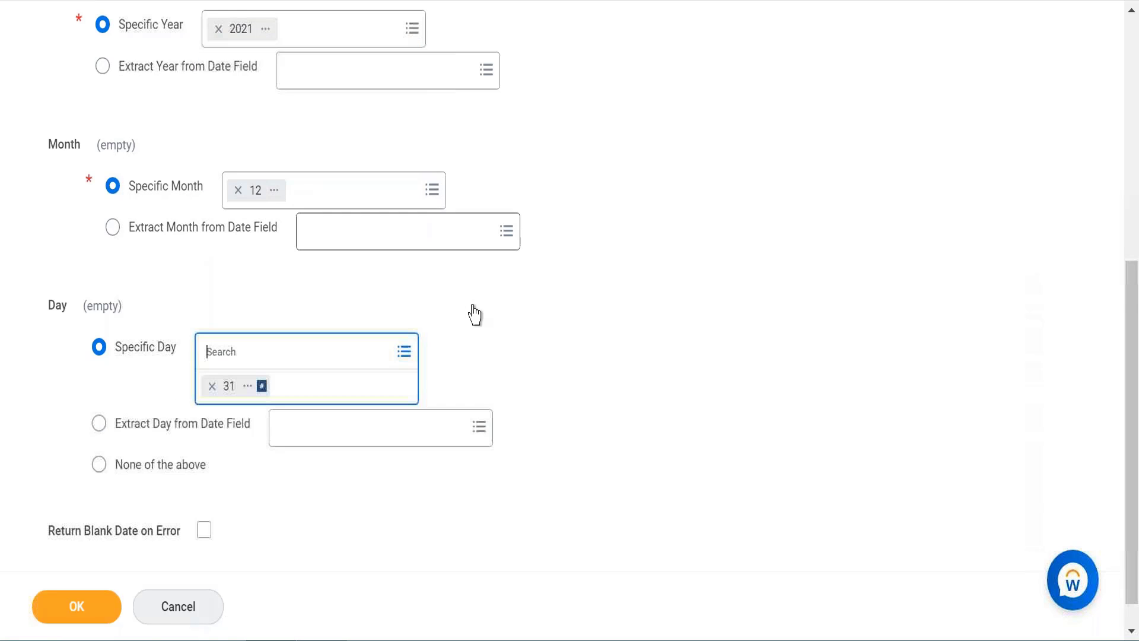
Step: Enable Return Blank Date on Error and save the build date field
click(544, 349)
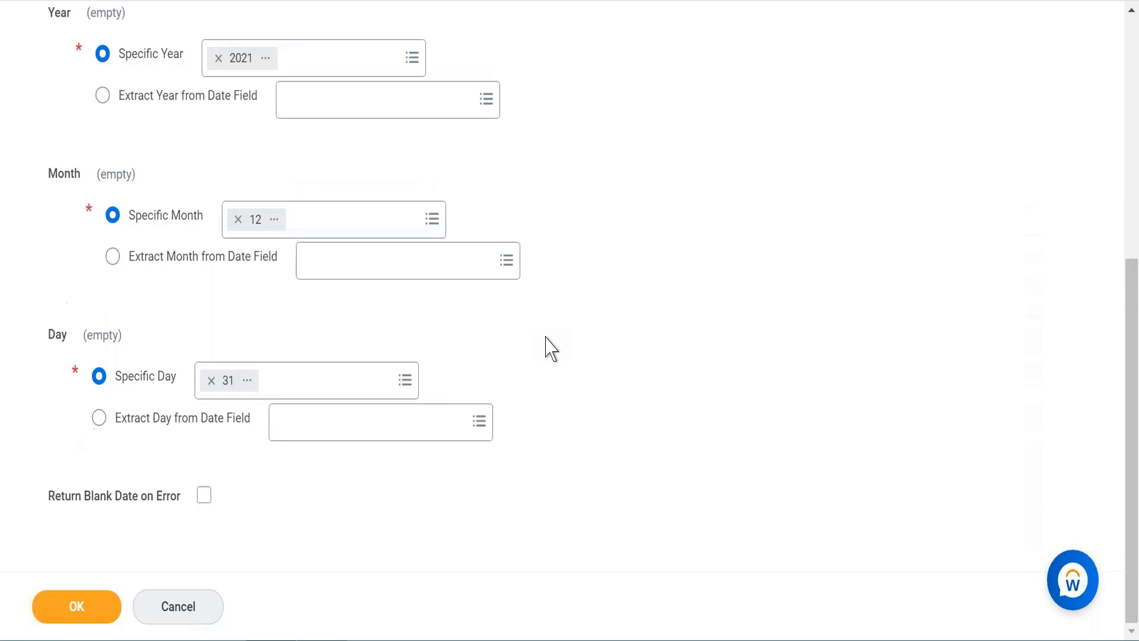
click(204, 496)
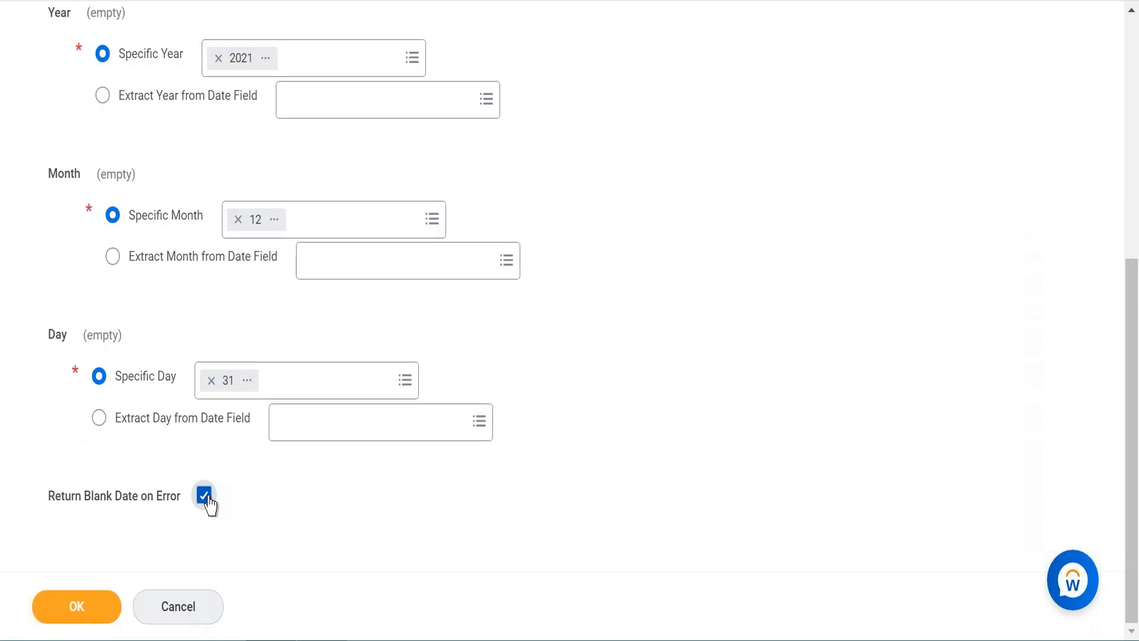
click(100, 614)
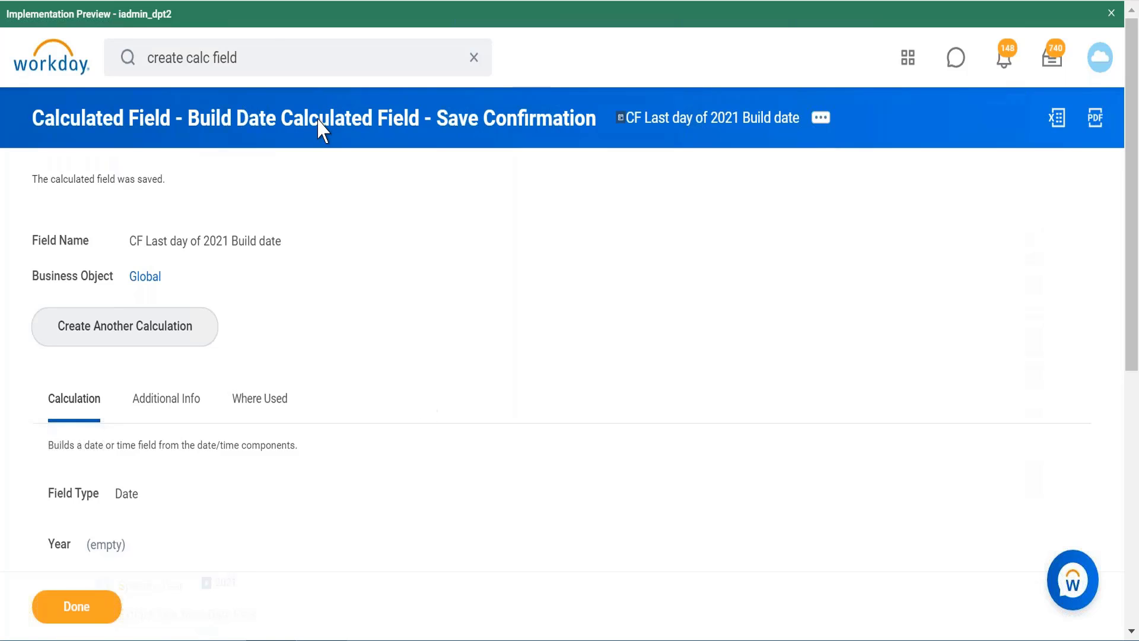
Step: Search again for the "create calc field" task
click(268, 56)
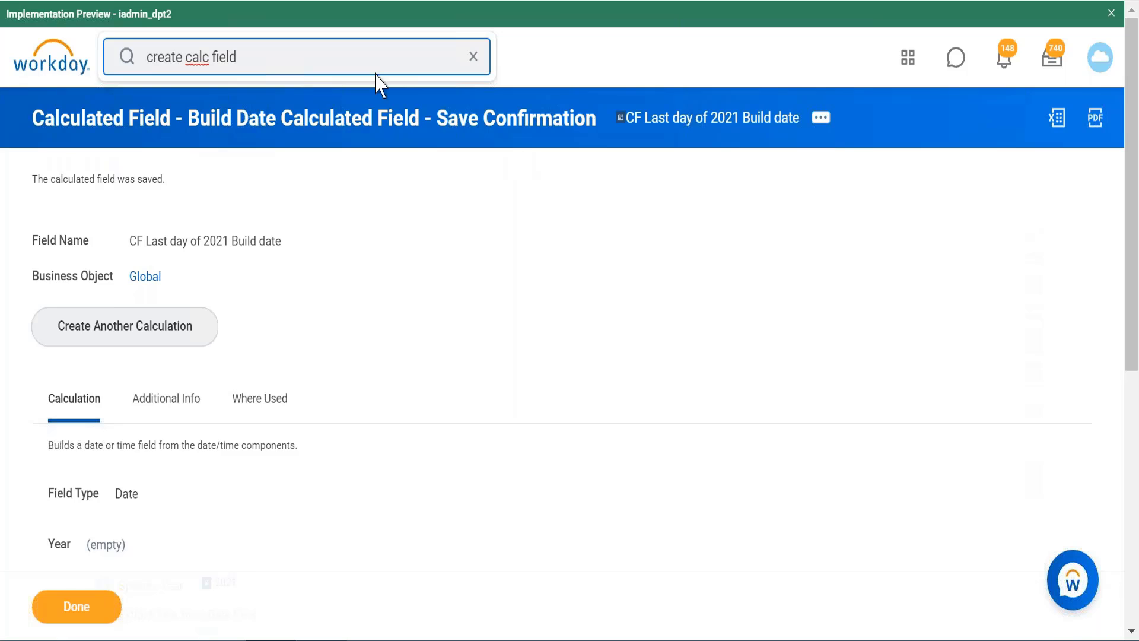
key(Return)
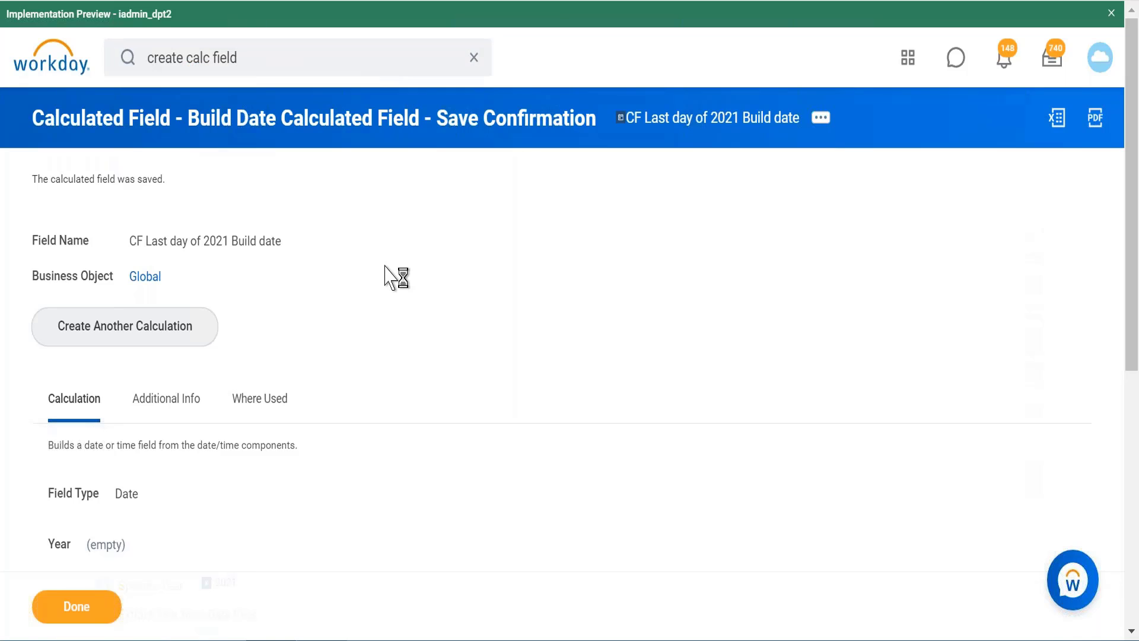
Step: Switch to the Notepad++ notes and add a line reading mm/dd/yyyy below the completion date
click(350, 639)
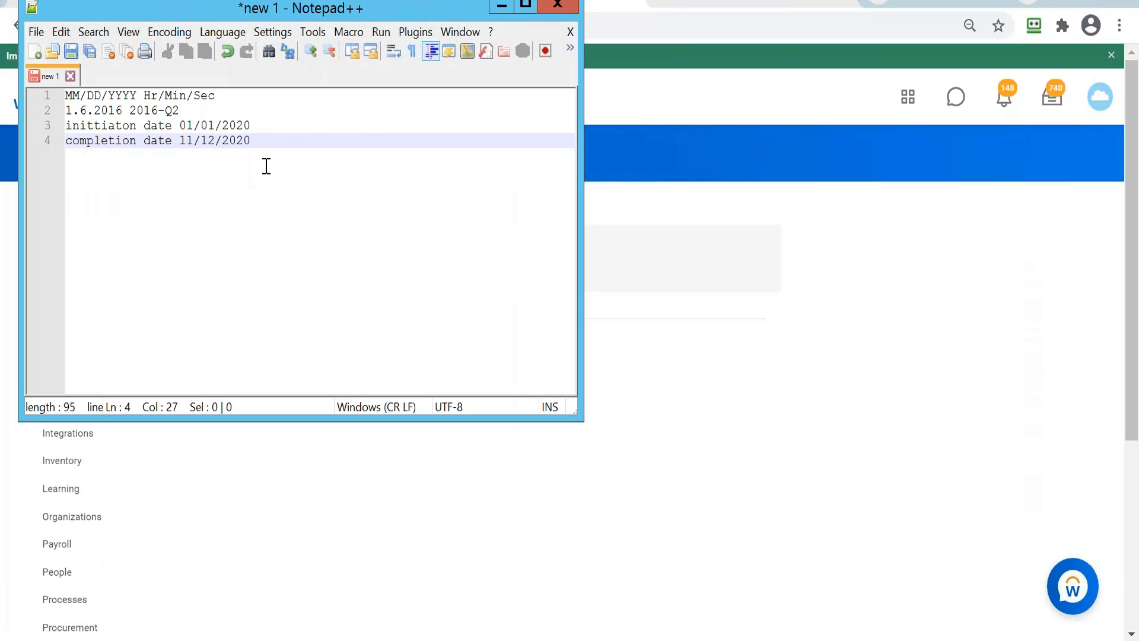
key(Return)
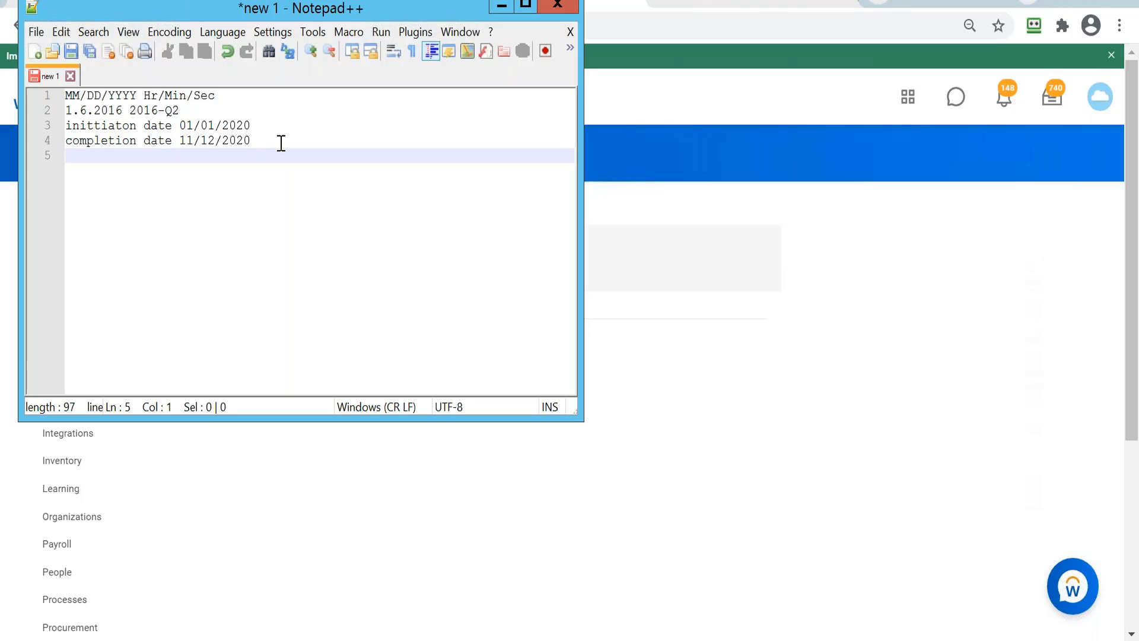
text(mm/dd/yyy)
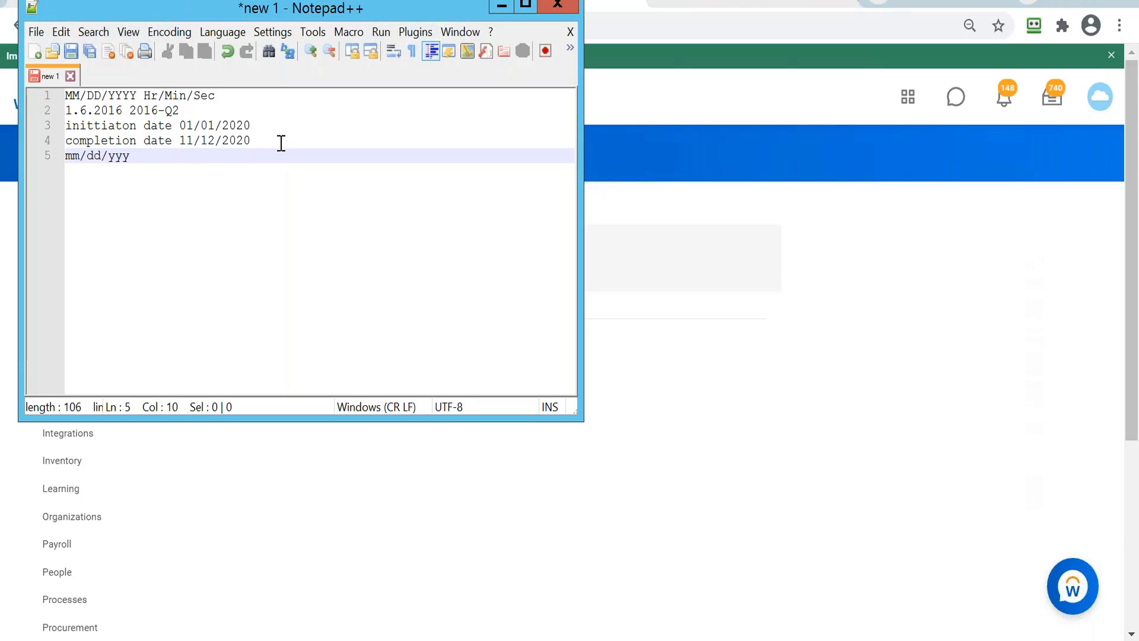
text(y)
key(Return)
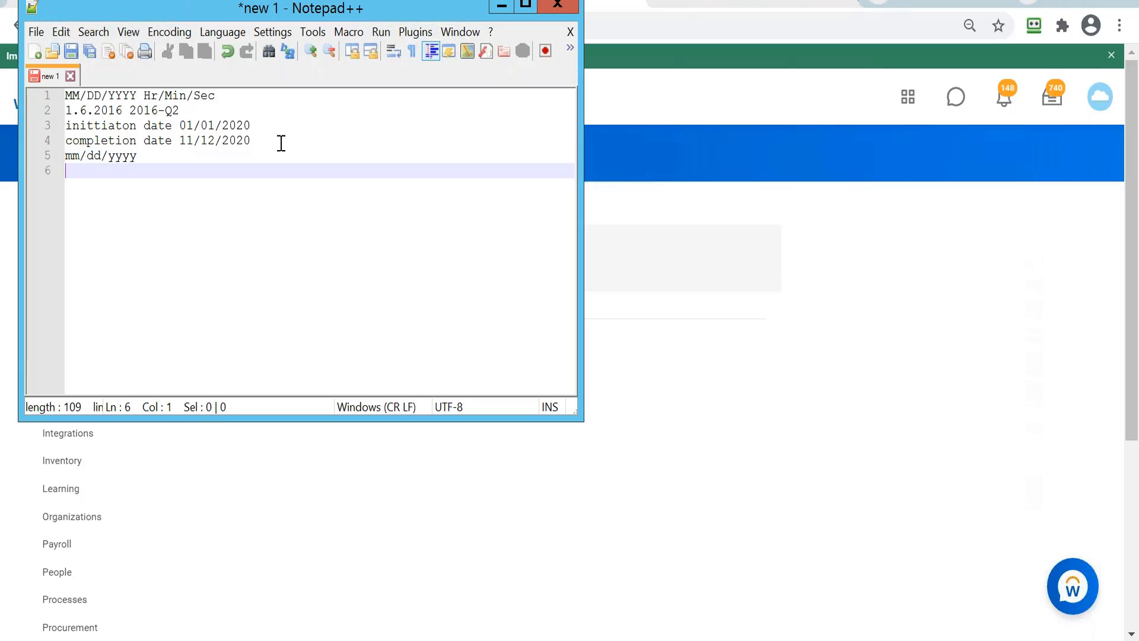
Step: Add the format mm/01/yyyy on the line below mm/dd/yyyy
text(mm/01/yyy)
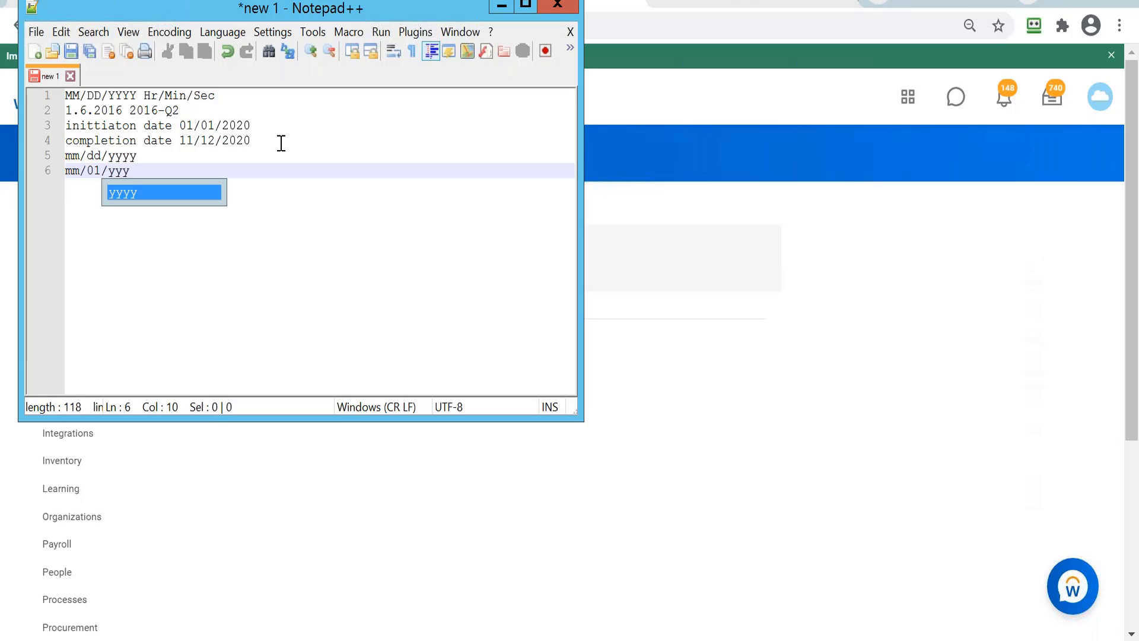
text(y)
Step: Append the example date 04/04/2021 to the mm/dd/yyyy line and 04/01/2021 to the mm/01/yyyy line
click(197, 157)
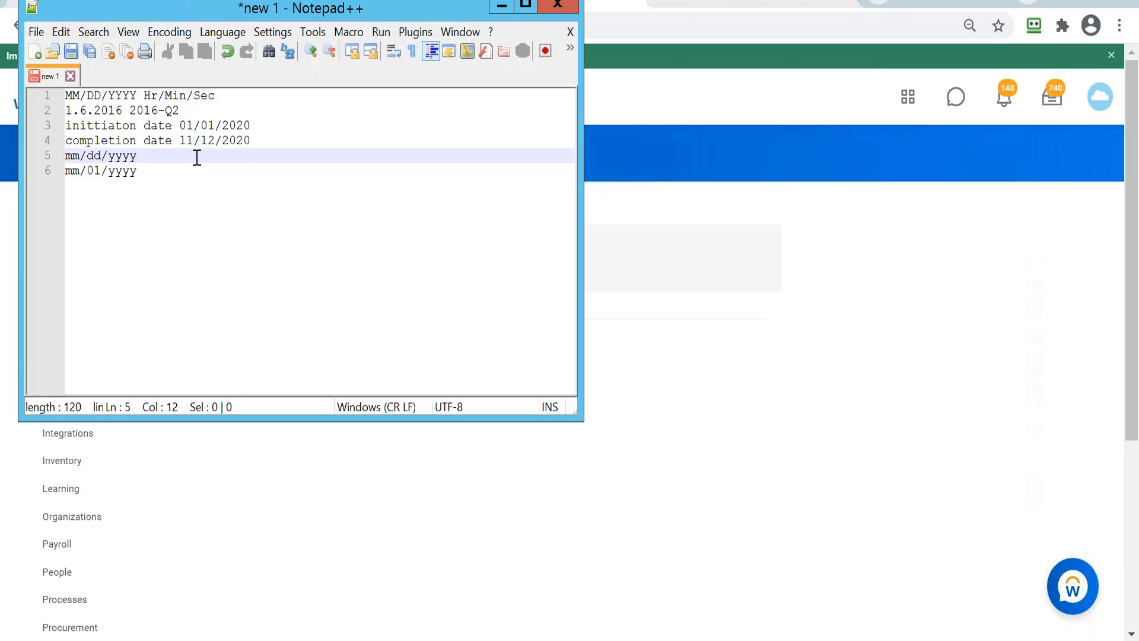
text(04/04/2021)
click(172, 170)
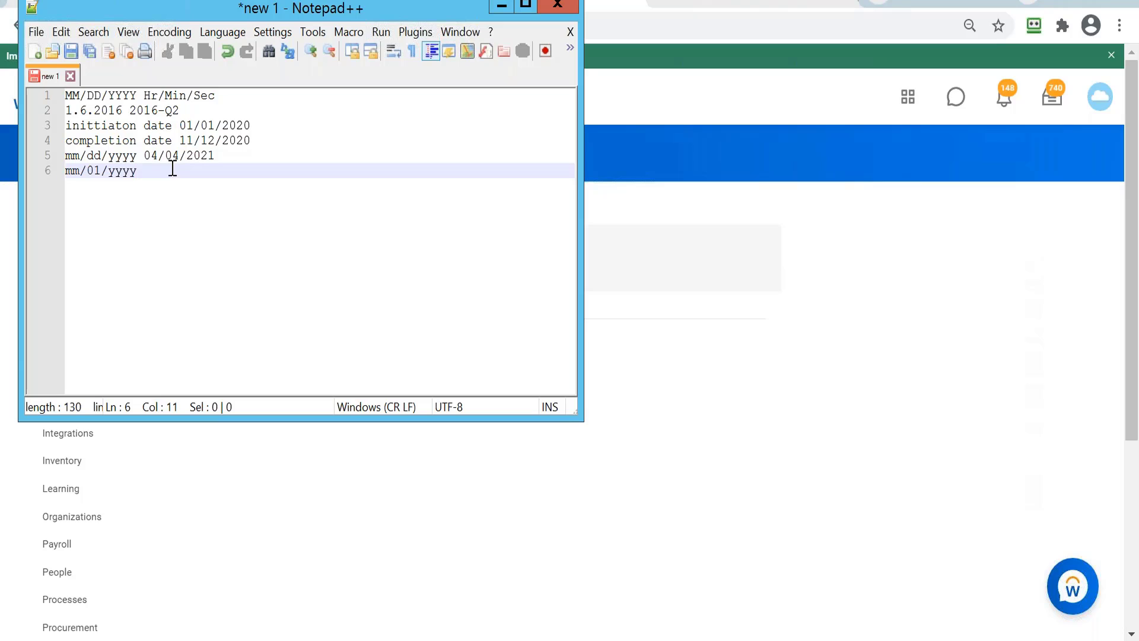
text(04/01/2021)
Step: Switch back to Workday and start a new calculated field named "CF first day of report effective month"
click(502, 7)
click(278, 248)
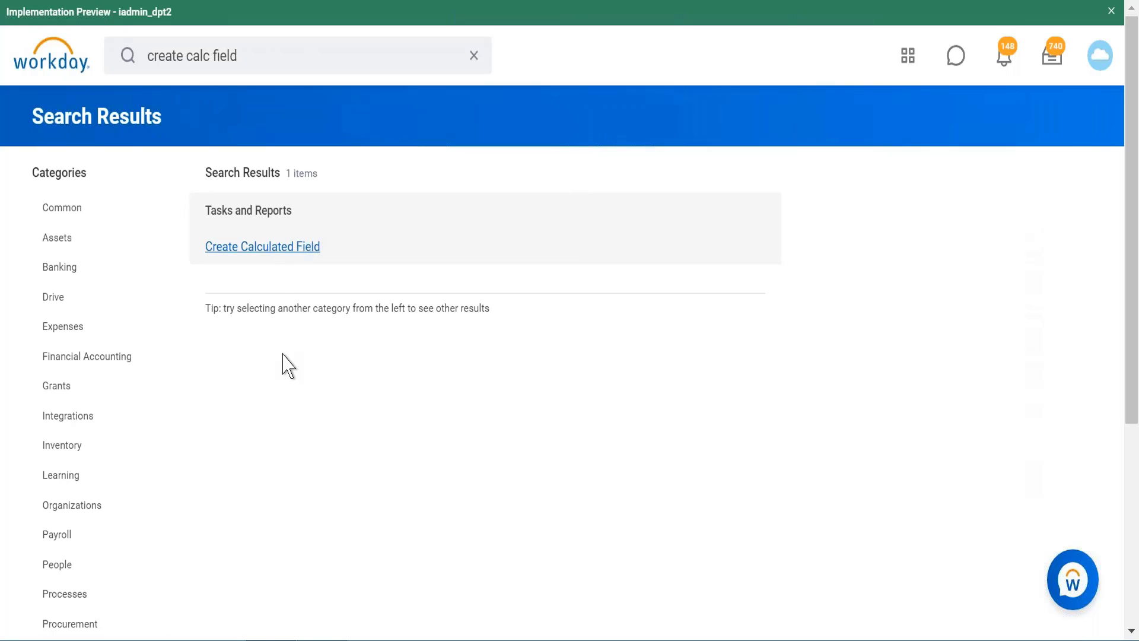
click(282, 185)
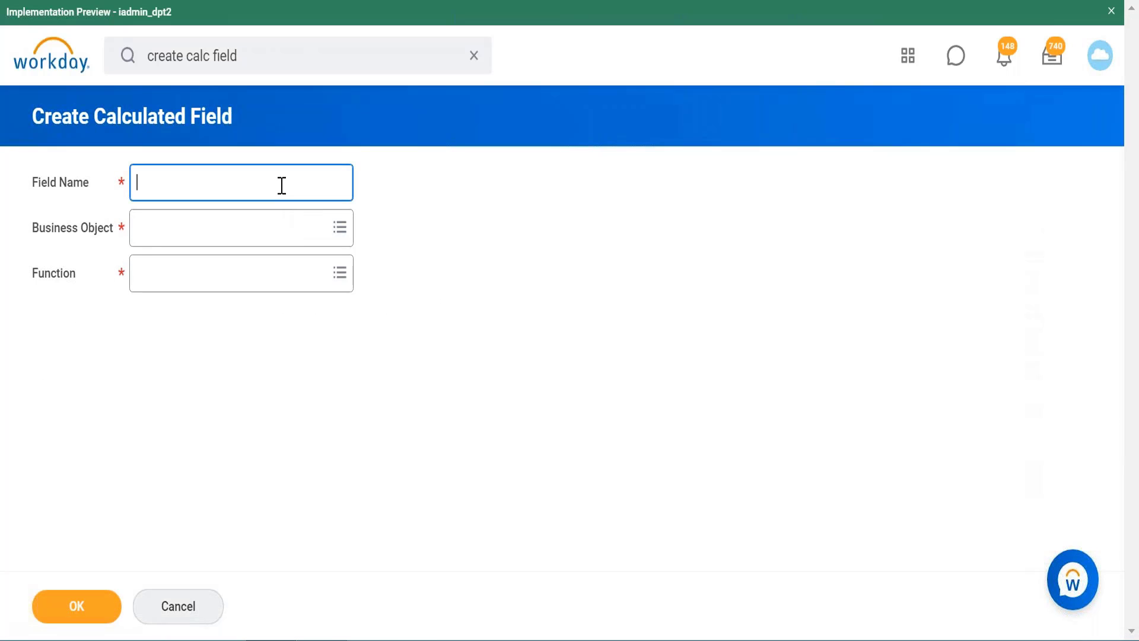
text(CF first day of repor)
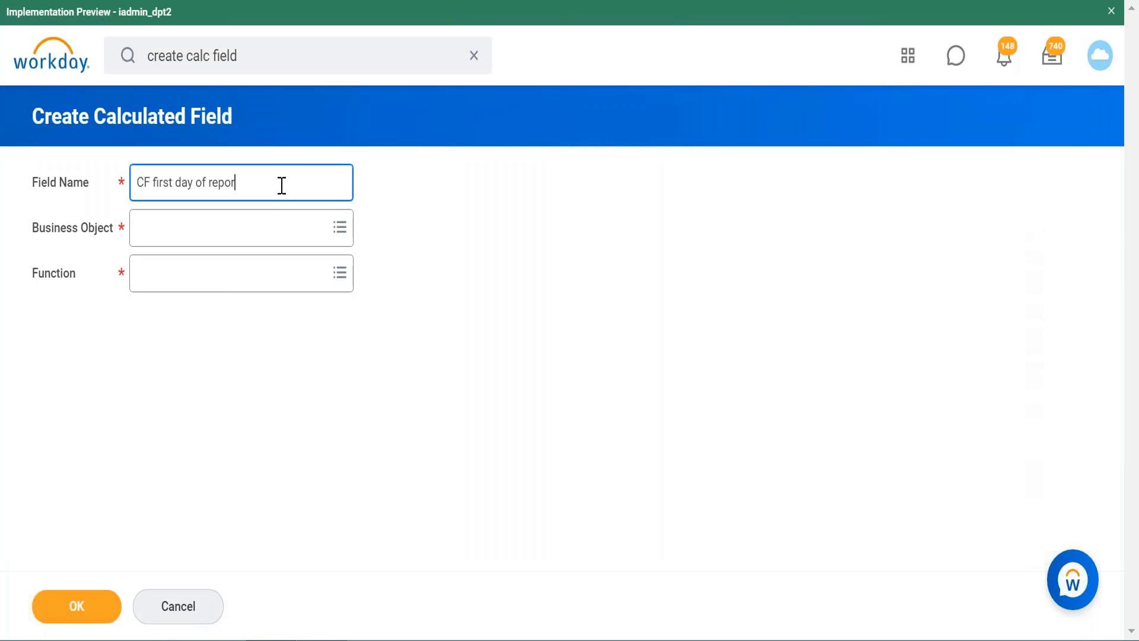
text(t effective month)
Step: Set the business object to Global and the function to Build Date, and continue to the calculation details
click(221, 239)
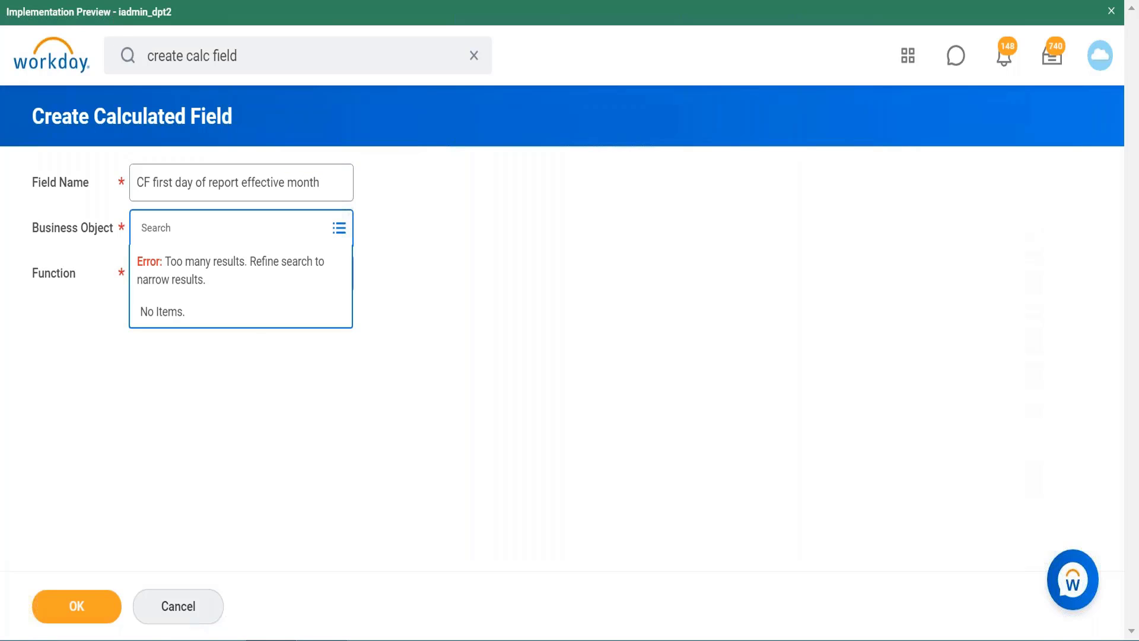
text(global)
key(Return)
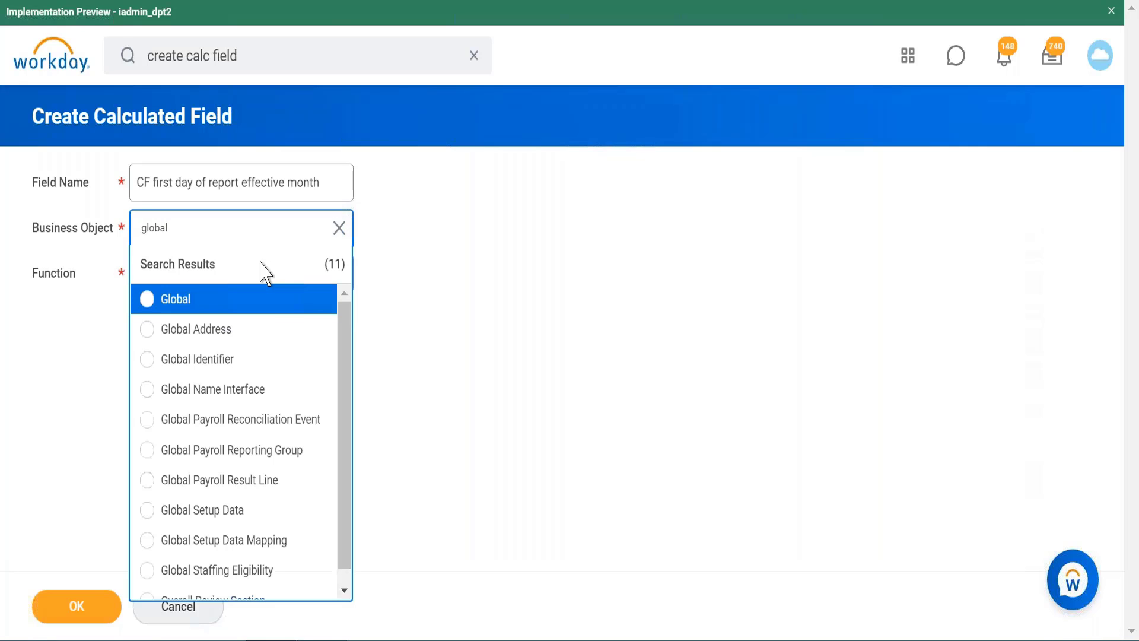
click(262, 316)
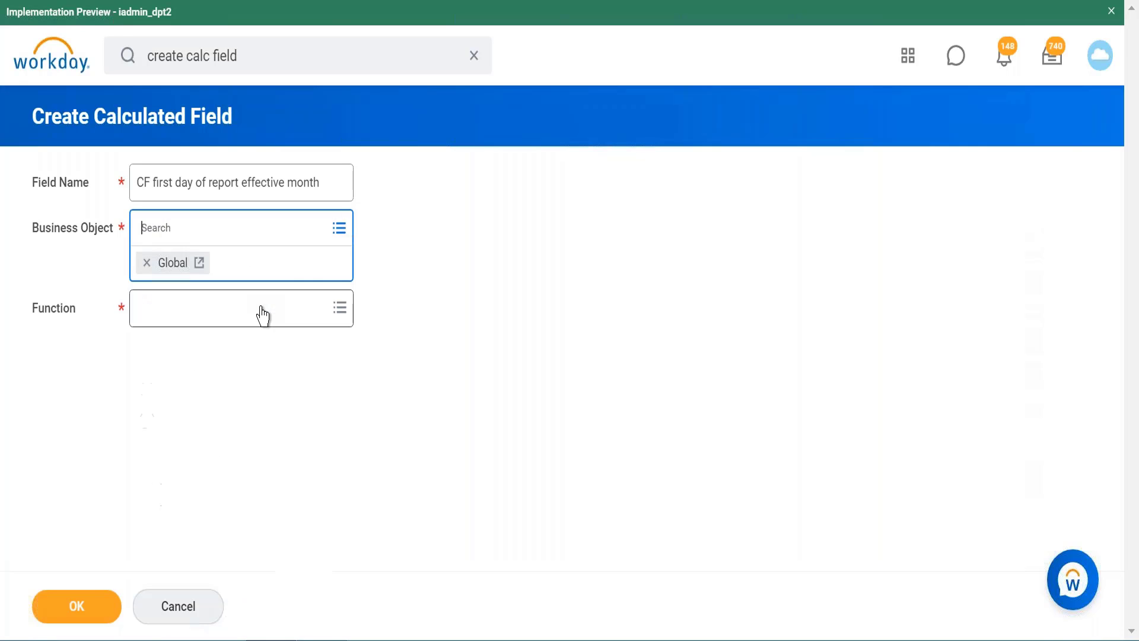
click(305, 307)
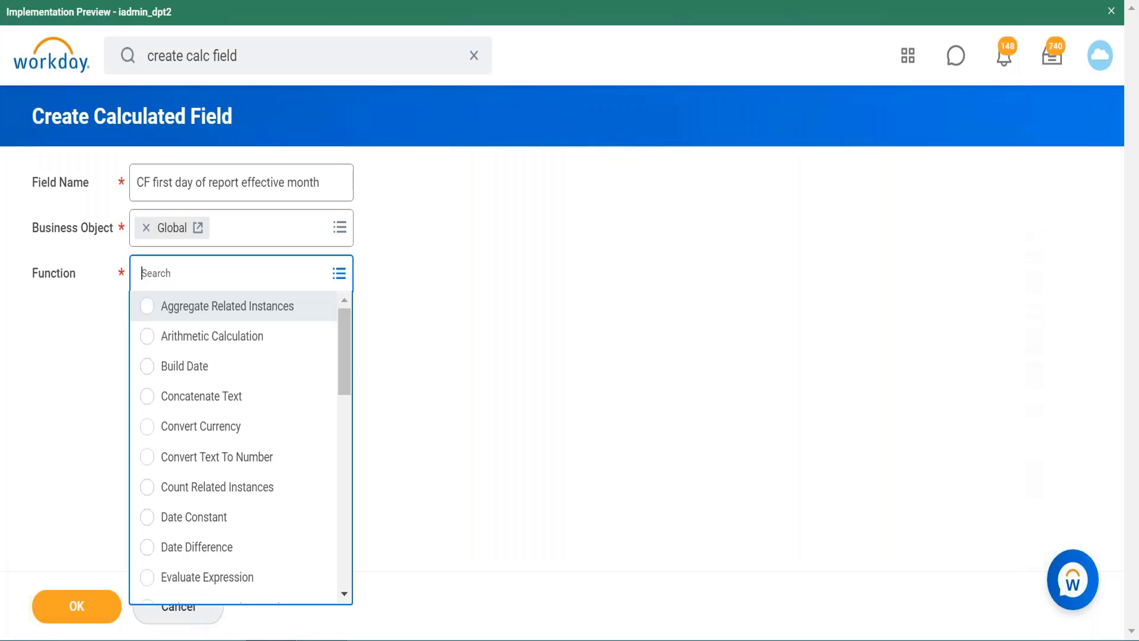
drag(349, 360, 346, 383)
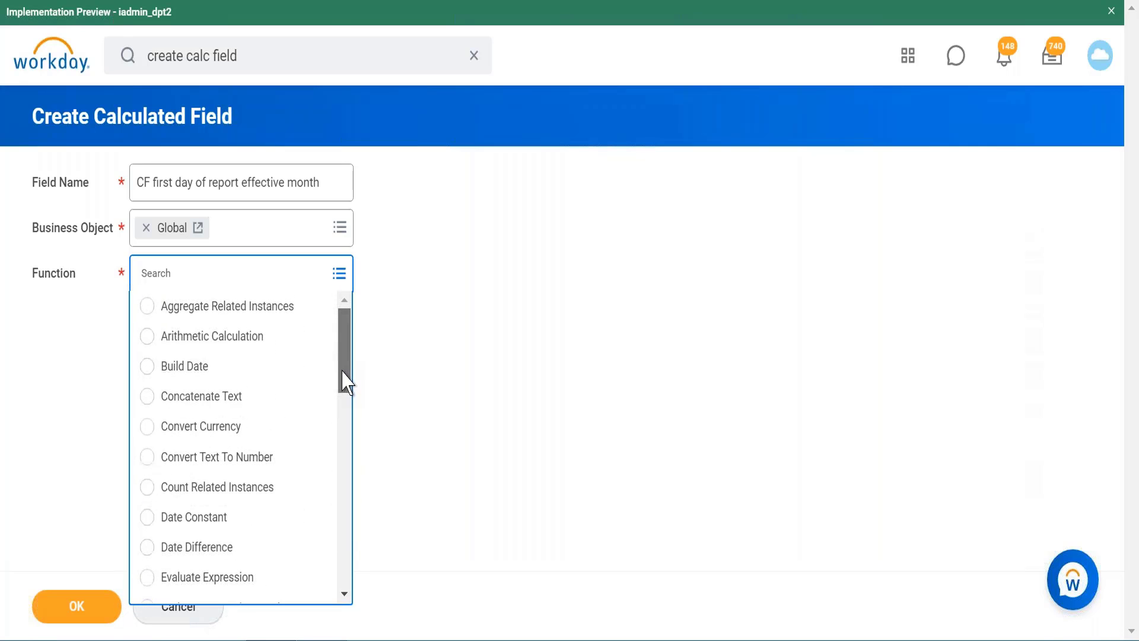
click(248, 368)
click(103, 610)
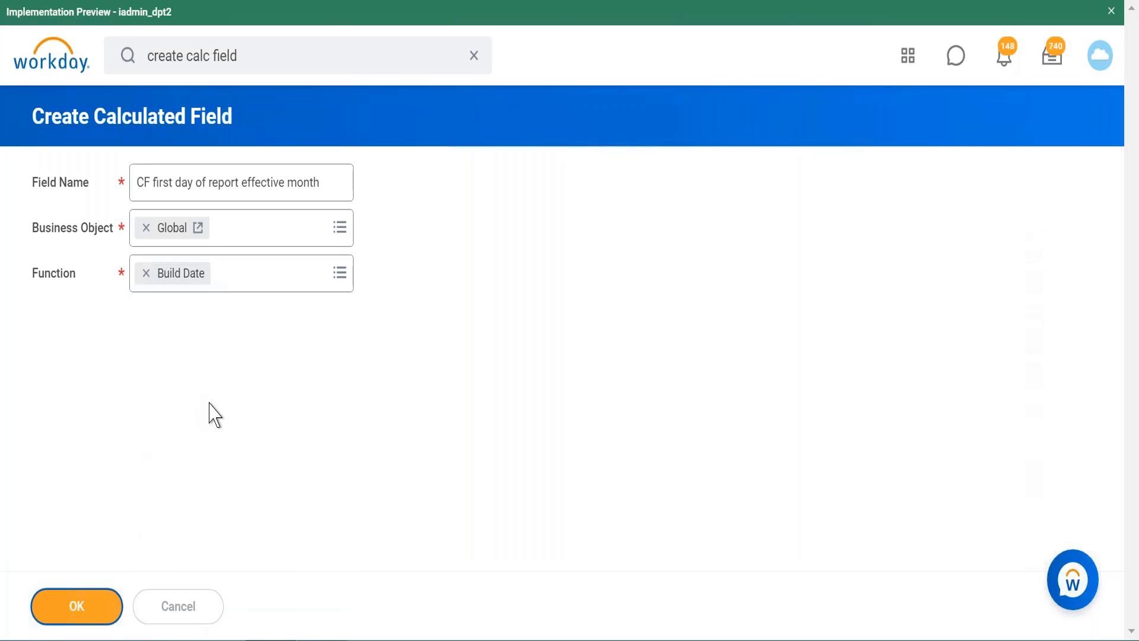
Step: Set the Year to be extracted from the Report Effective Date field
scroll(453, 372, down, 2)
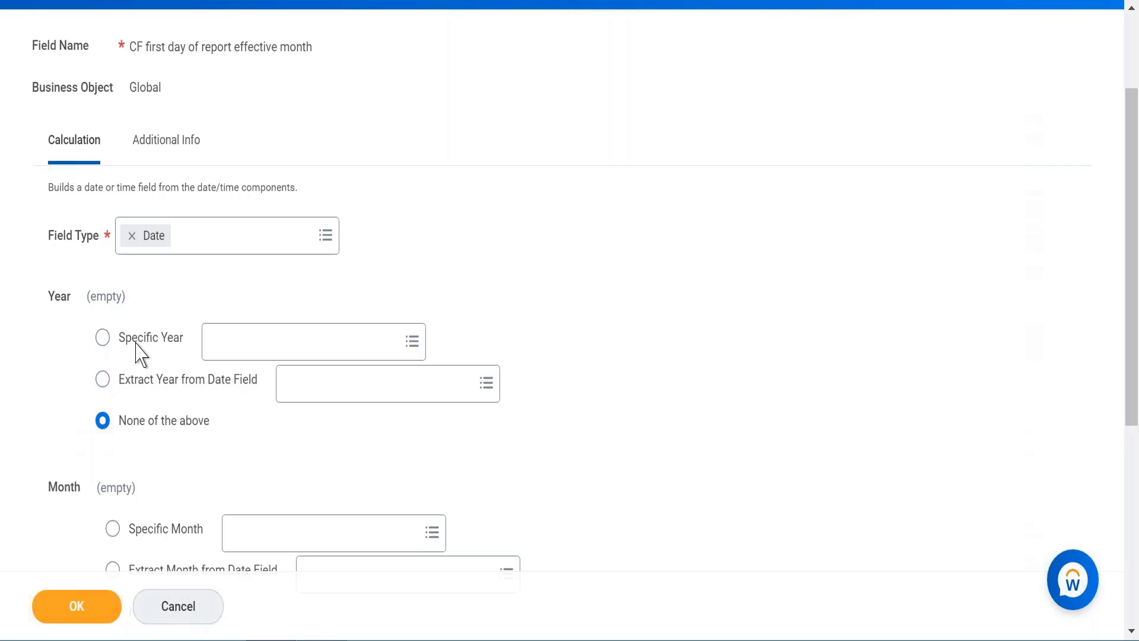
click(102, 381)
click(397, 394)
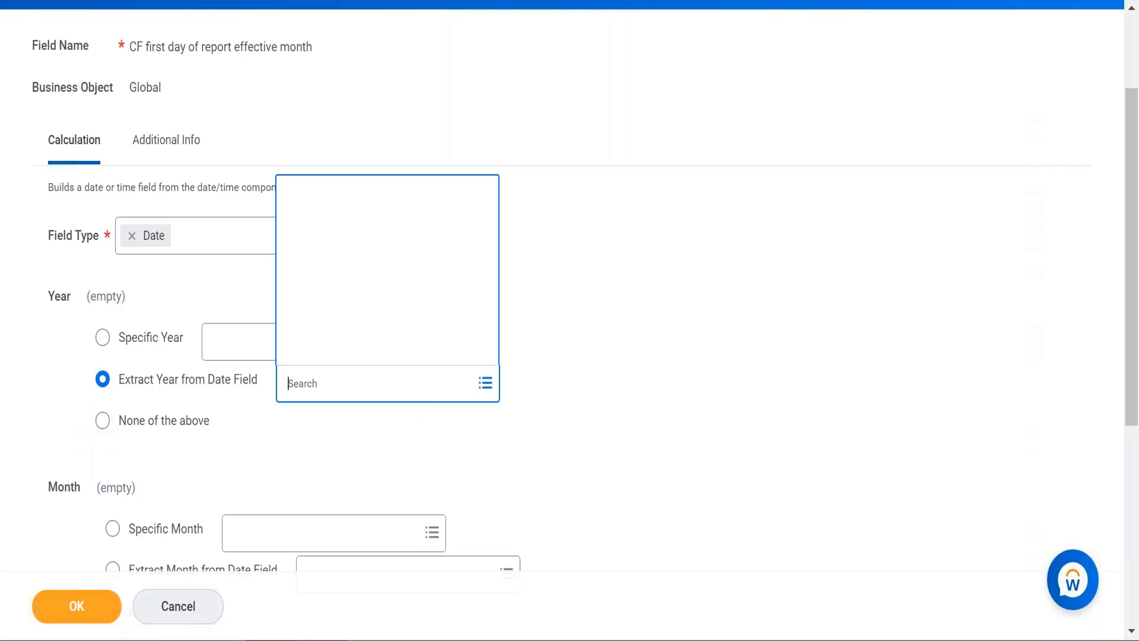
text(report efff dt)
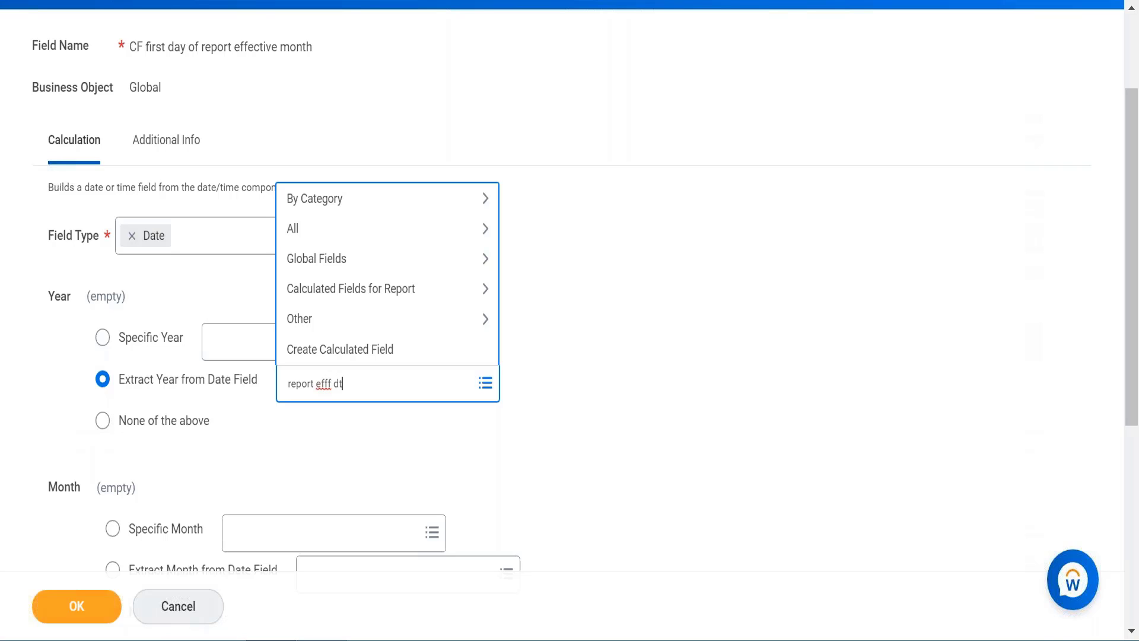
key(BackSpace)
key(BackSpace)
text(date)
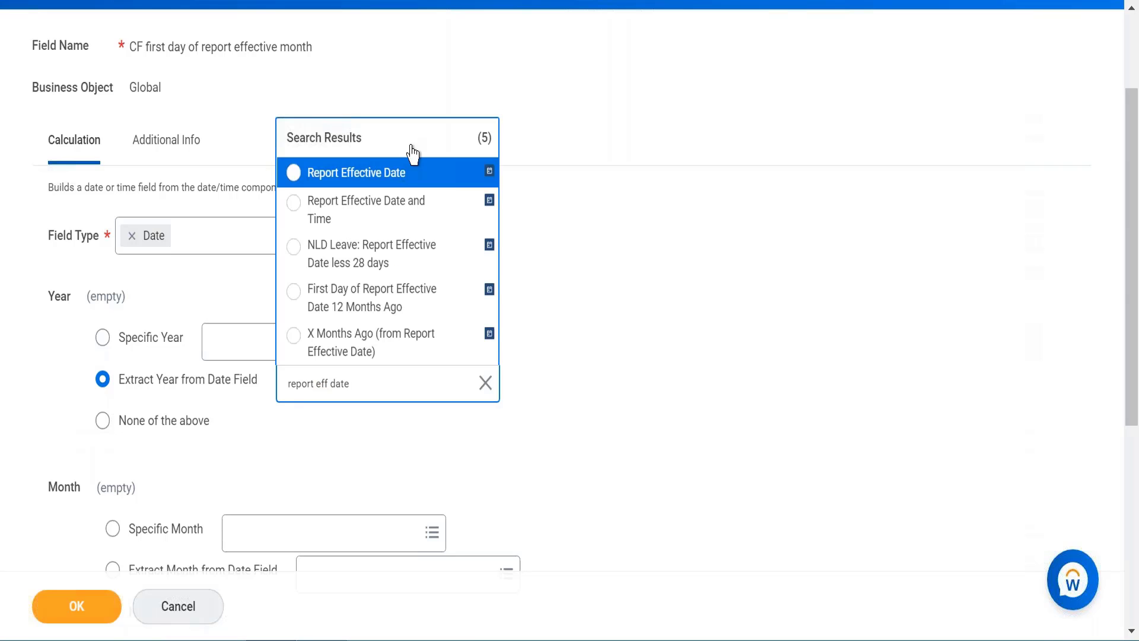
click(409, 178)
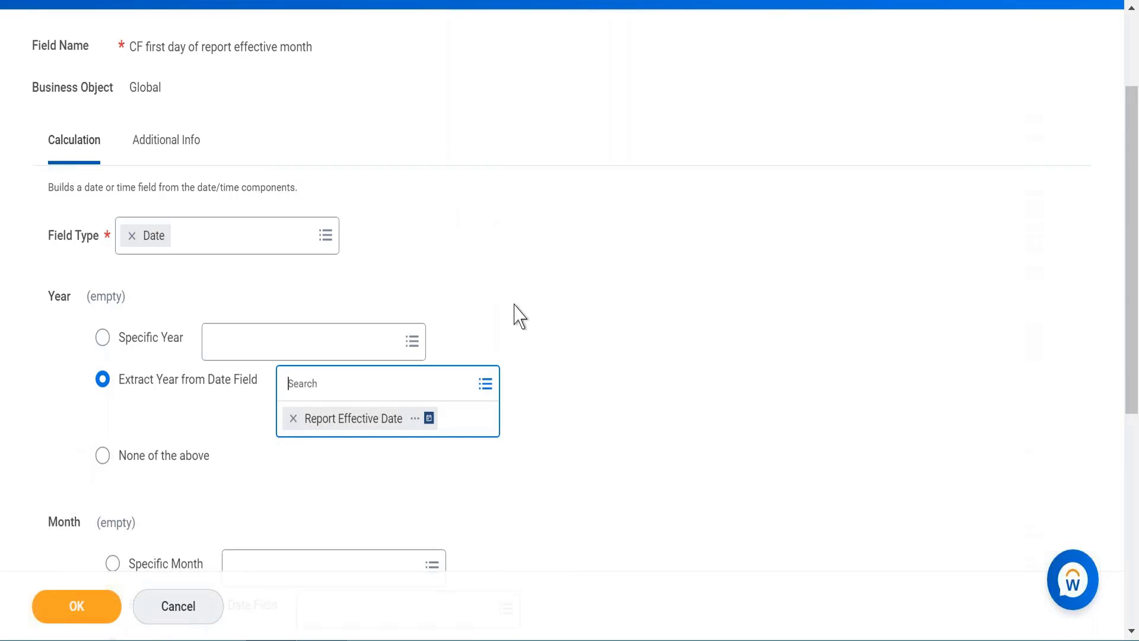
Step: Set the Month to be extracted from the Report Effective Date field
scroll(549, 368, down, 4)
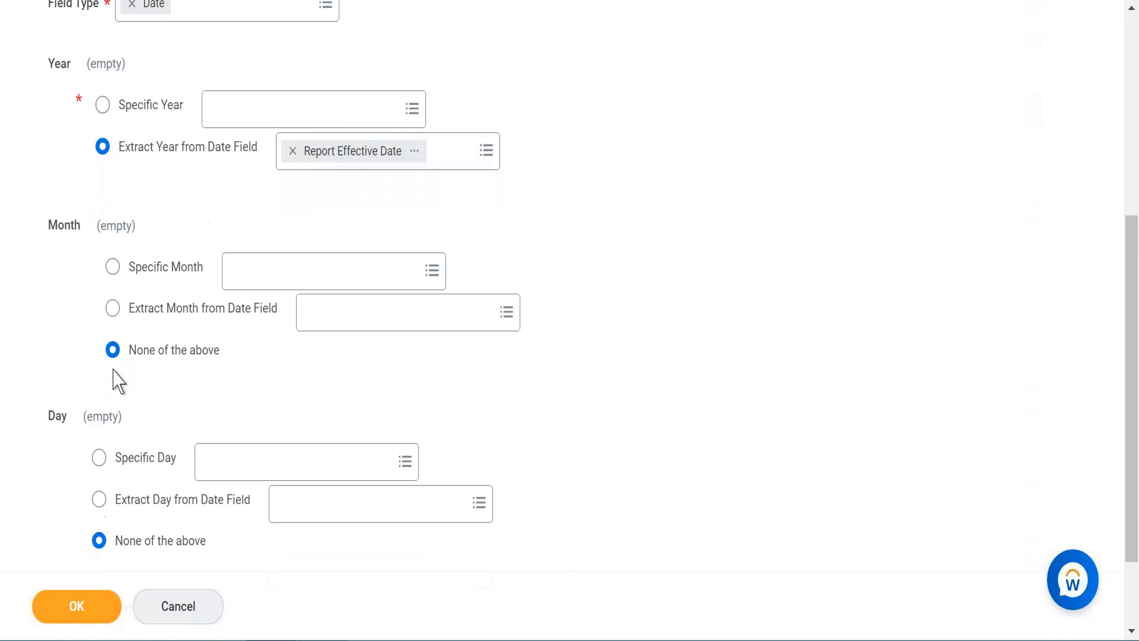
click(112, 308)
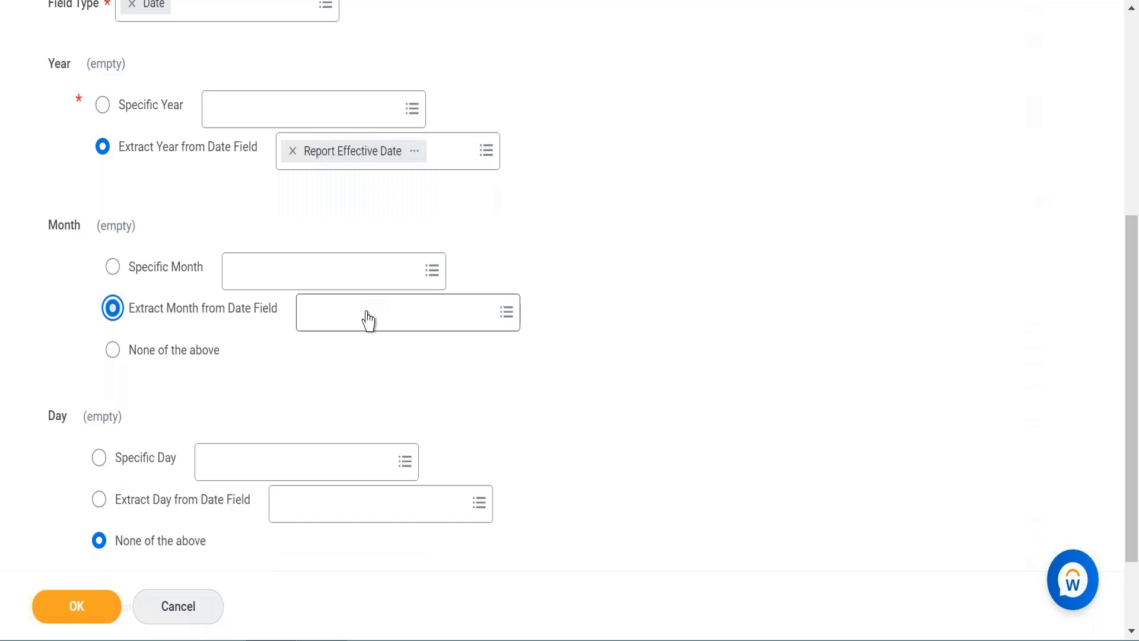
click(382, 324)
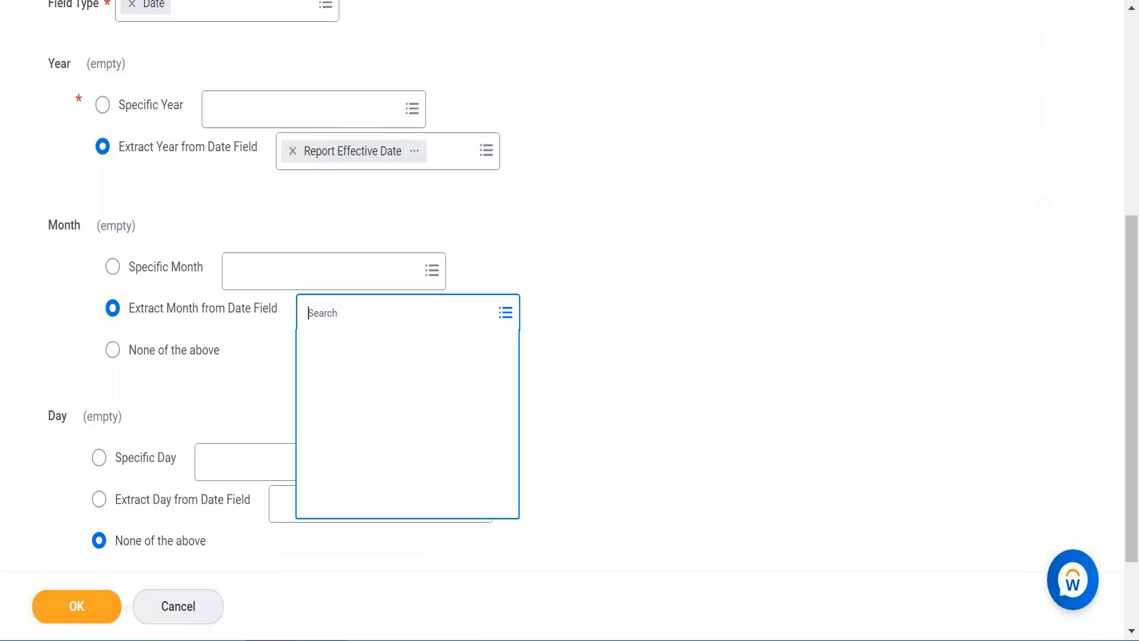
text(report eff)
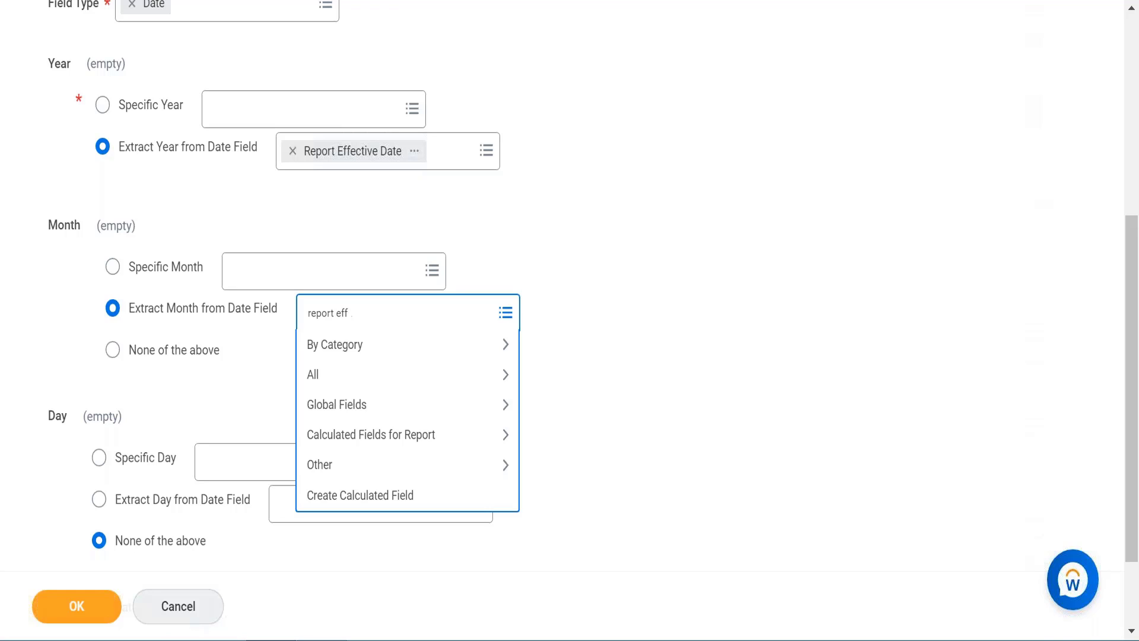
text( date)
key(Return)
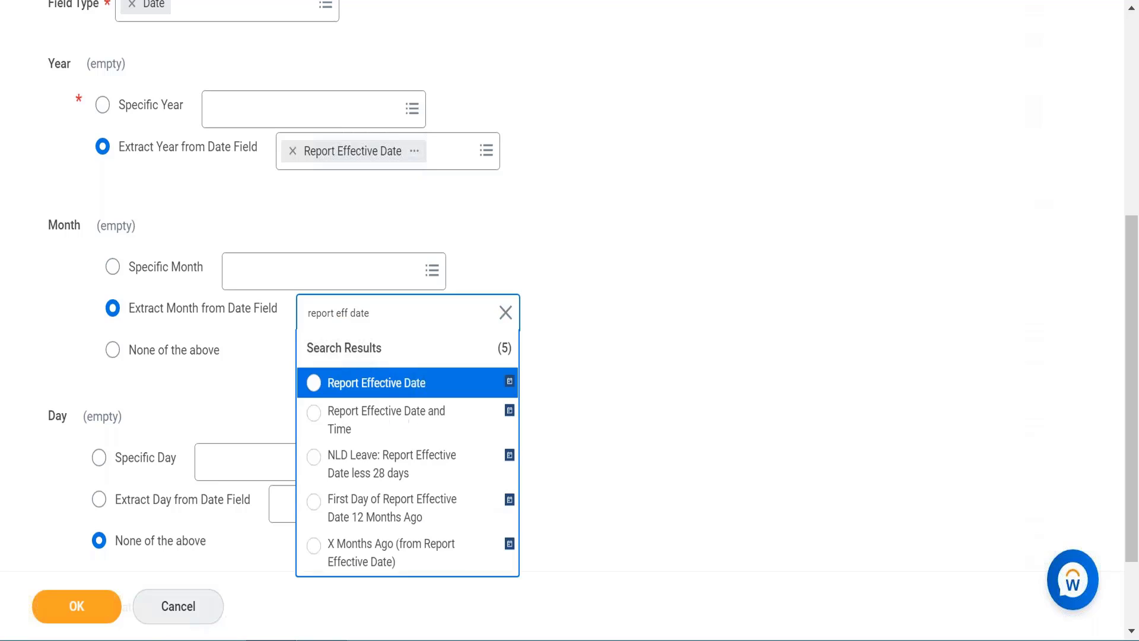
click(379, 384)
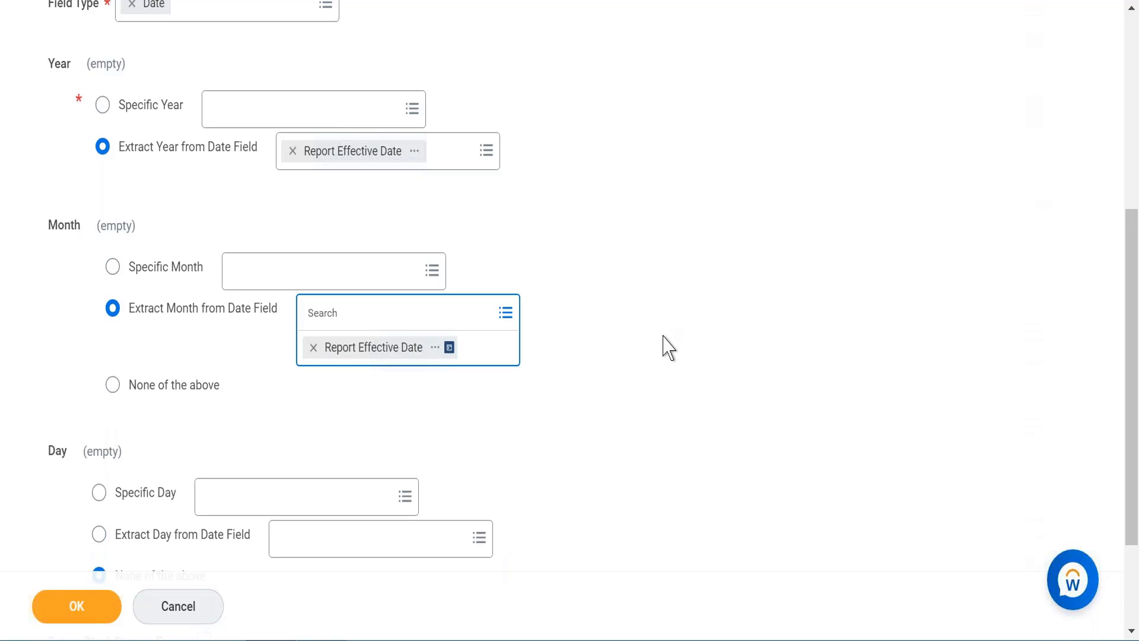
click(663, 337)
Step: Check the example dates in the notes, return to the calculated field and set the Specific Day to the numeric constant 1
key(alt+Tab)
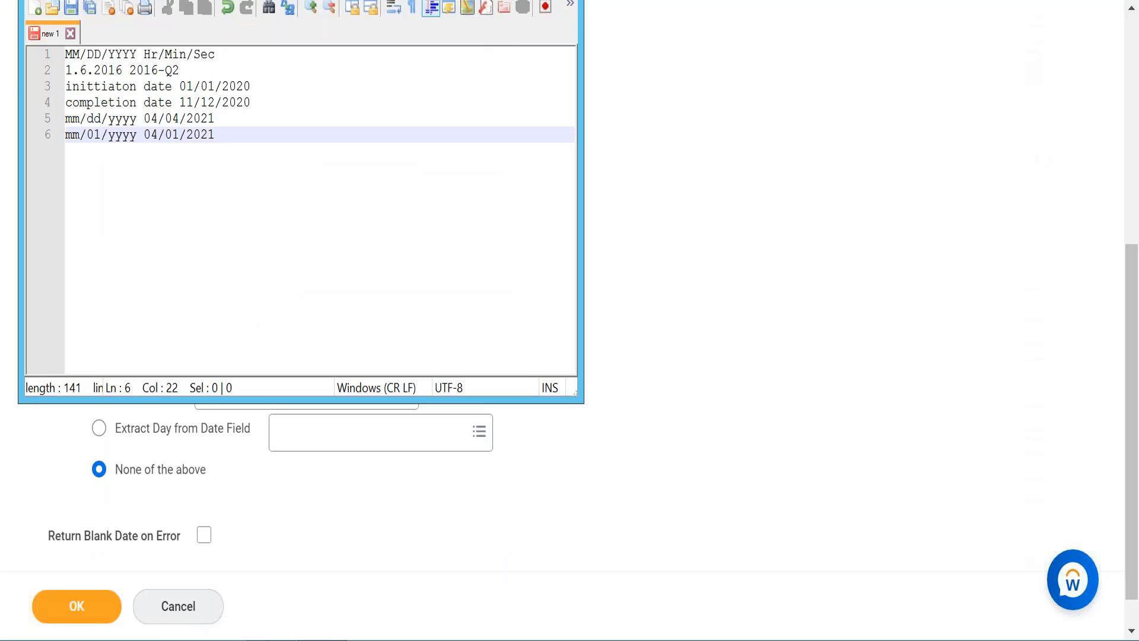
key(alt+Tab)
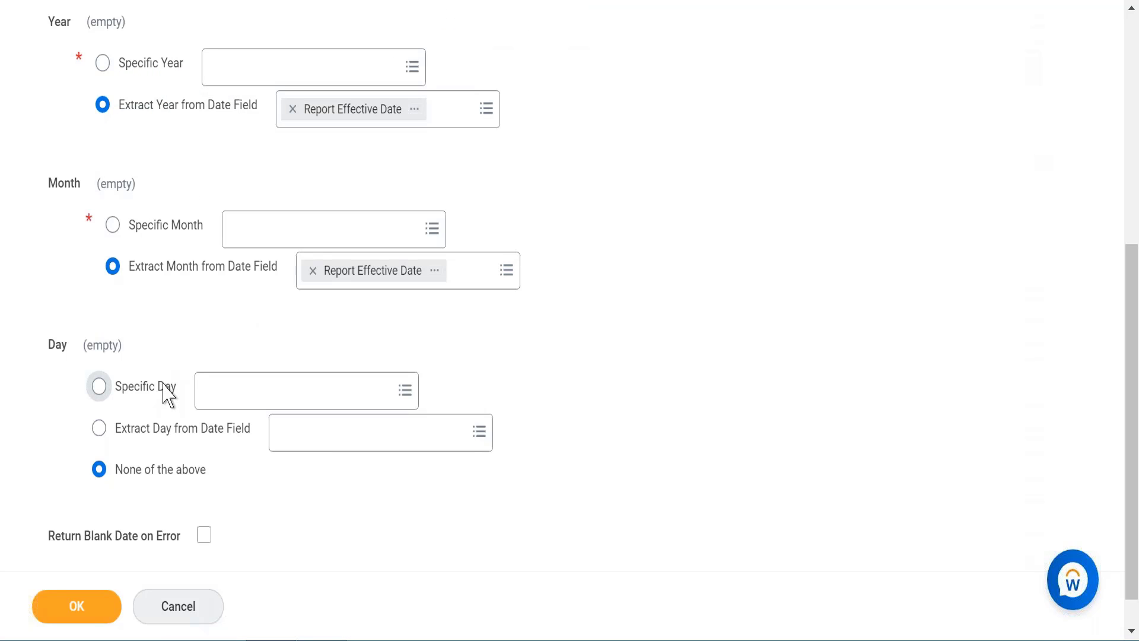
click(168, 395)
click(257, 396)
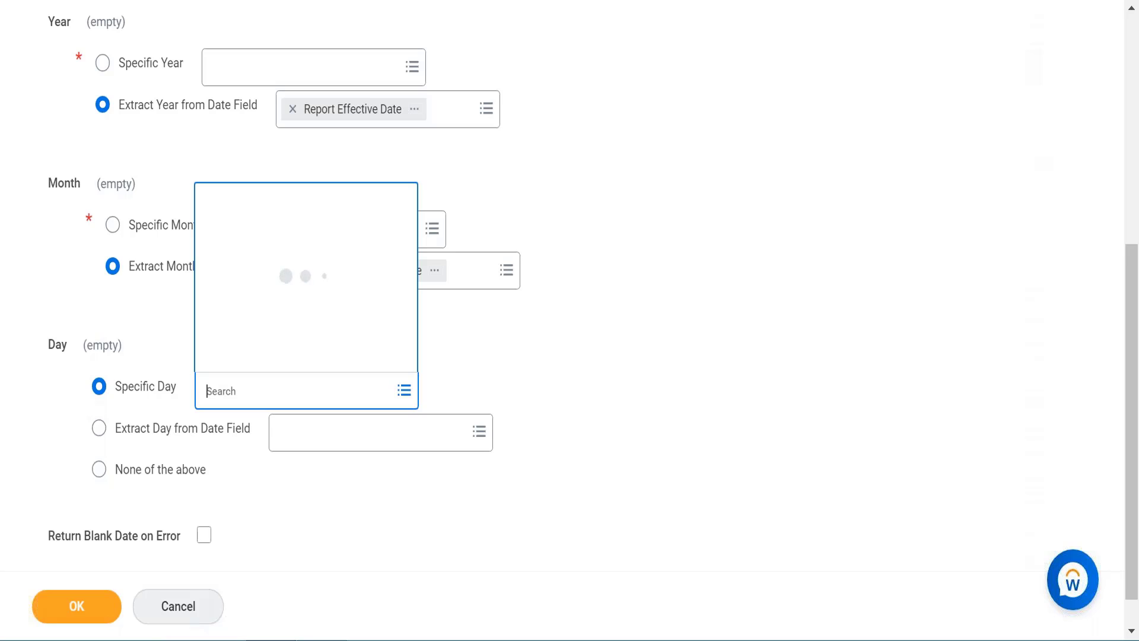
text(1)
key(Return)
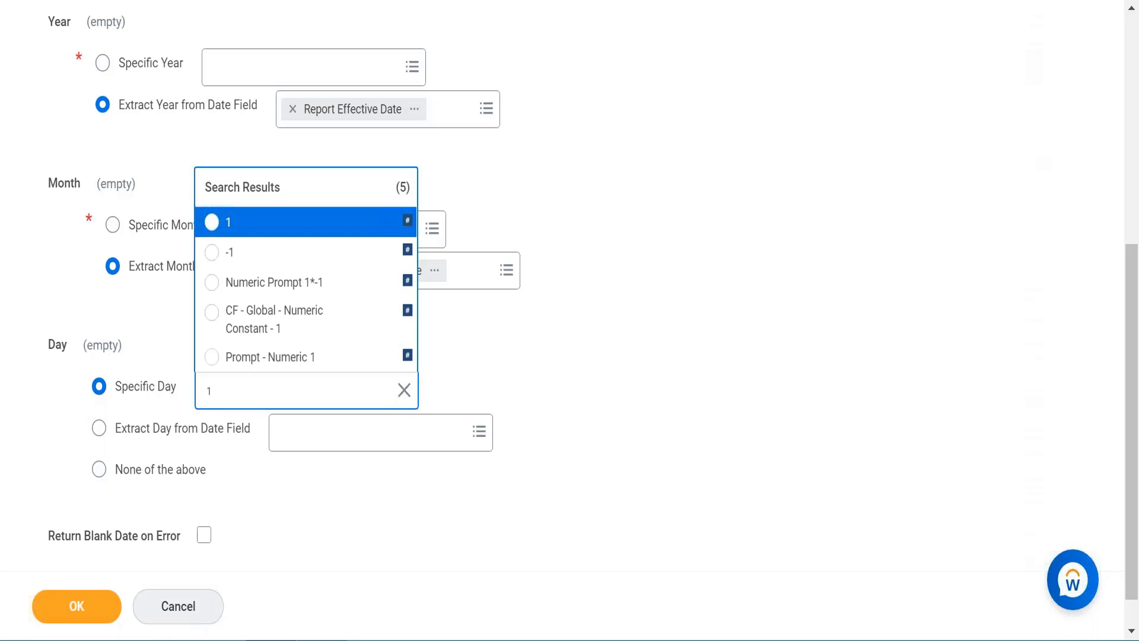
click(329, 226)
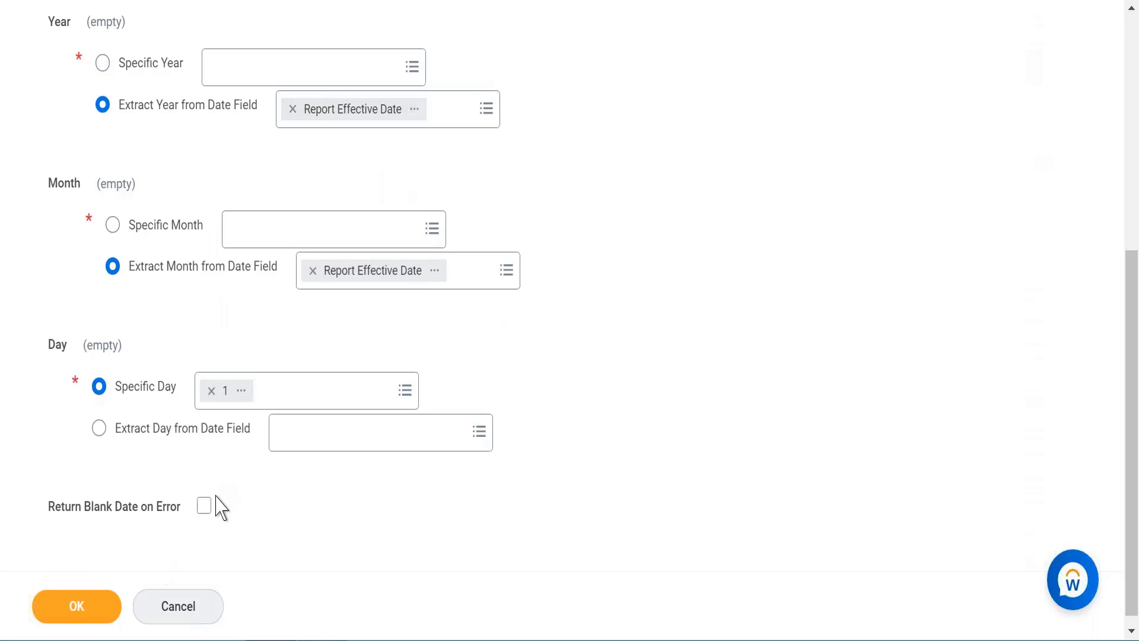
Step: Enable Return Blank Date on Error, save the calculated field and review its saved definition
click(207, 508)
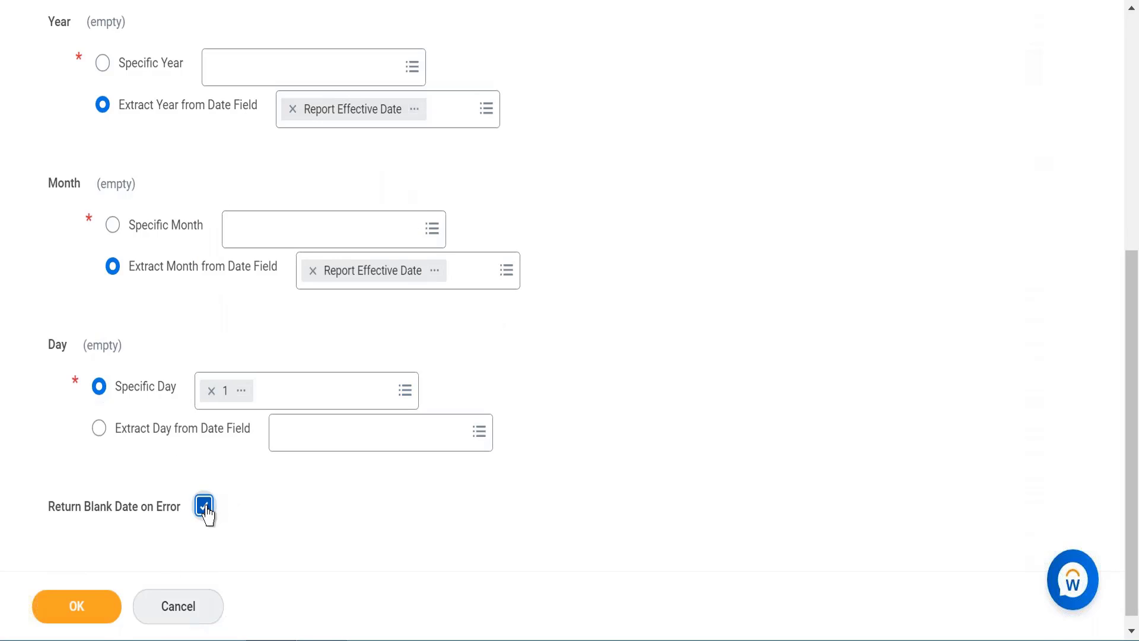
click(105, 617)
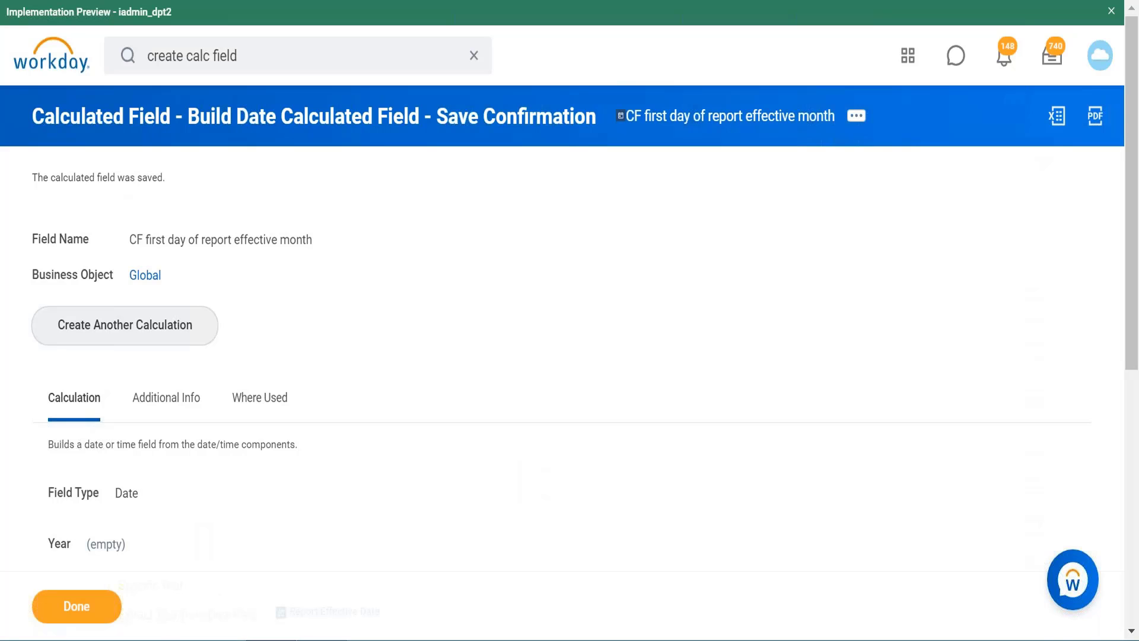
scroll(323, 201, down, 7)
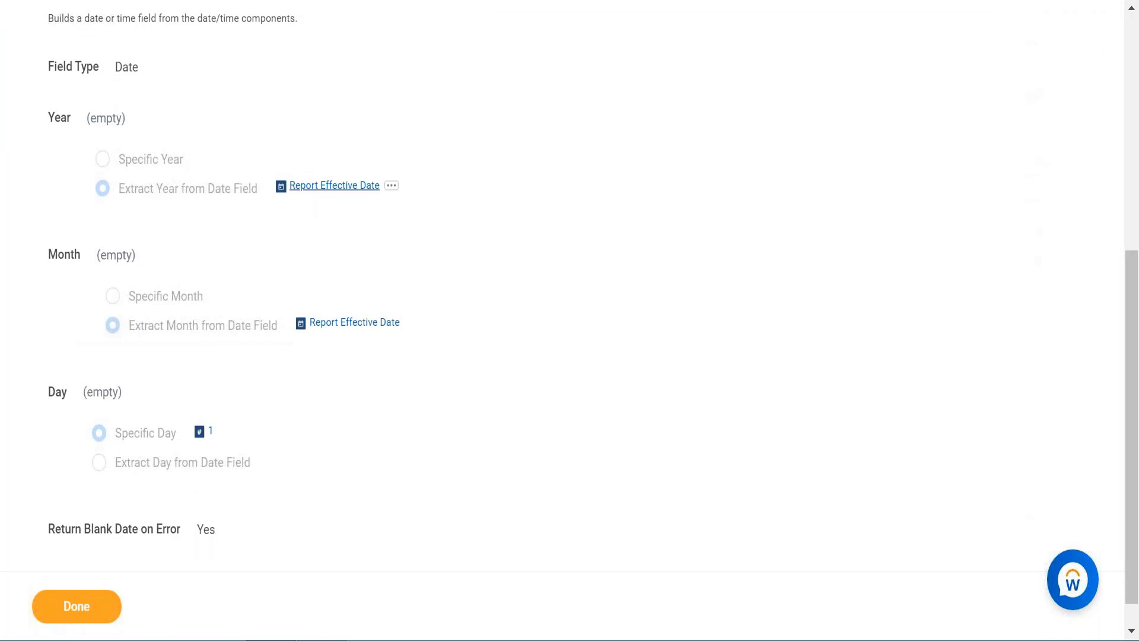